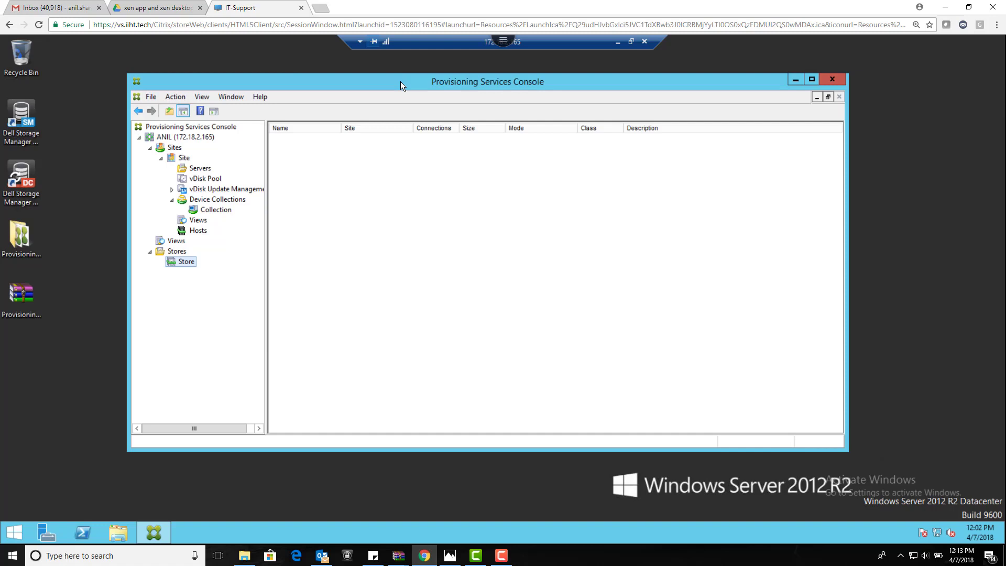
Leave the Provisioning Services server session and switch to the blrvm remote desktop session running the vSphere Client
click(426, 170)
click(619, 42)
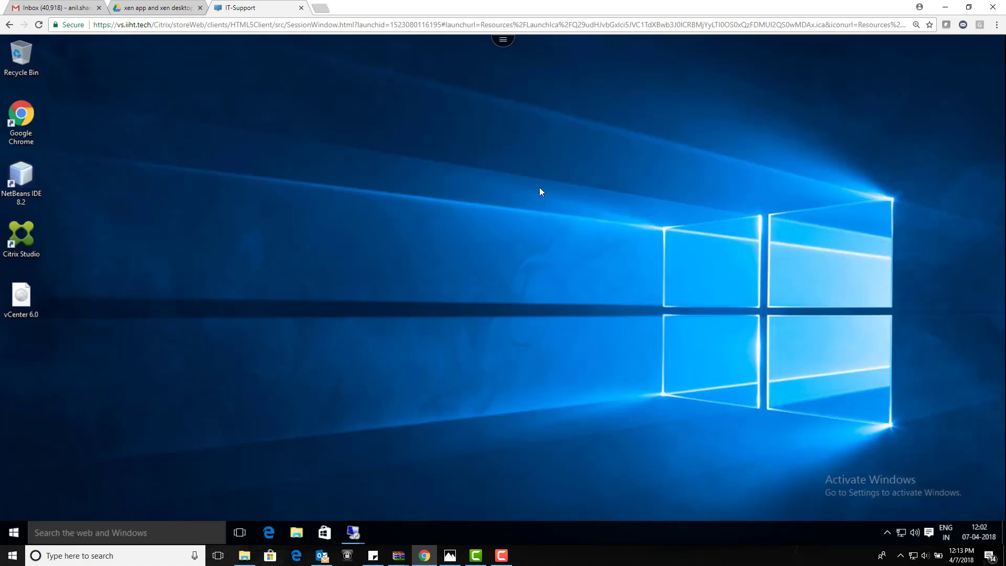
mouse_move(349, 536)
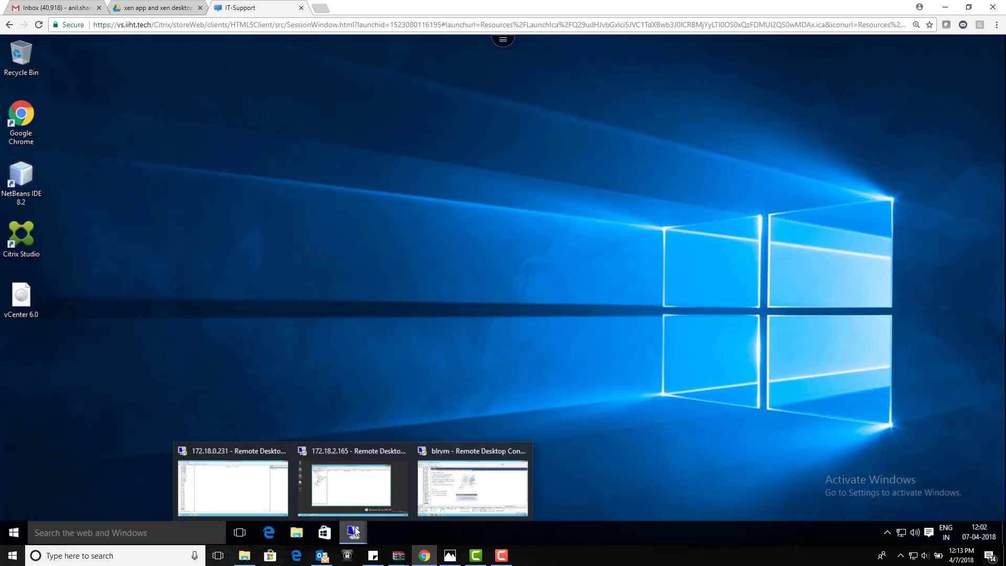
click(492, 466)
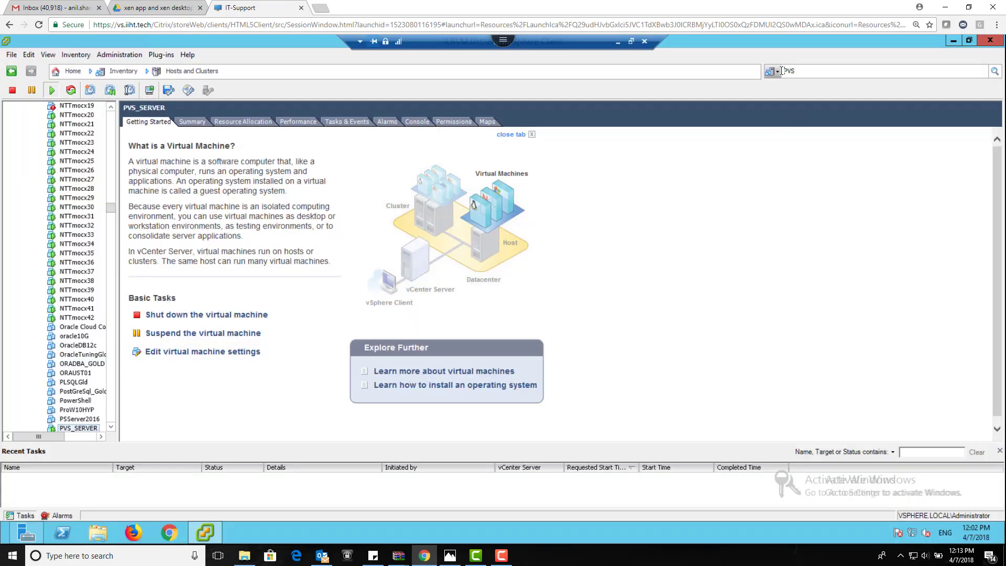
Search the inventory for the owner's first name and go to the win 7 master image virtual machine
key(Delete)
key(Delete)
key(Delete)
text(anil)
key(Return)
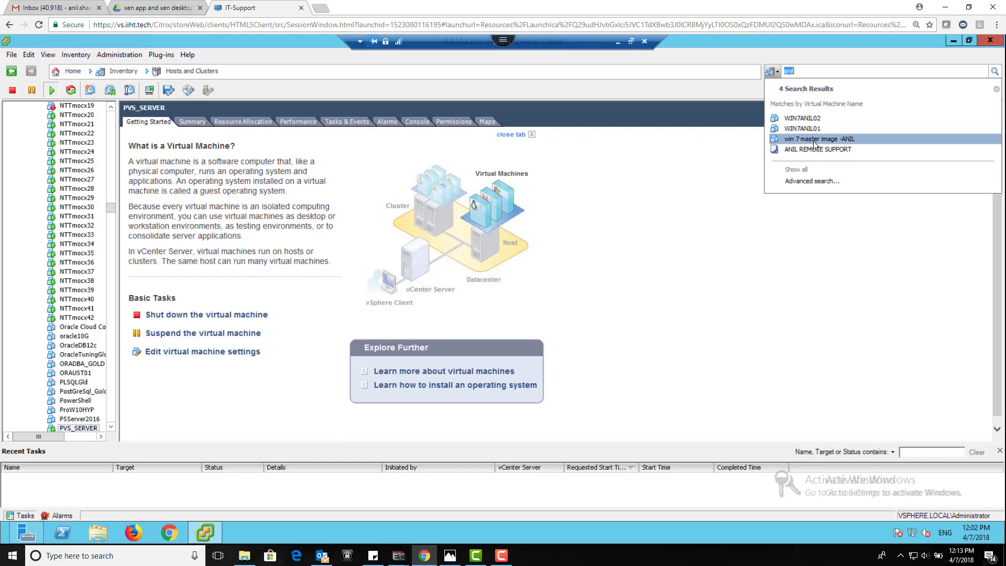
click(808, 140)
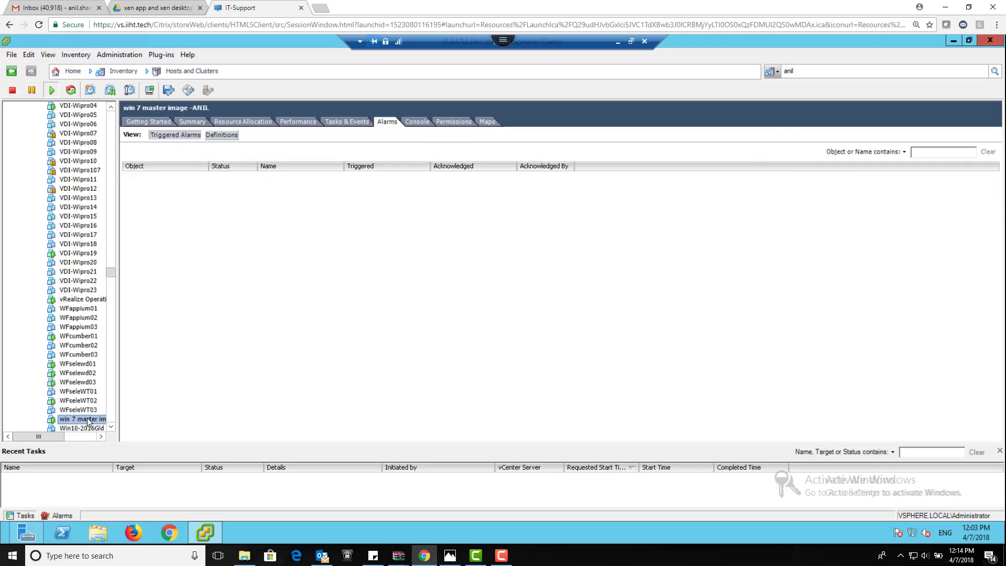
Open the console of the win 7 master image virtual machine in its own window
drag(112, 425, 112, 426)
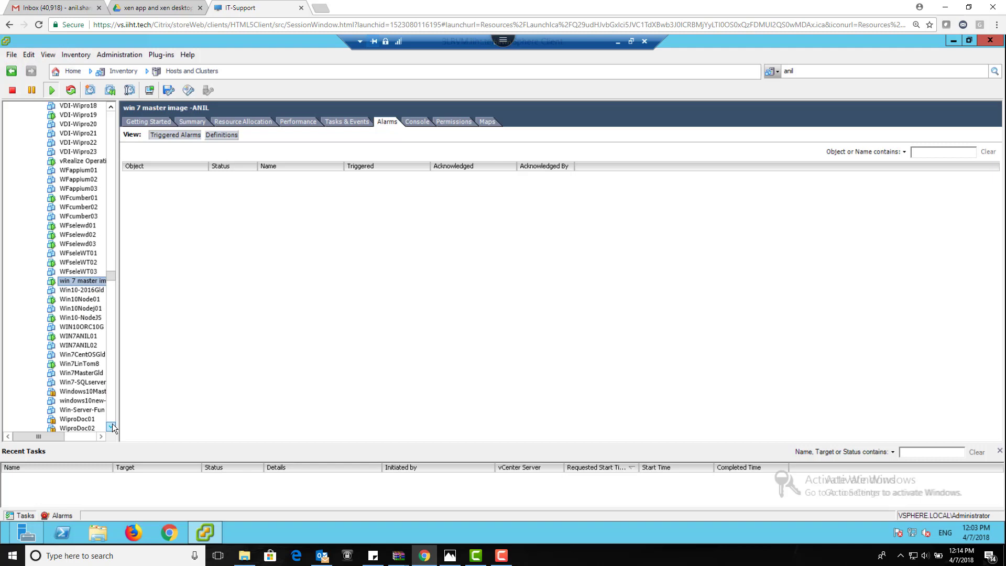
click(112, 425)
click(91, 273)
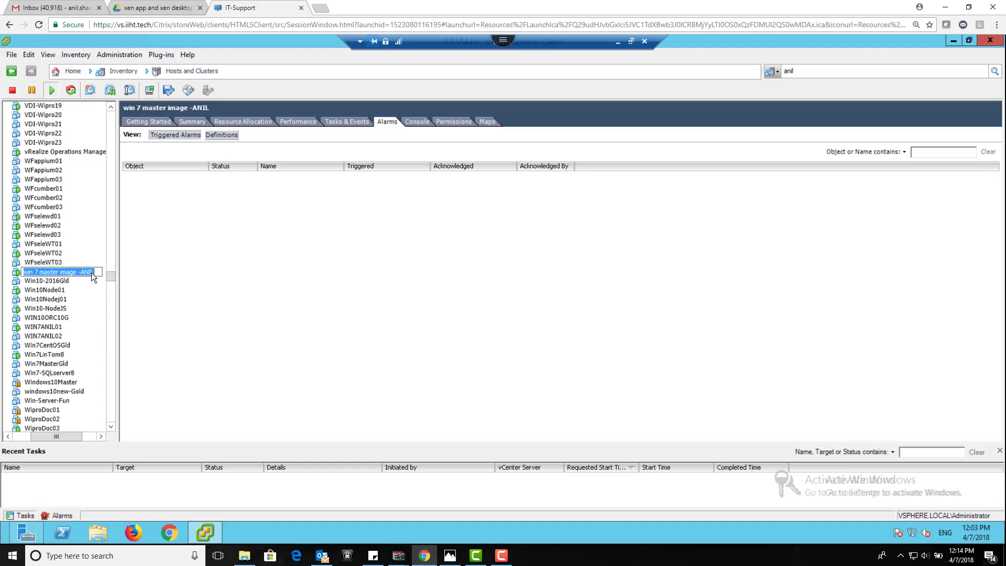
click(131, 276)
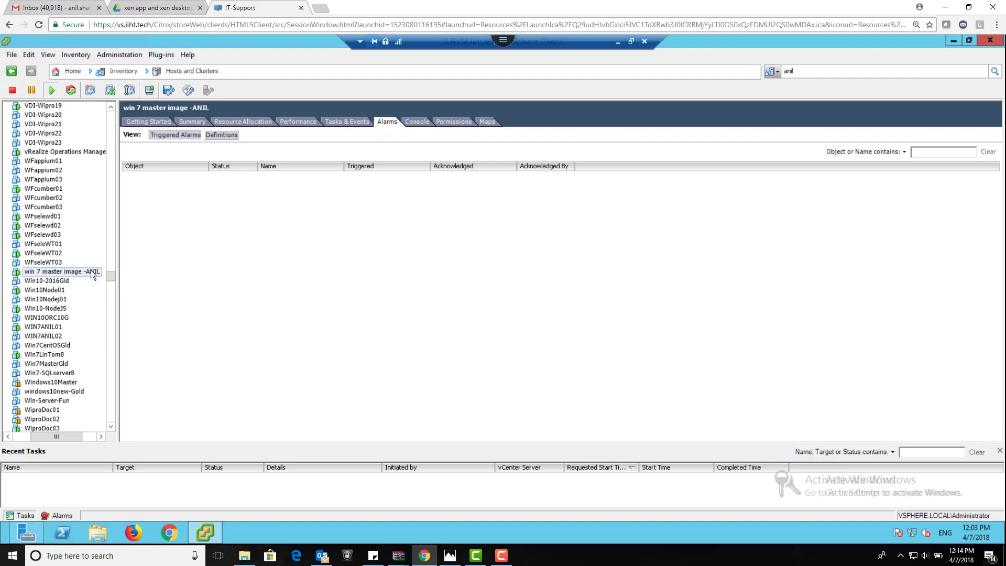
click(90, 269)
right_click(90, 269)
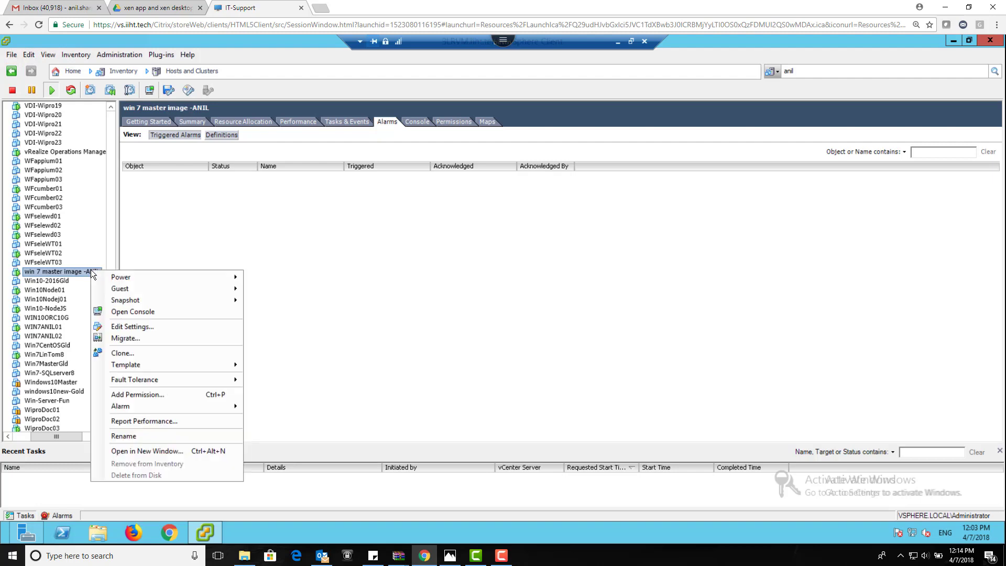
click(132, 311)
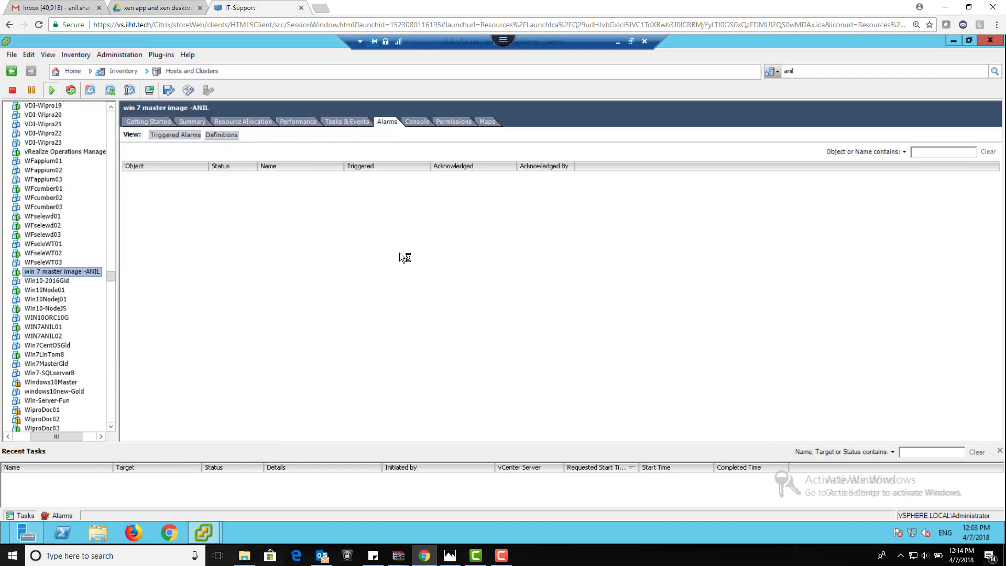
mouse_move(212, 527)
click(283, 468)
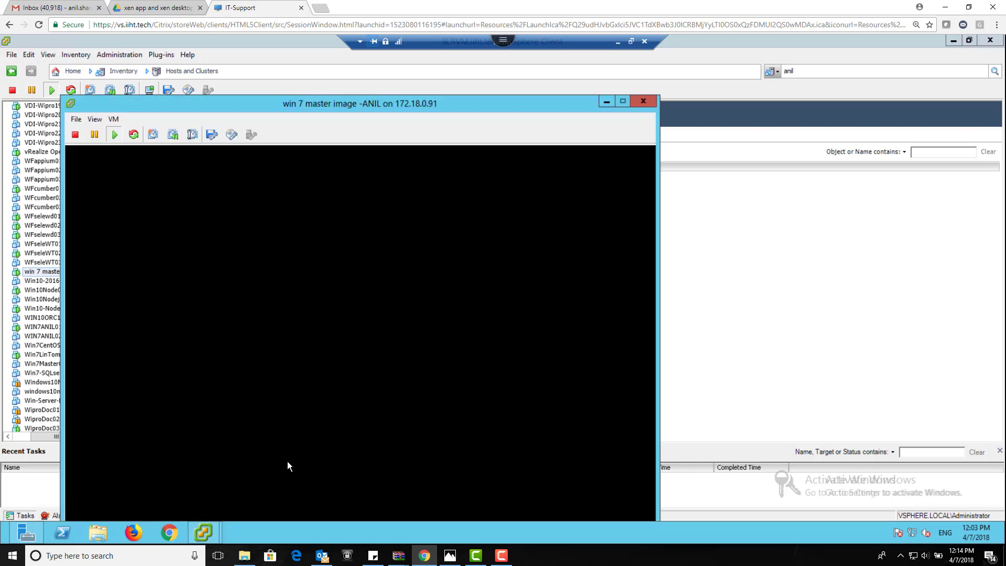
Unlock the guest's logon screen and sign in as iiht\administrator with the account password
drag(391, 107, 494, 62)
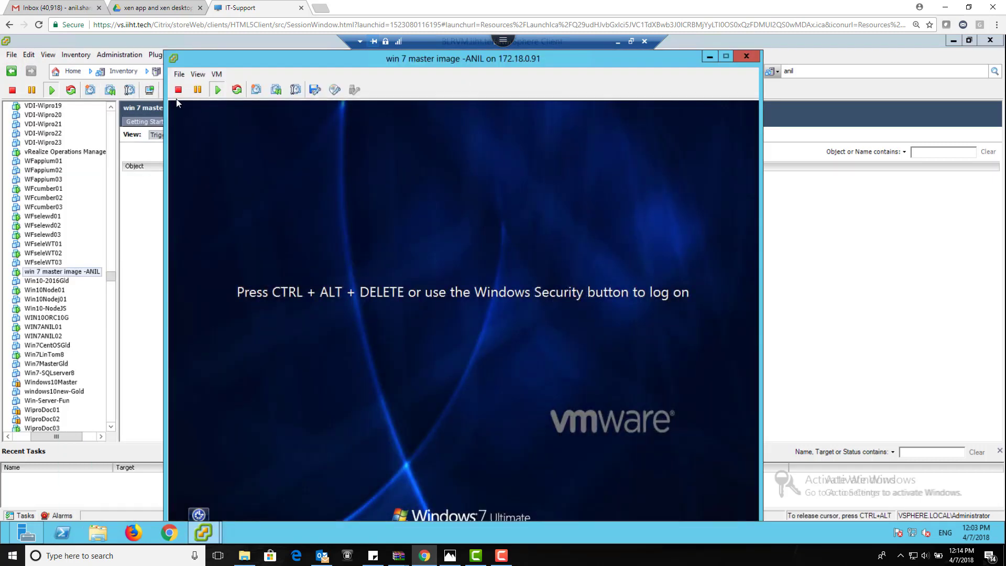
click(217, 74)
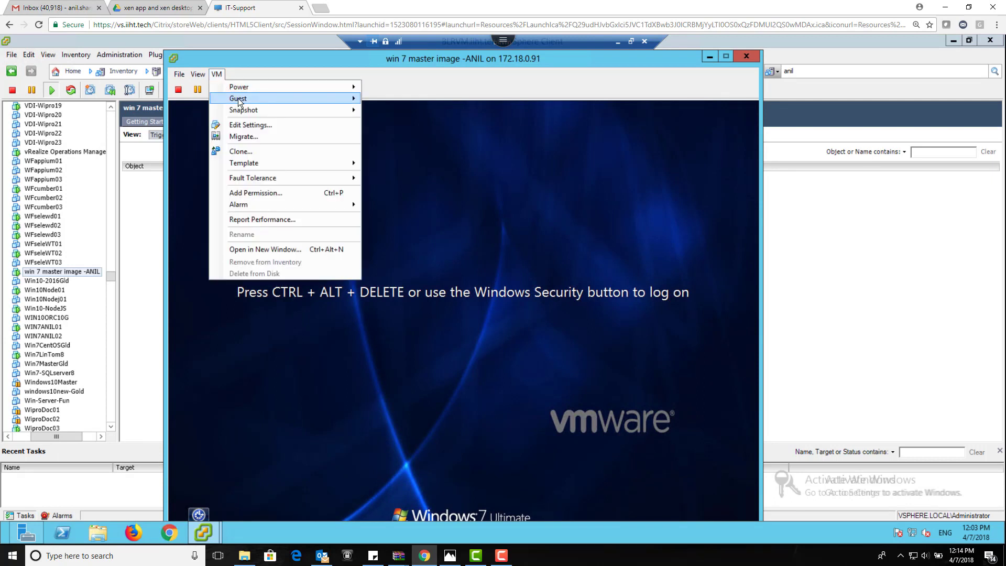
mouse_move(327, 102)
click(381, 111)
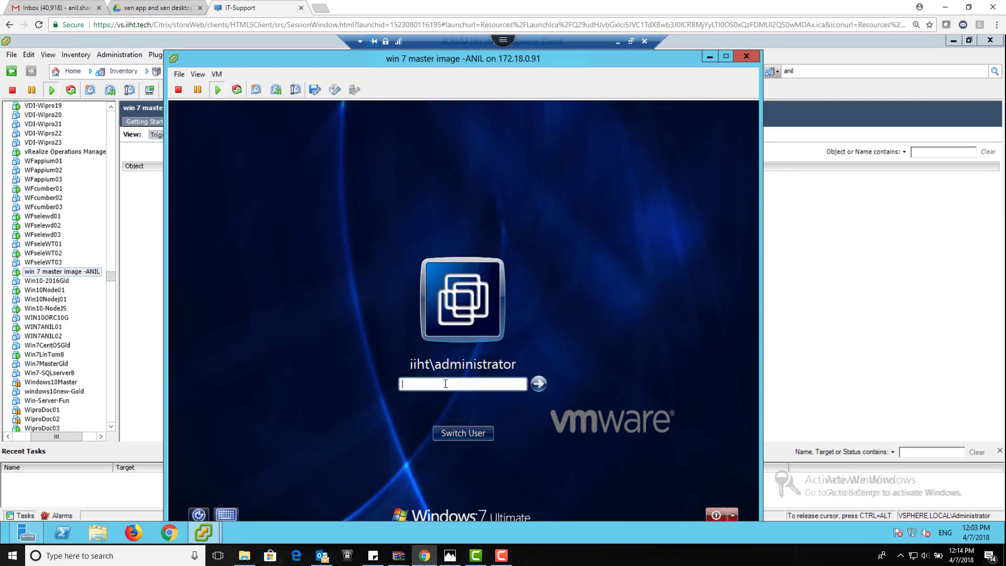
text(••••••••••)
key(Return)
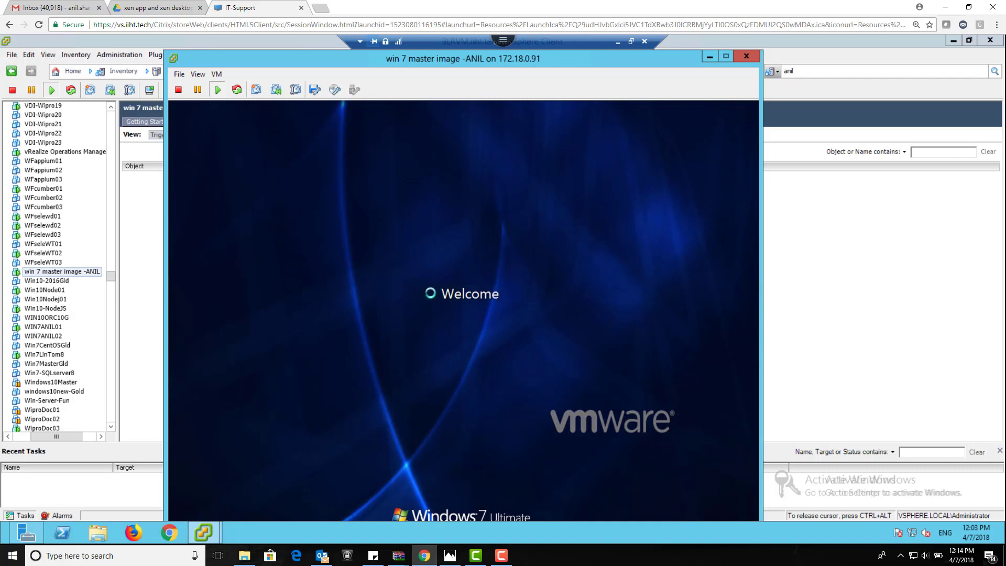
drag(328, 59, 322, 42)
click(365, 233)
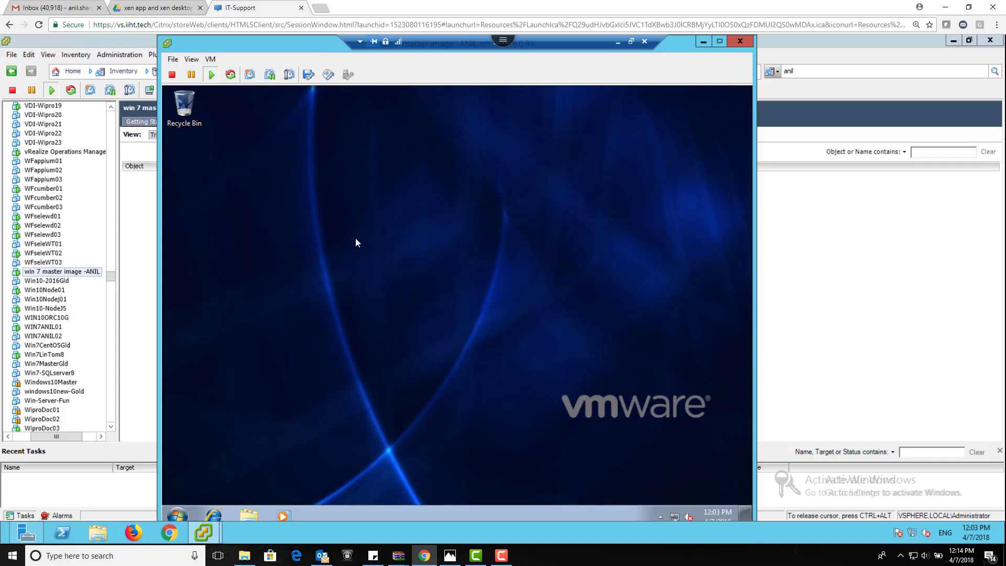
Find and open the Run dialog in the Windows 7 guest
right_click(186, 514)
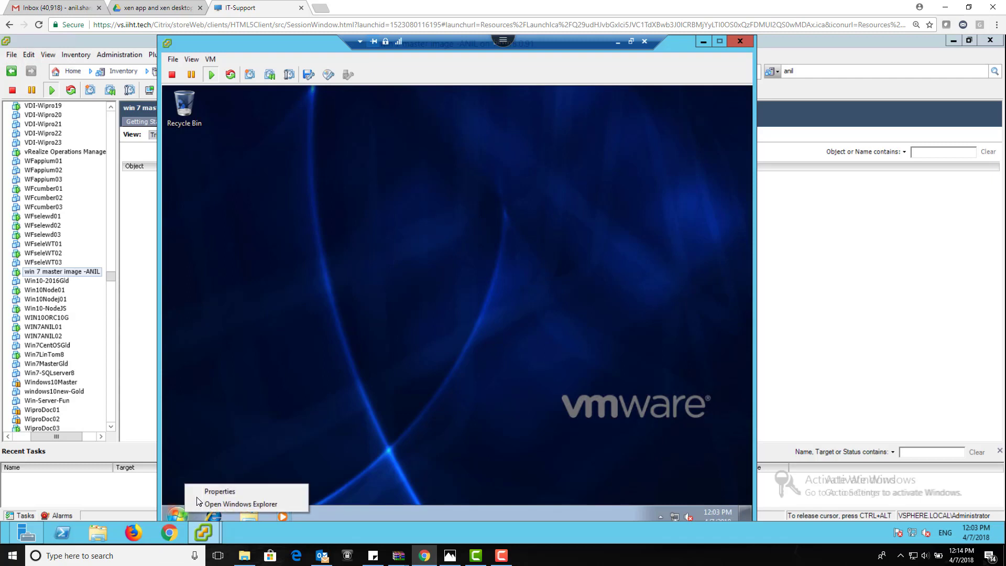
click(202, 466)
click(175, 514)
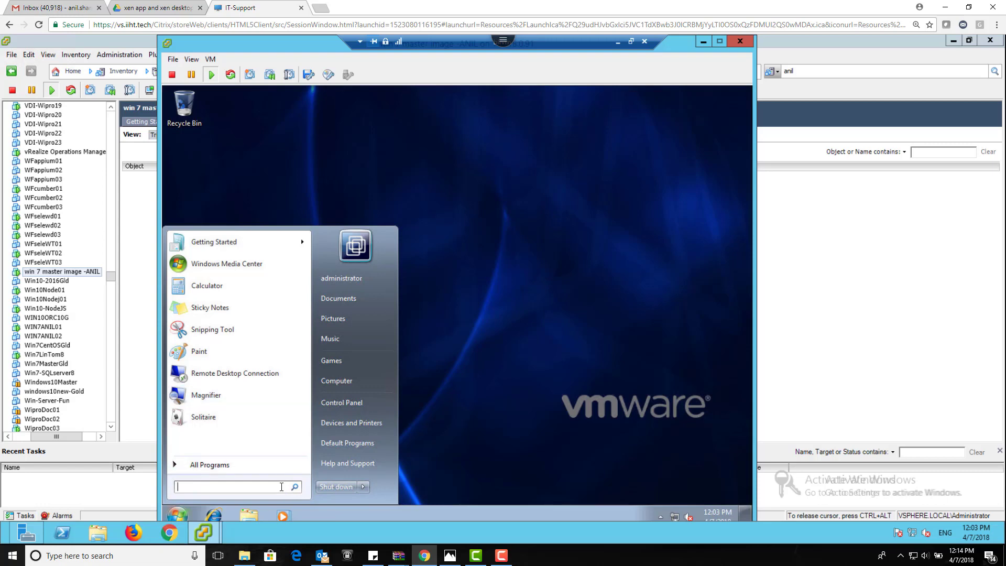
text(run)
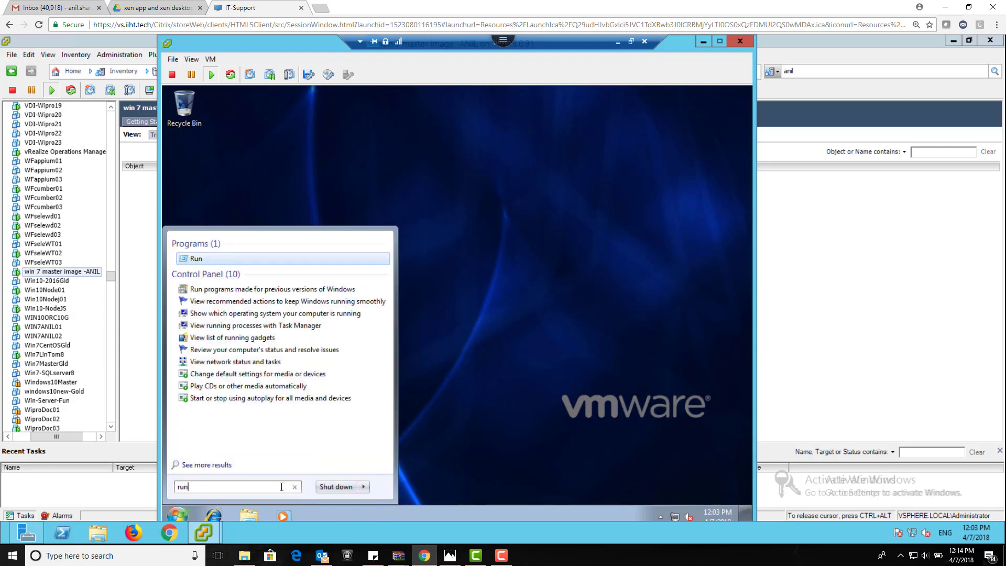
key(Return)
text(\\)
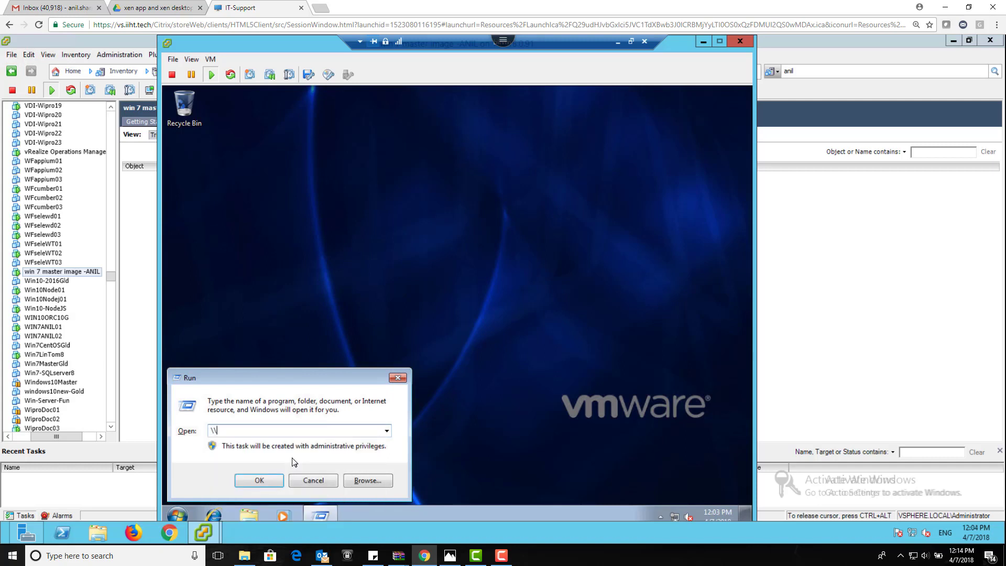
key(BackSpace)
key(Up)
key(Escape)
drag(248, 430, 215, 434)
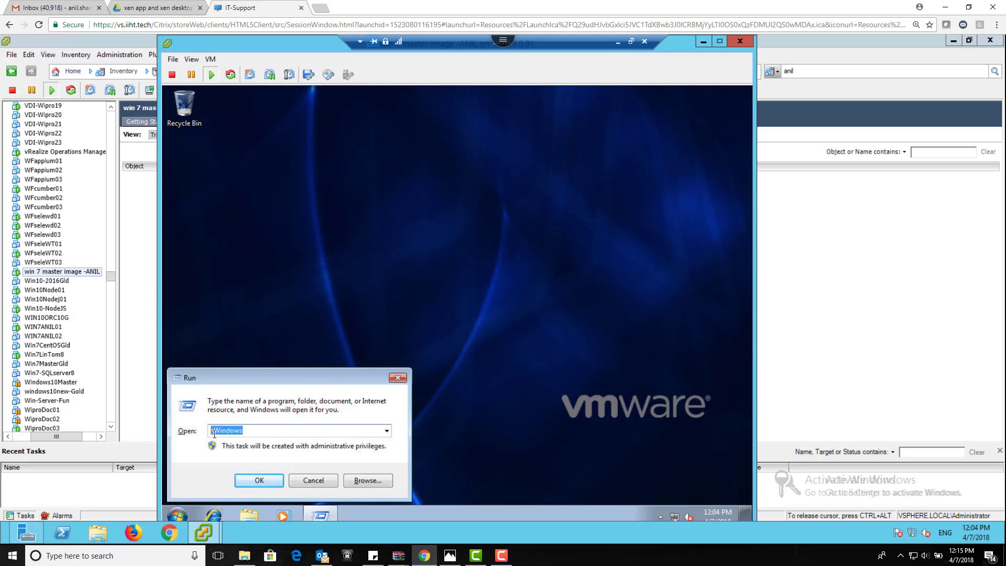
key(BackSpace)
key(BackSpace)
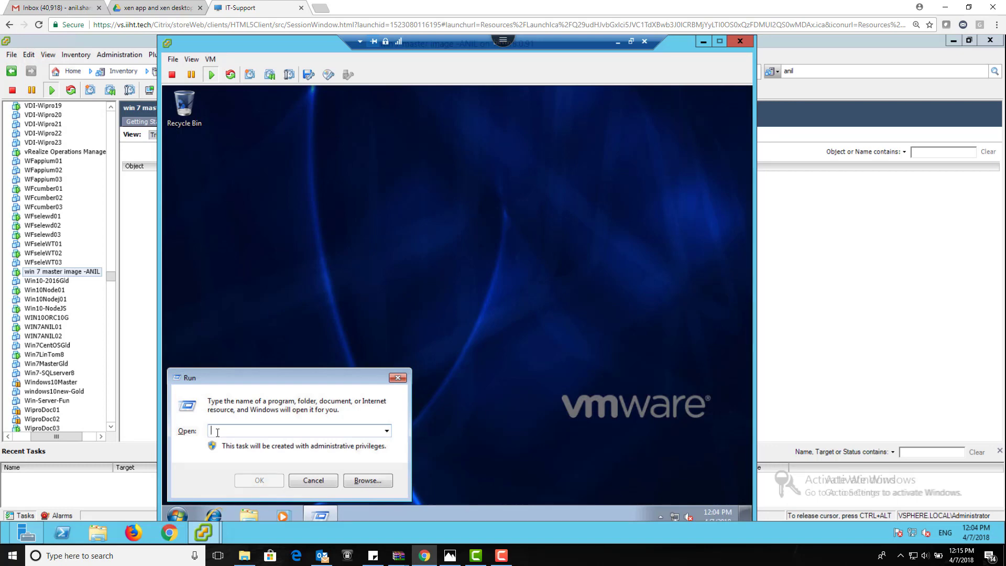
Open the administrative share \\172.18.2.165\c$ from the Run dialog
text(\\)
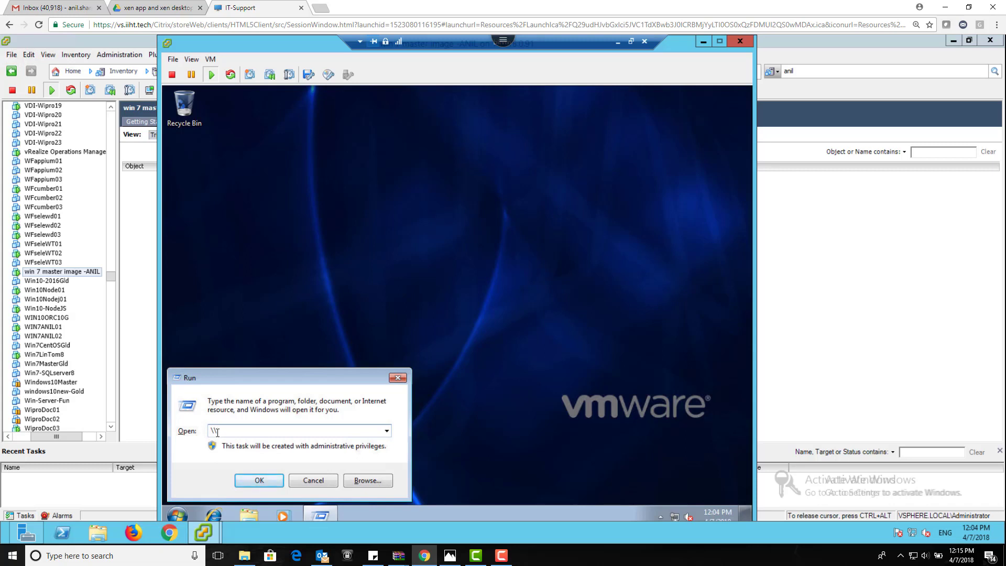
text(172.18.2.165)
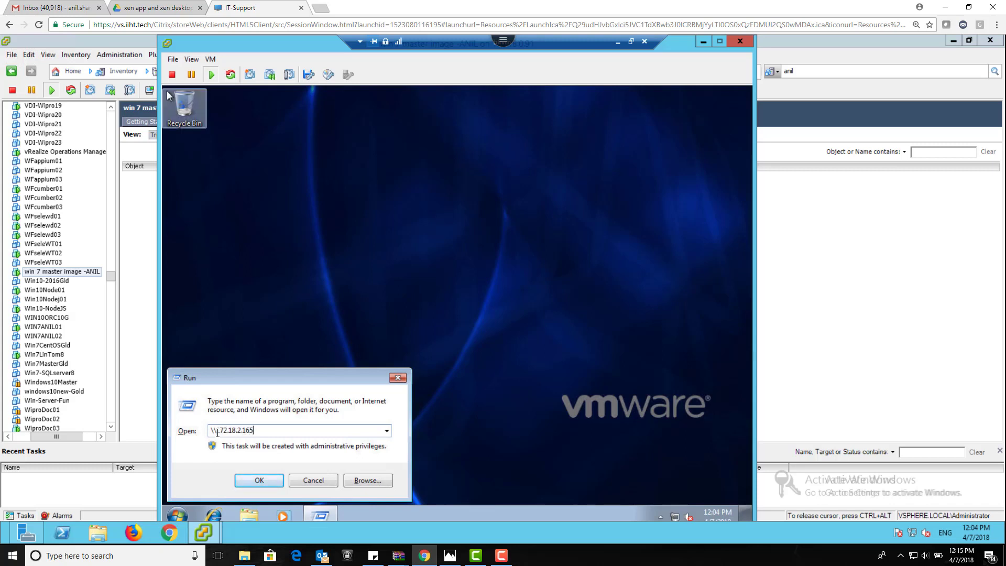
text(\c$)
key(Return)
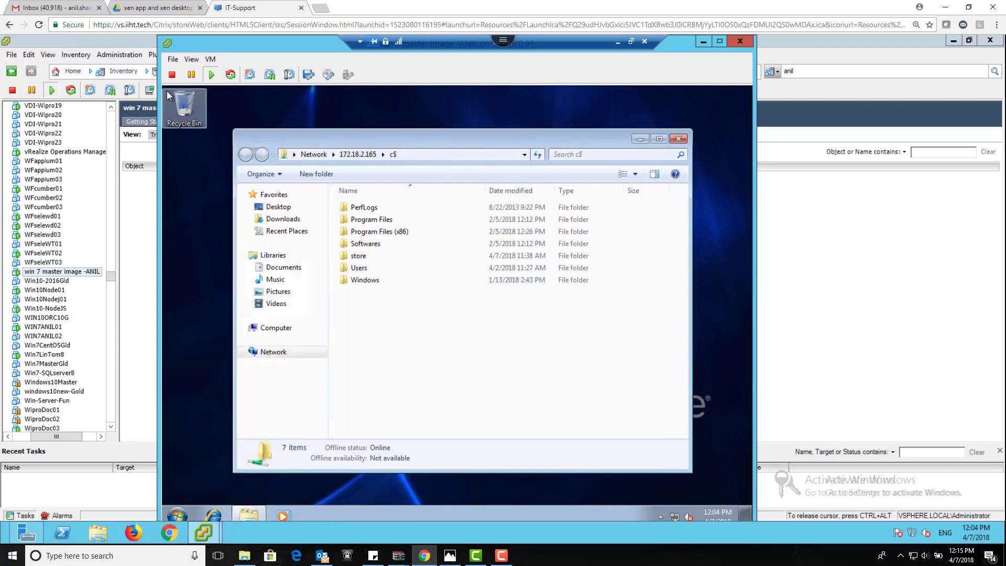
Browse the share to the Desktop folder inside Users\administrator.IIHT
double_click(373, 273)
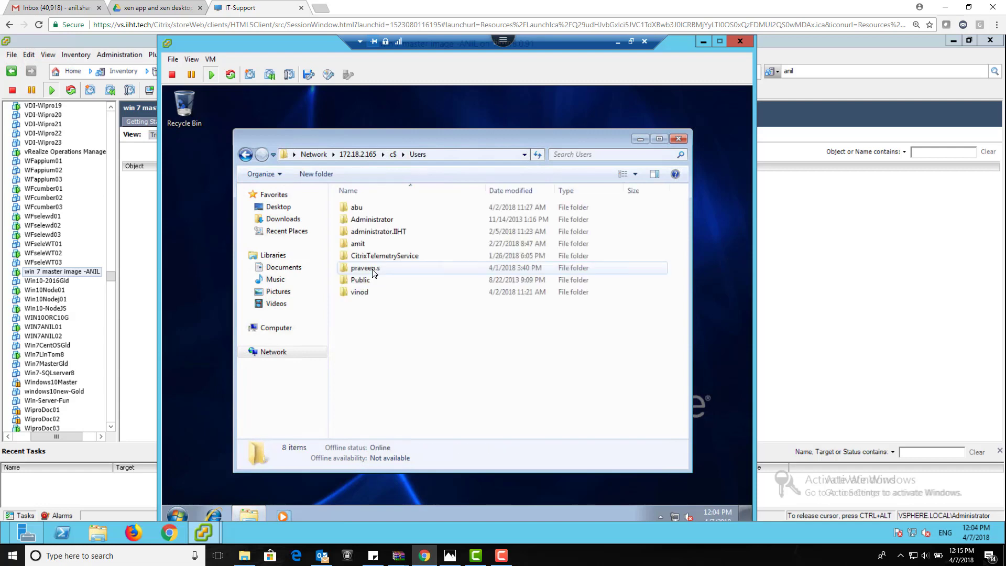
double_click(387, 233)
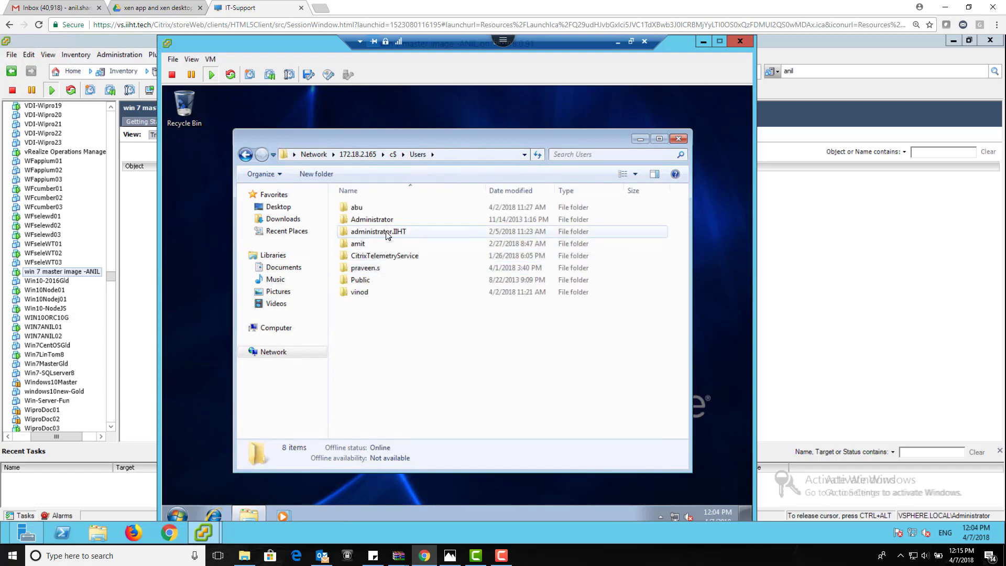
double_click(388, 220)
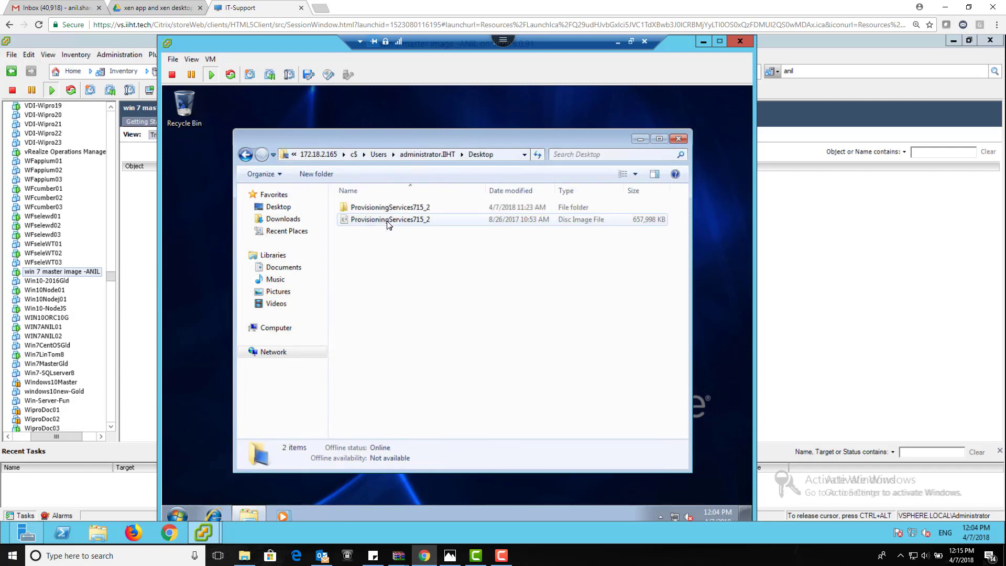
Copy the ProvisioningServices715_2 disc image to the guest's desktop and close the share's folder window
click(389, 223)
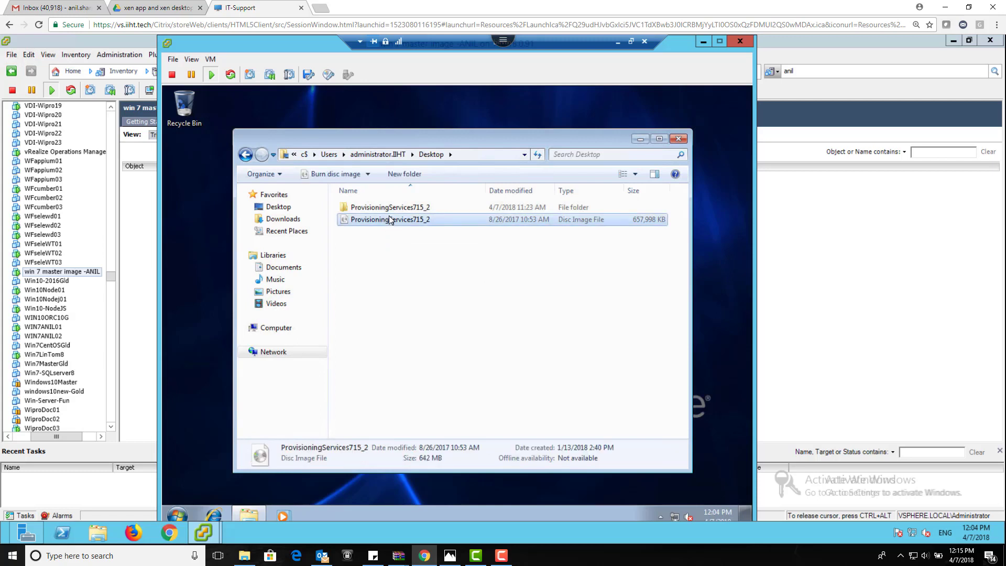
right_click(389, 222)
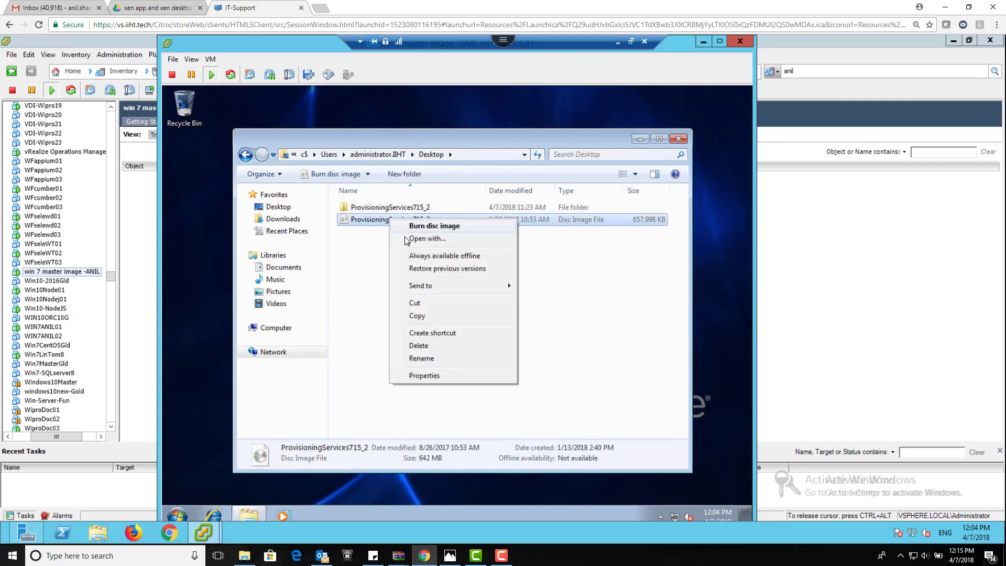
click(417, 315)
right_click(189, 250)
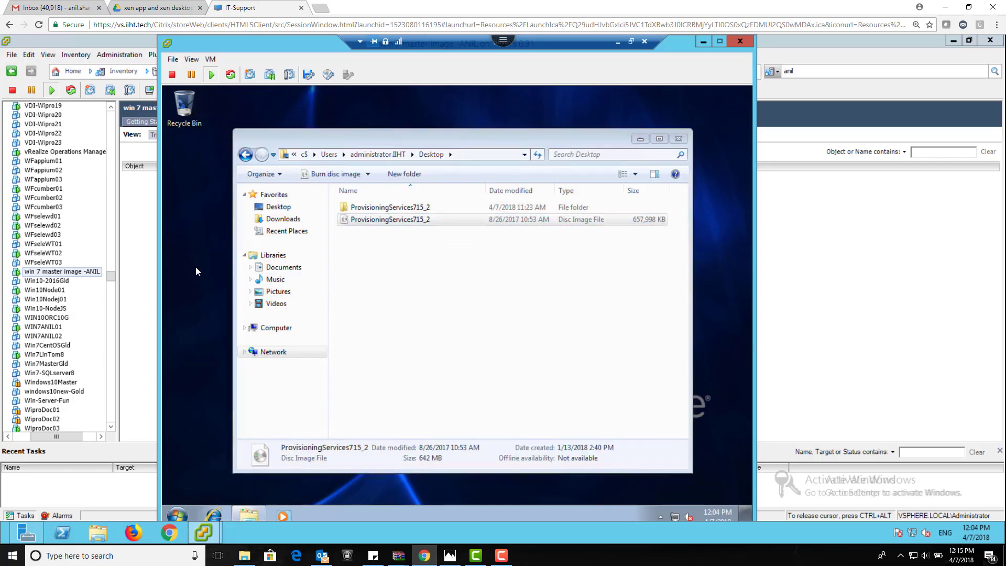
click(217, 300)
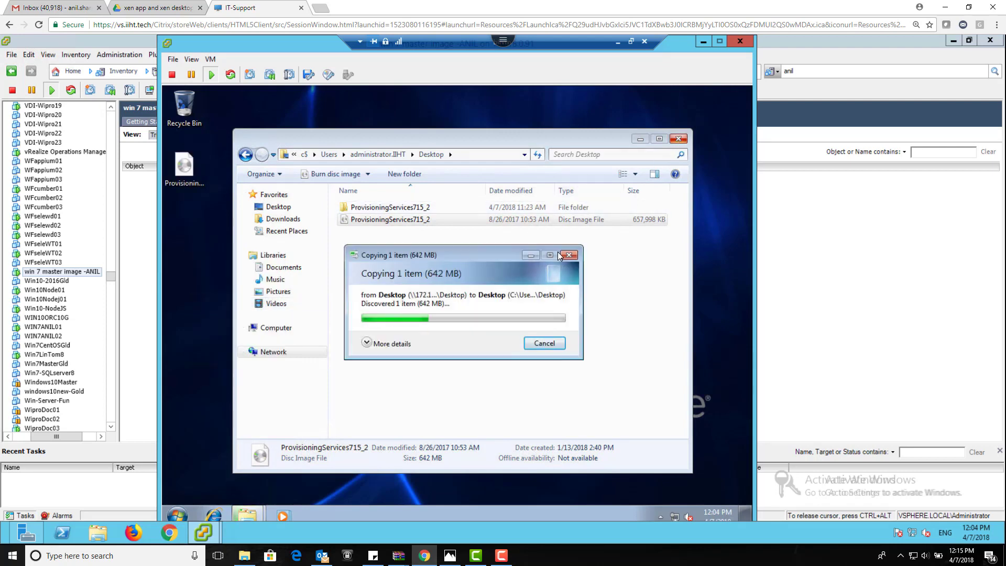
click(369, 344)
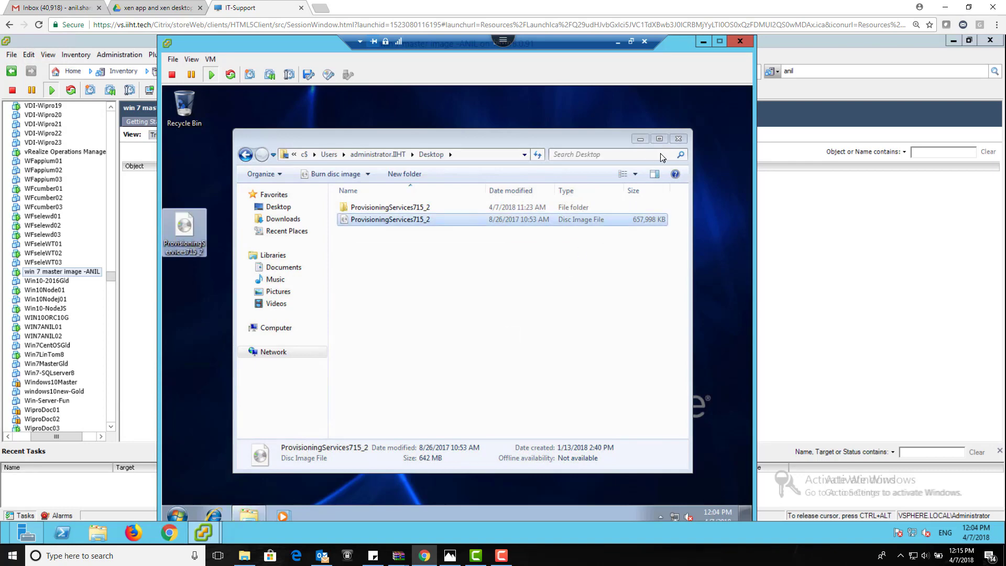
click(679, 138)
drag(563, 220, 511, 233)
double_click(184, 233)
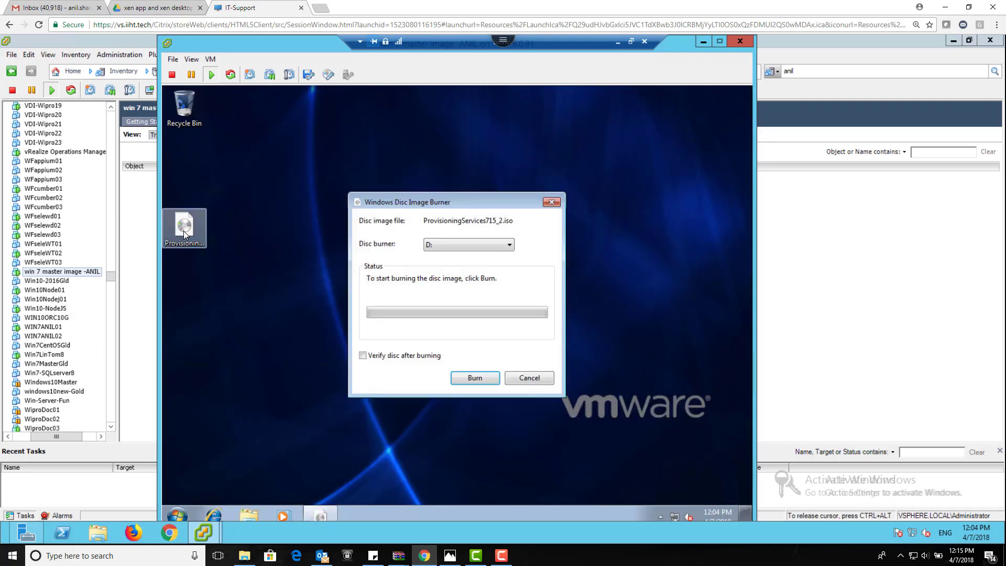
click(528, 378)
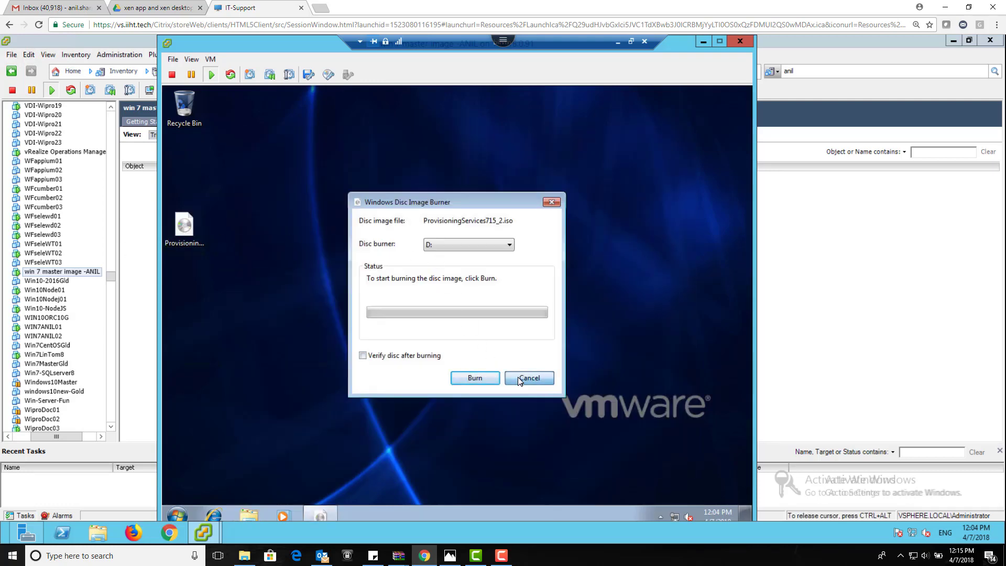
right_click(182, 226)
click(507, 228)
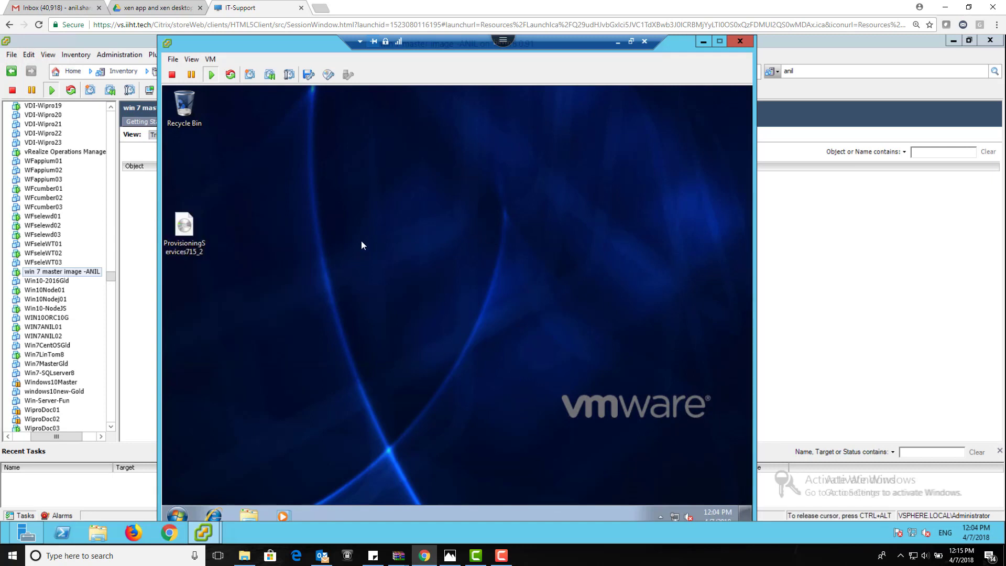
key(super+r)
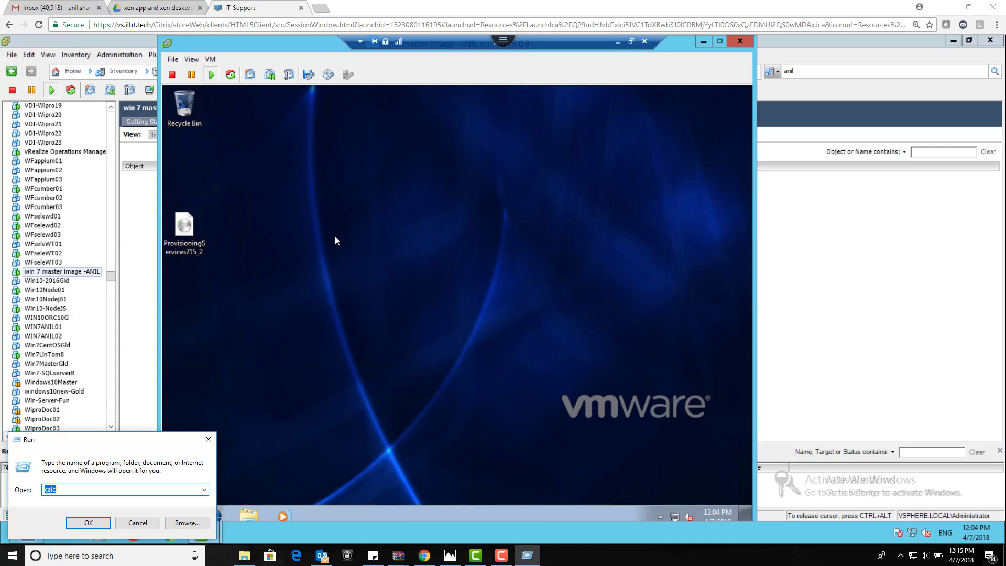
click(208, 439)
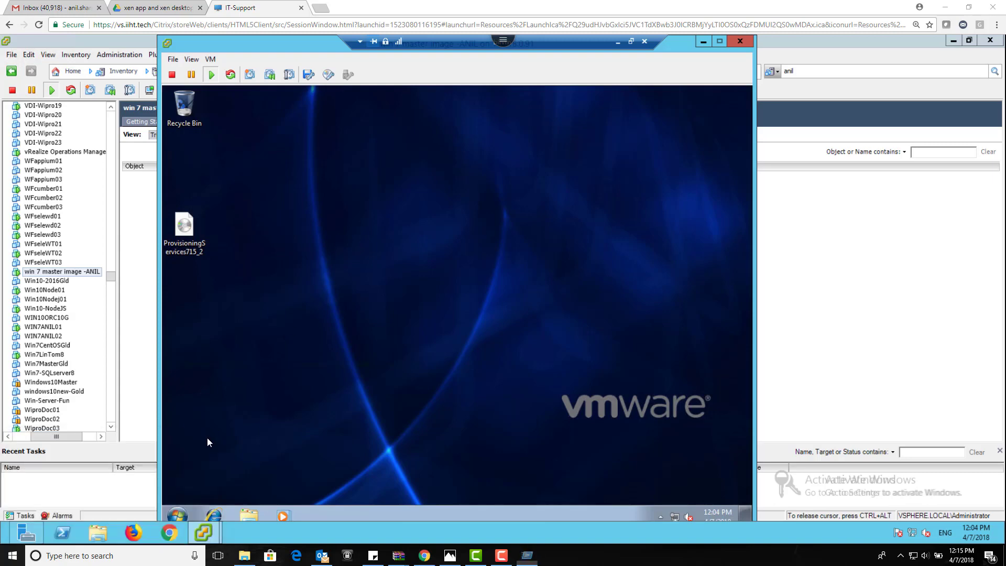
Reopen the administrative share \\172.18.2.165\c$ from the Windows 7 guest's Run dialog
click(179, 512)
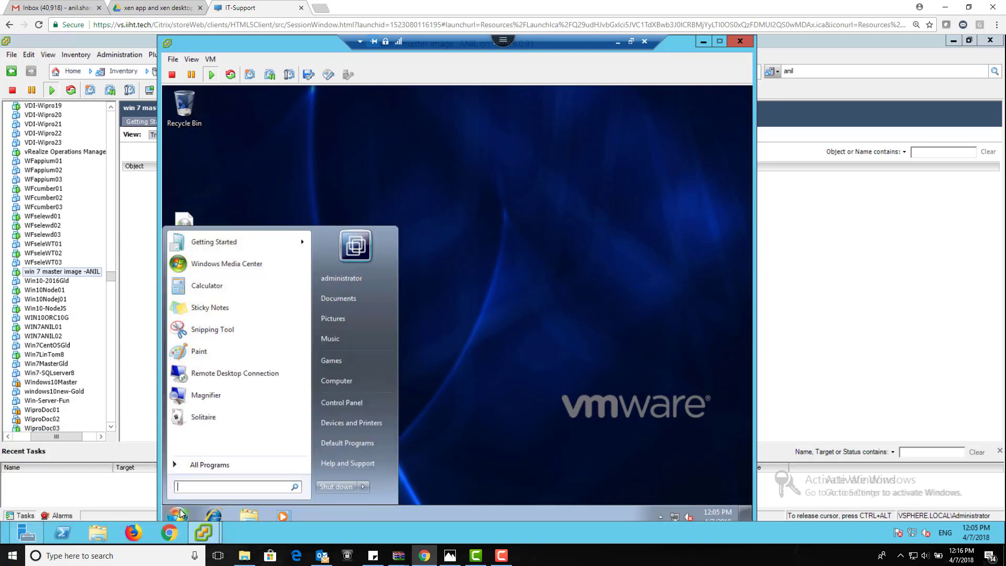
text(run)
key(Return)
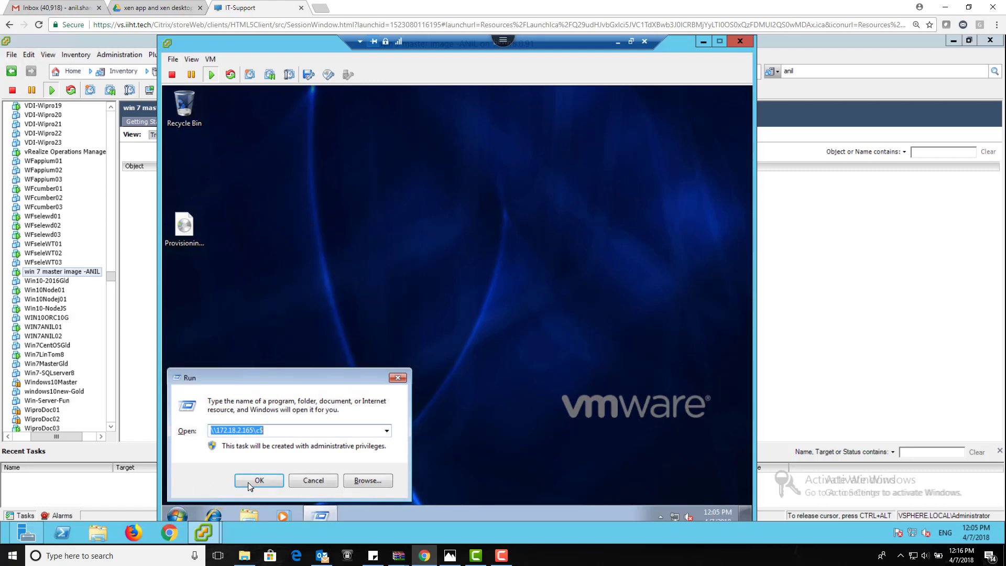
click(250, 486)
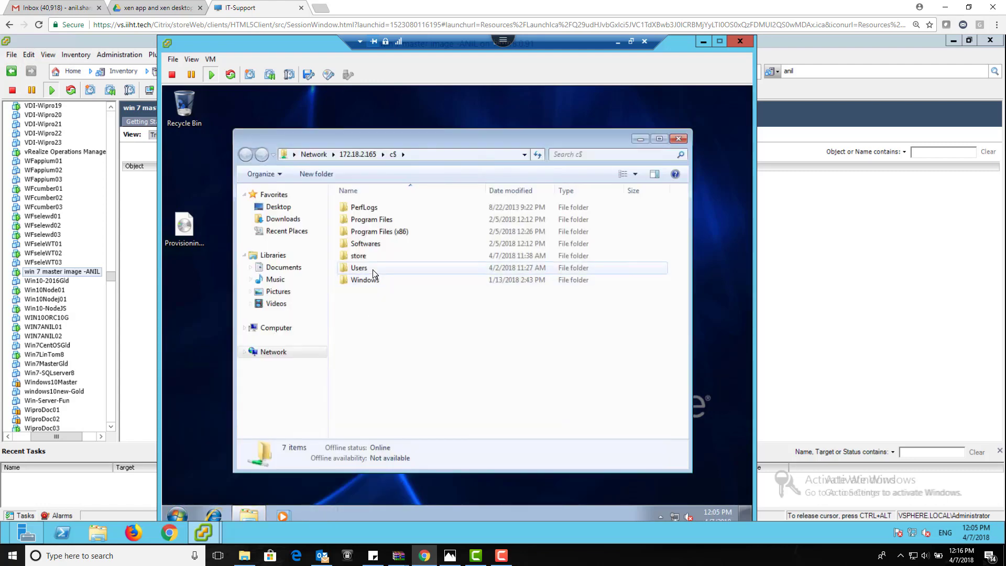
Browse the share to the Desktop folder under Users\administrator.IIHT
double_click(374, 273)
click(379, 233)
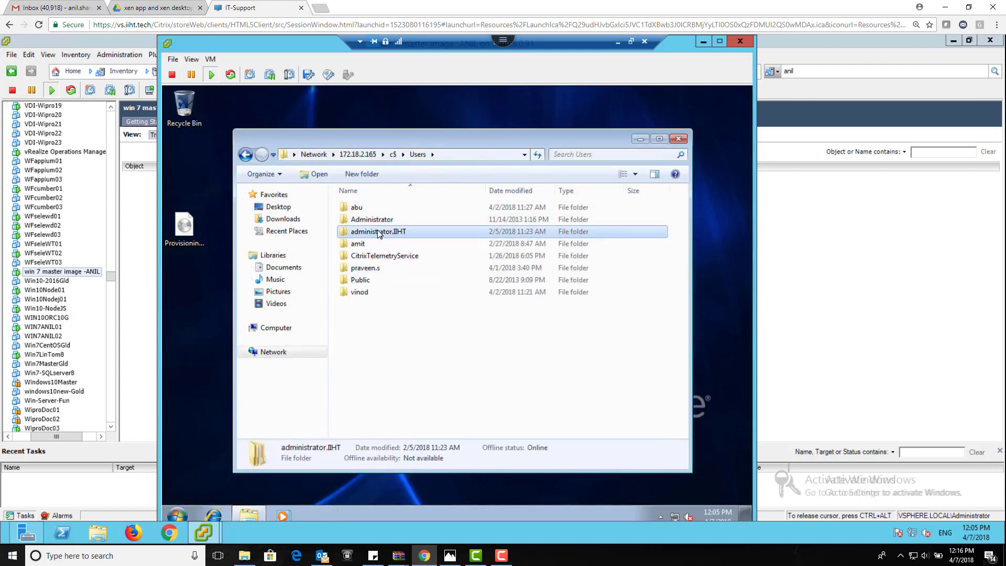
double_click(379, 233)
double_click(378, 220)
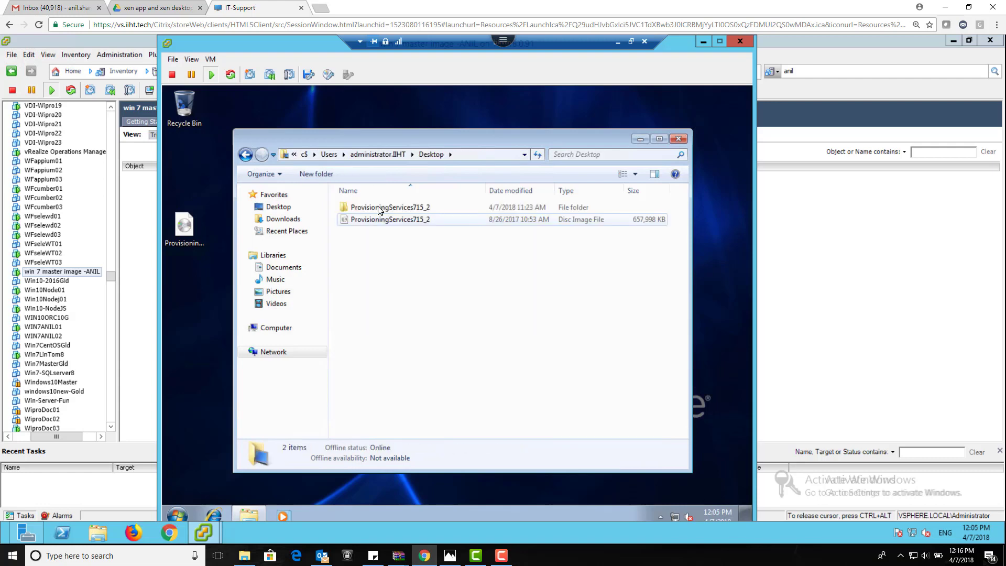
Copy the ProvisioningServices715_2 folder from the share to the guest's desktop and close the share's folder window
click(379, 207)
right_click(378, 206)
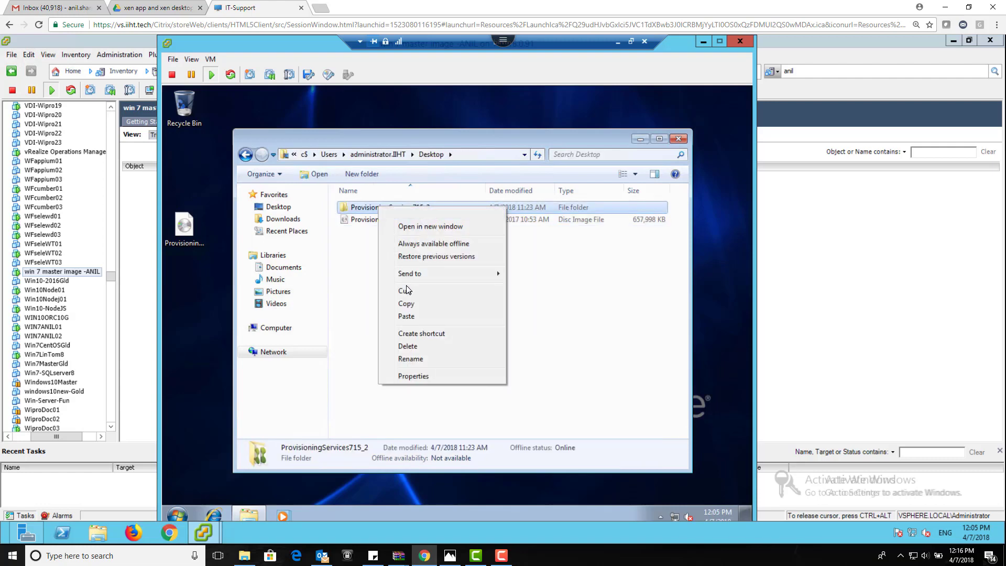
click(407, 304)
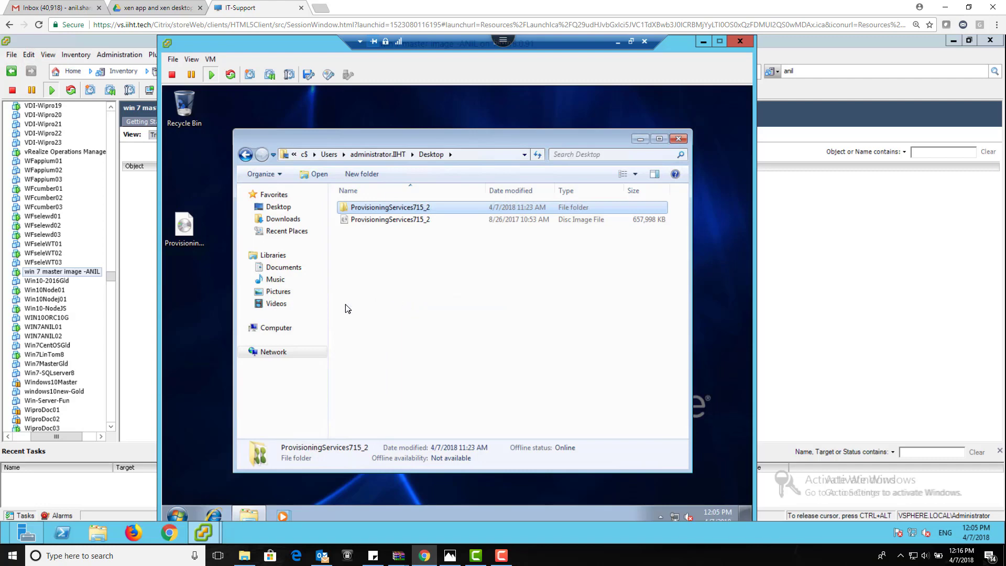
right_click(201, 310)
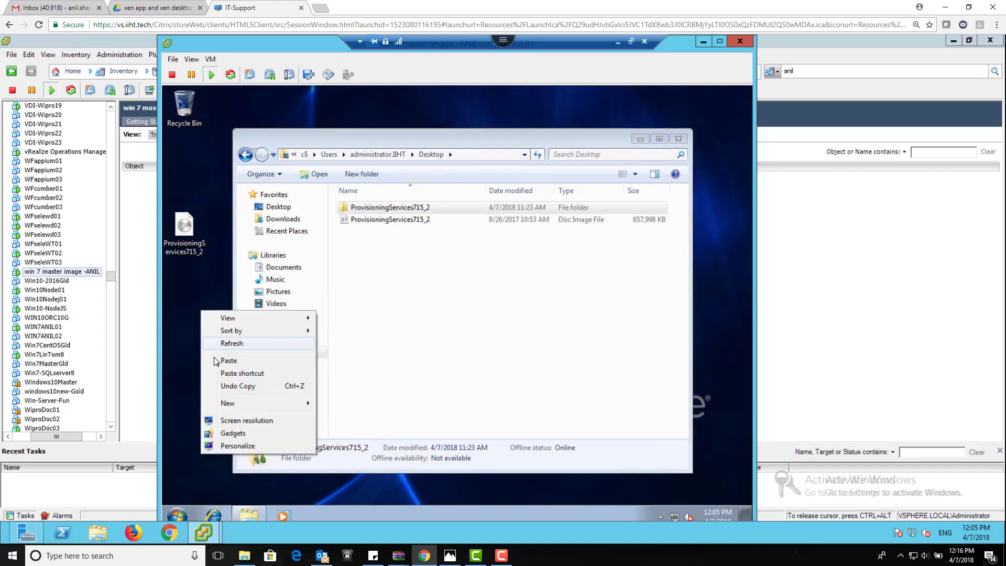
click(215, 361)
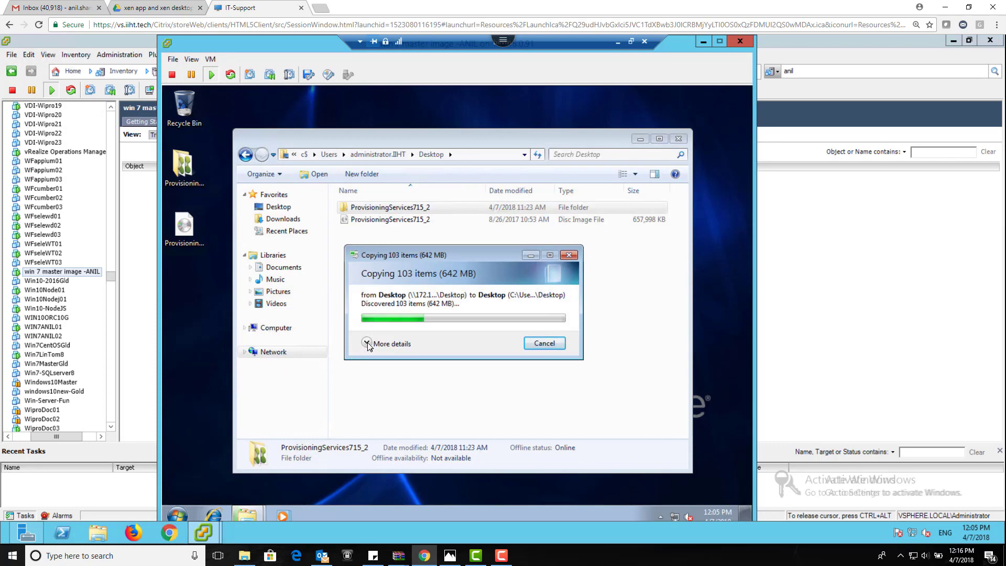
click(367, 344)
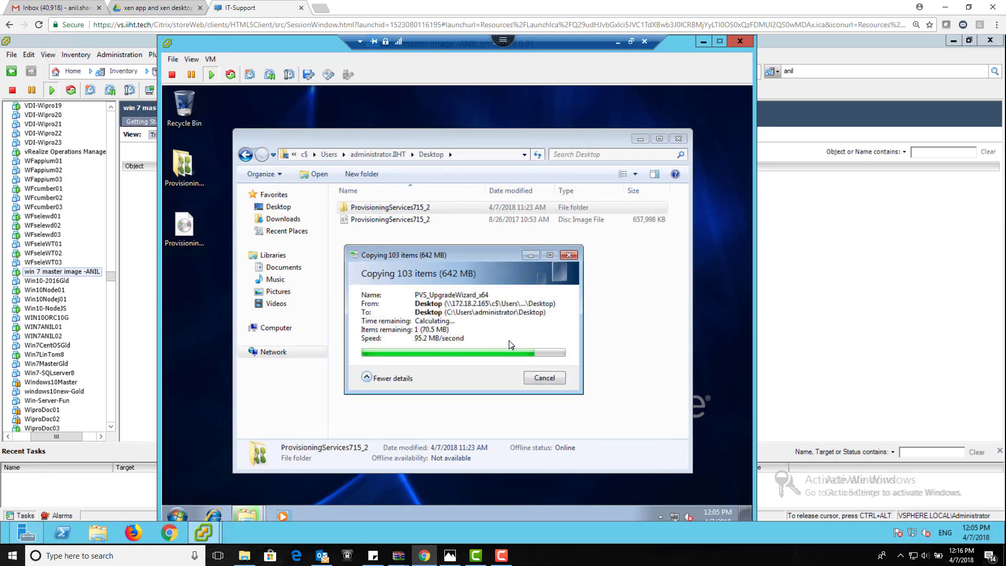
click(677, 138)
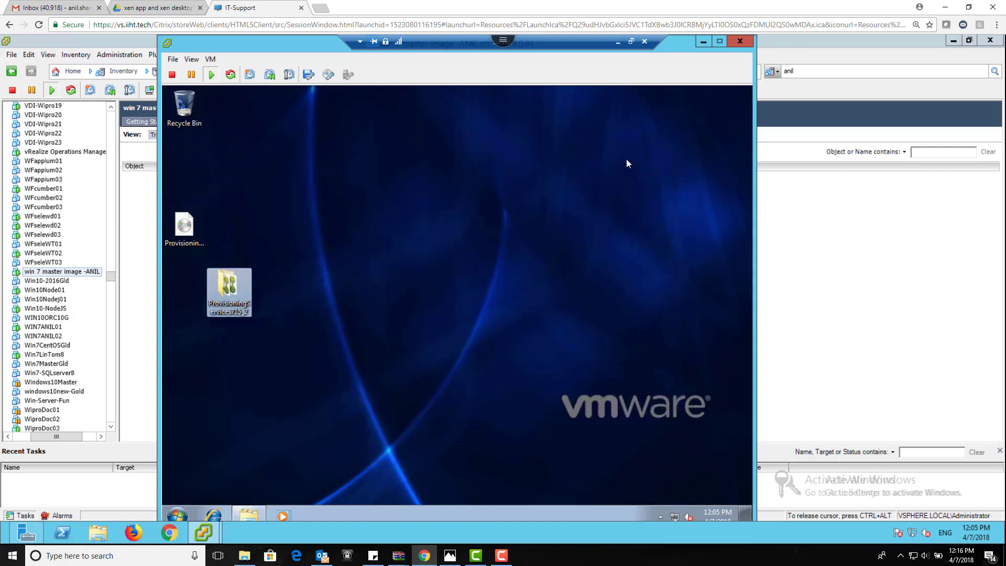
Open the copied ProvisioningServices715_2 folder on the guest's desktop and launch its autorun application
double_click(247, 284)
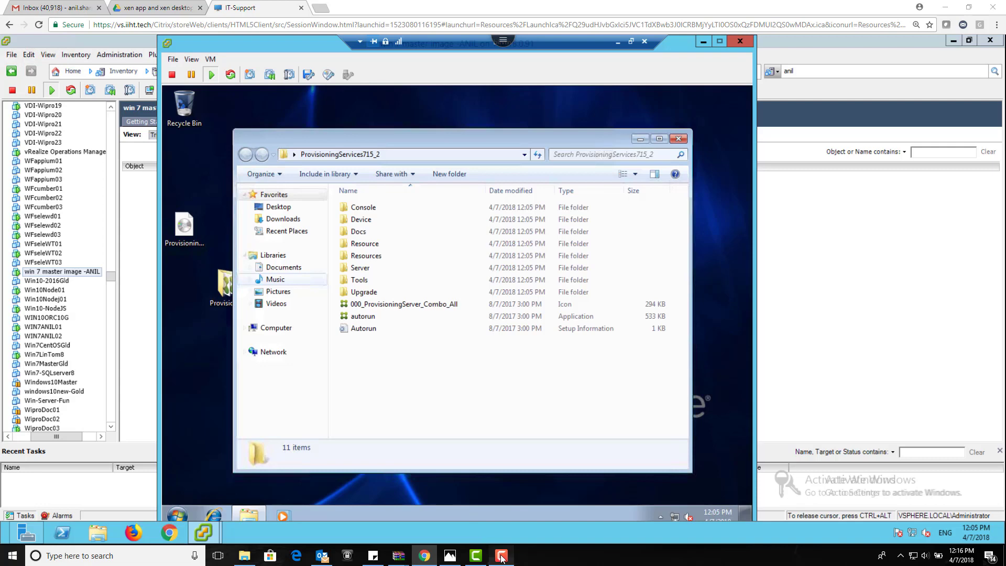
click(501, 556)
click(951, 507)
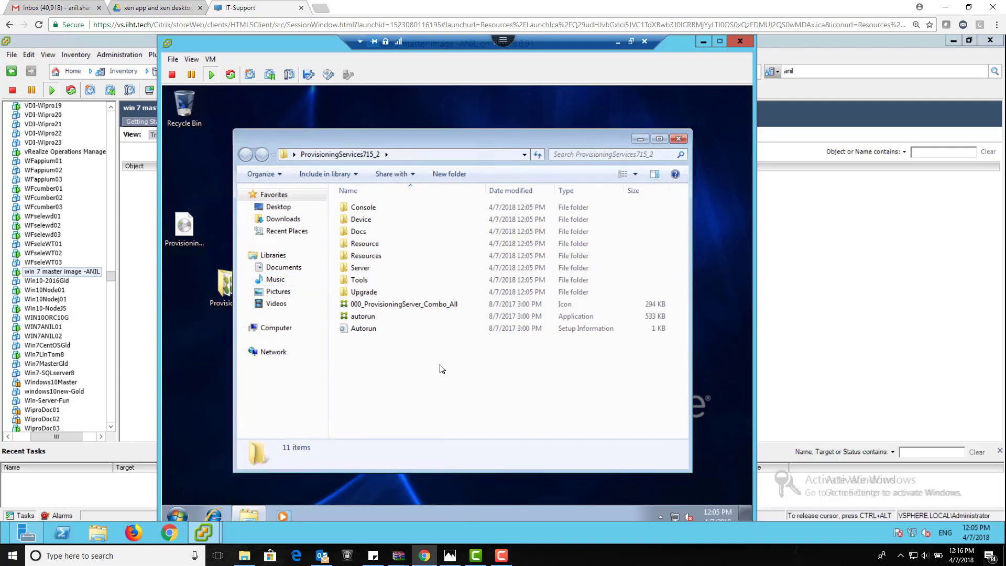
drag(425, 133, 436, 123)
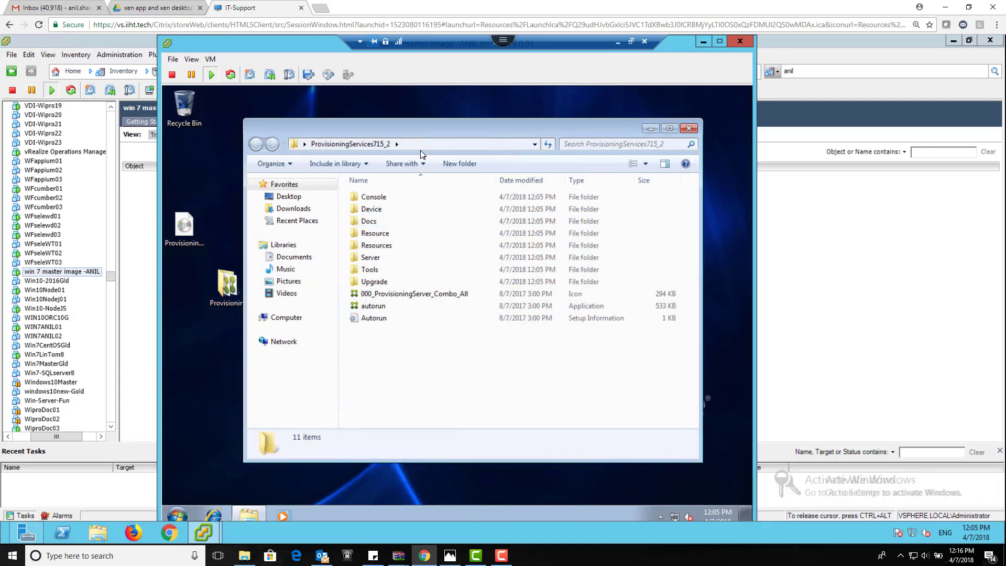
double_click(372, 307)
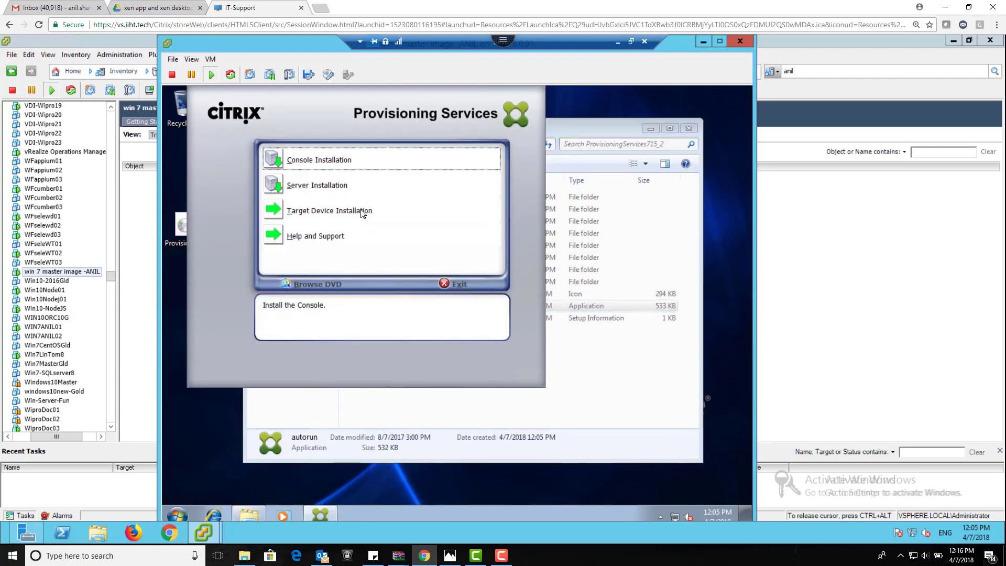
Start the Target Device Installation and install its requirements, Microsoft .NET 4.5.2-TD and CDF 64-bit
click(330, 215)
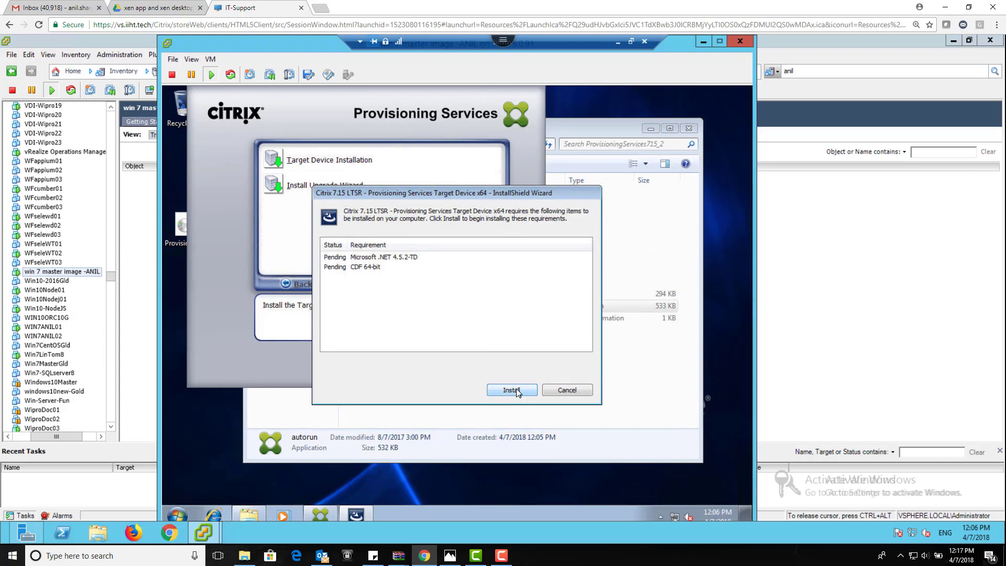
click(513, 391)
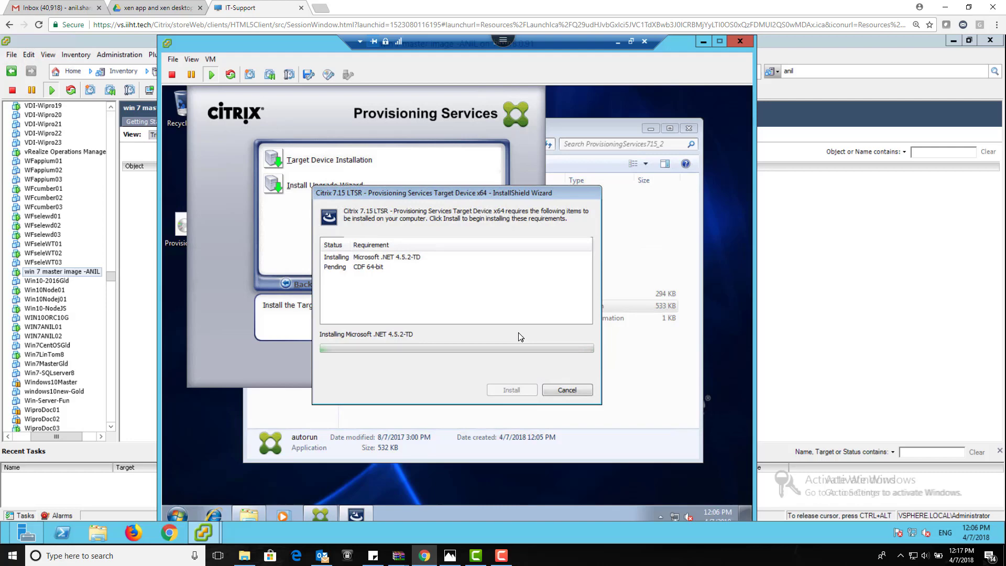
mouse_move(501, 555)
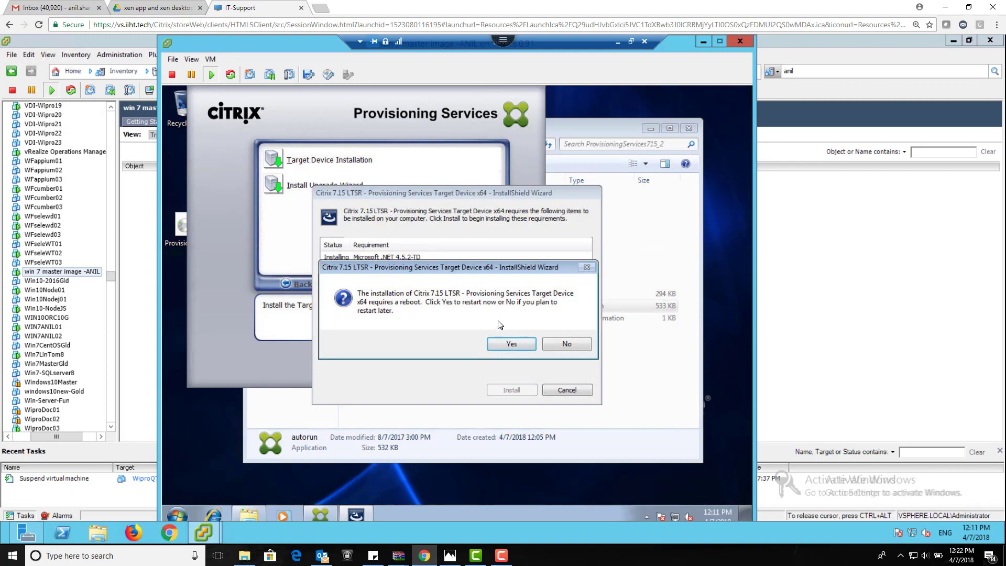
Accept the installer's reboot request and force the Windows 7 guest to restart despite the open programs
click(519, 342)
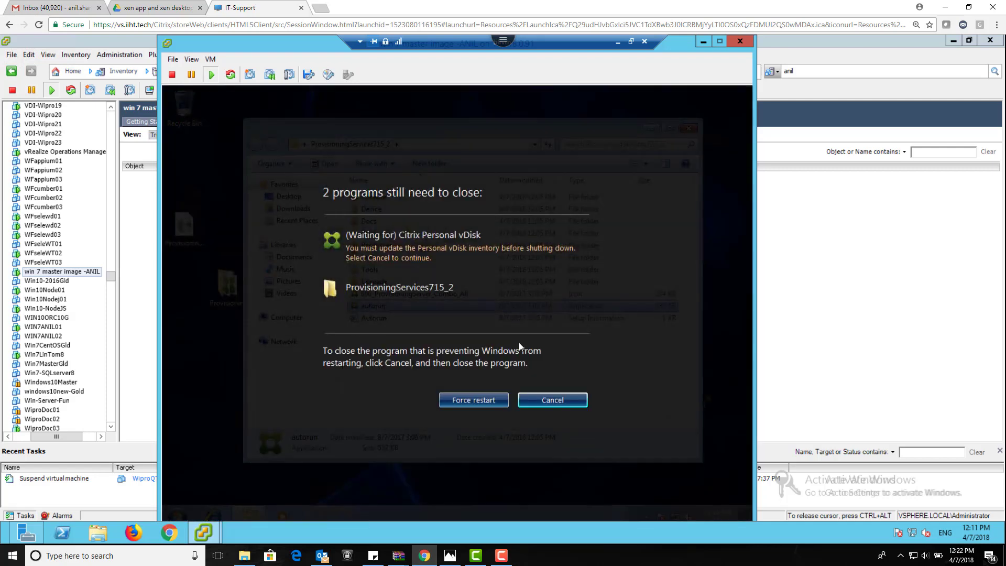
click(493, 401)
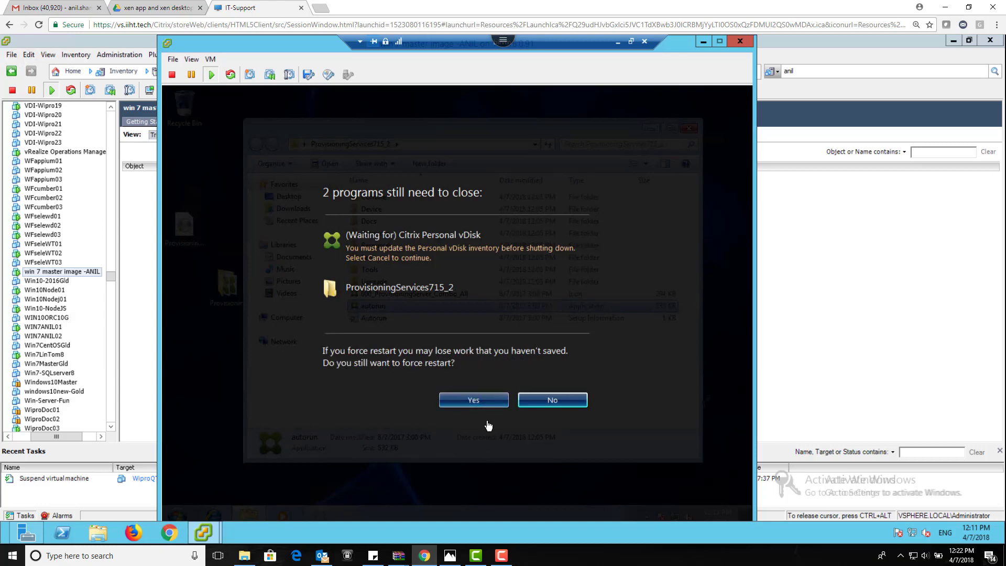
click(490, 404)
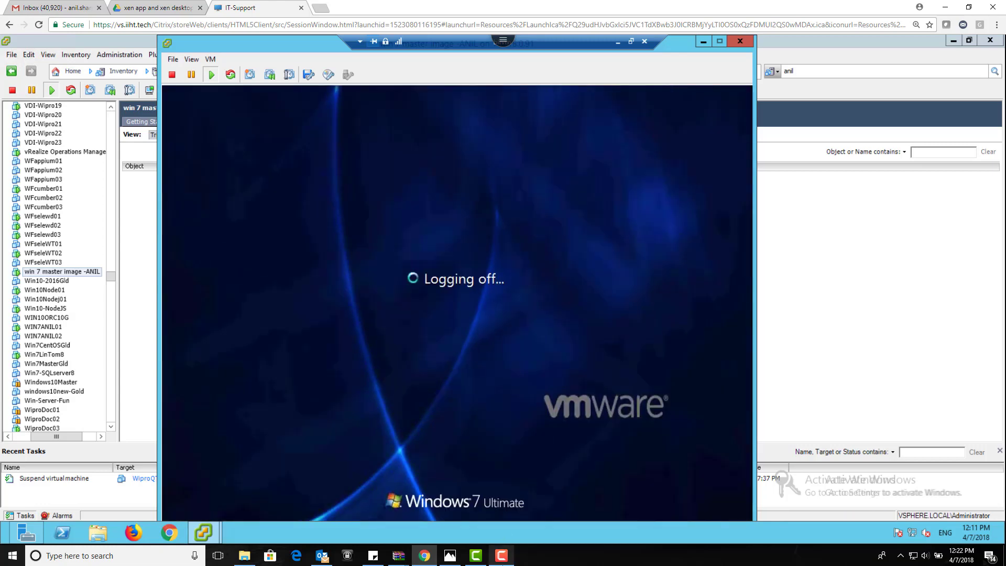
click(501, 555)
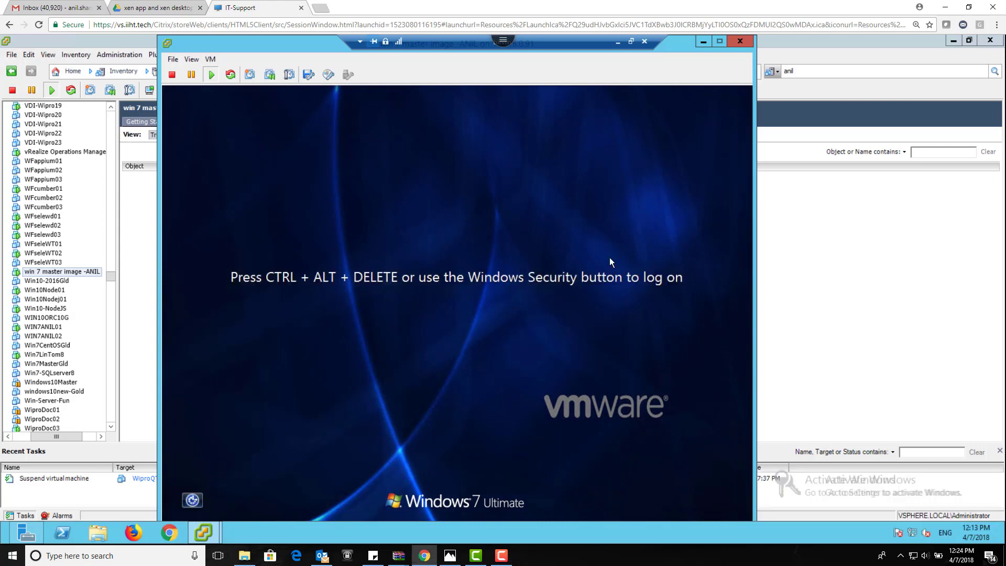
Send Ctrl+Alt+Del to the restarted guest and log on to the displayed domain account with the account password
click(213, 61)
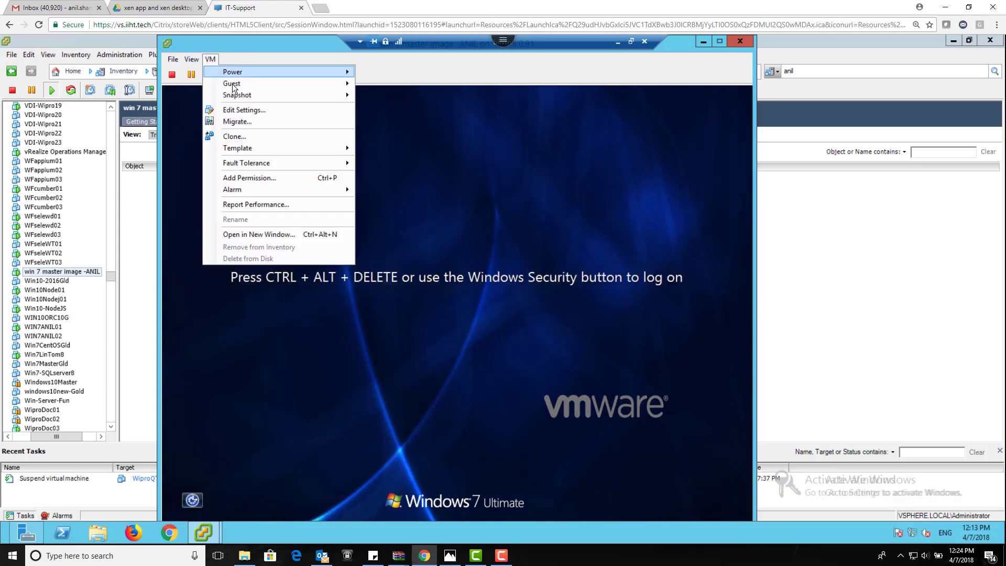
mouse_move(234, 81)
click(390, 93)
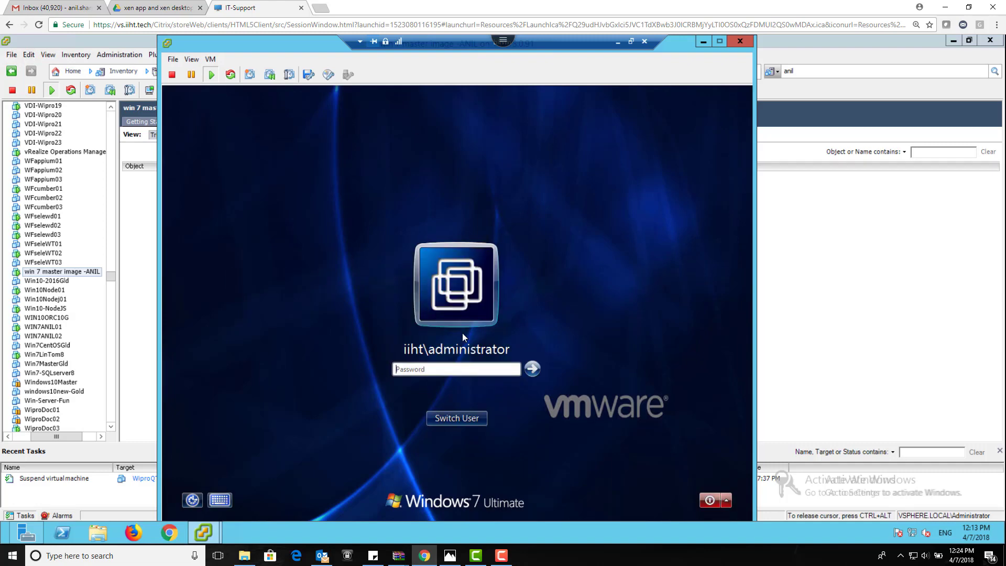
click(463, 370)
key(Return)
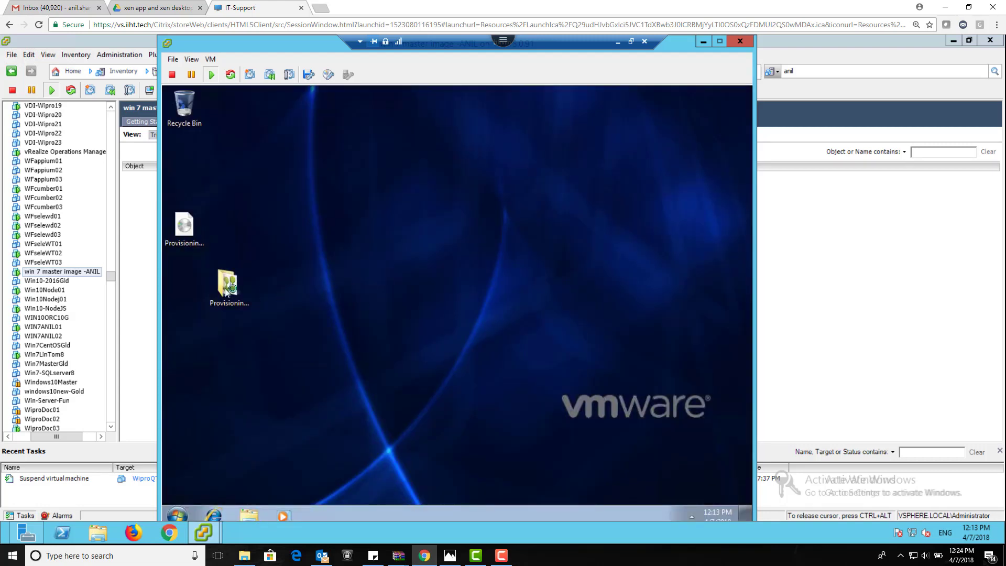
Relaunch autorun from the desktop's ProvisioningServices715_2 folder and start the Target Device Installation again
double_click(226, 287)
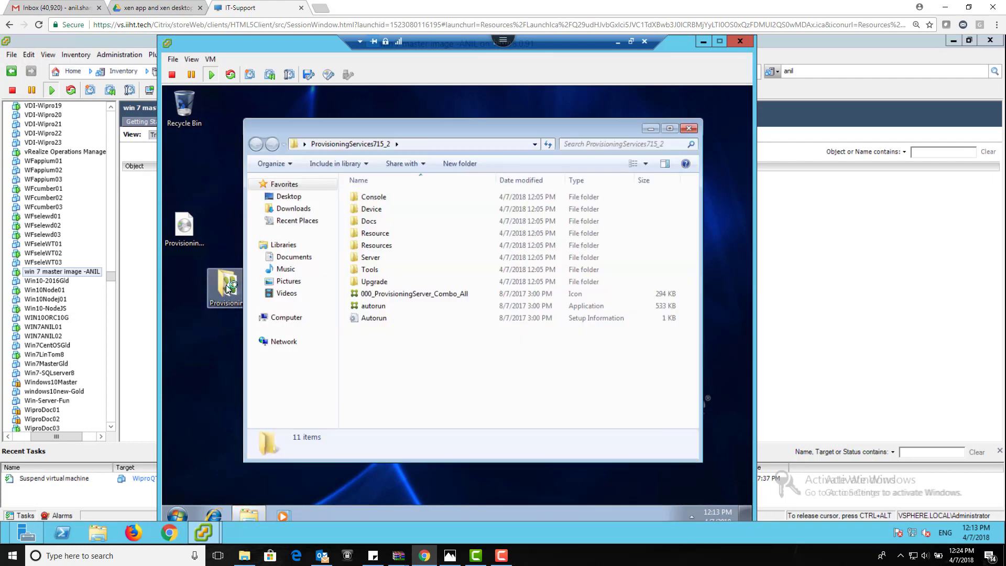
double_click(370, 307)
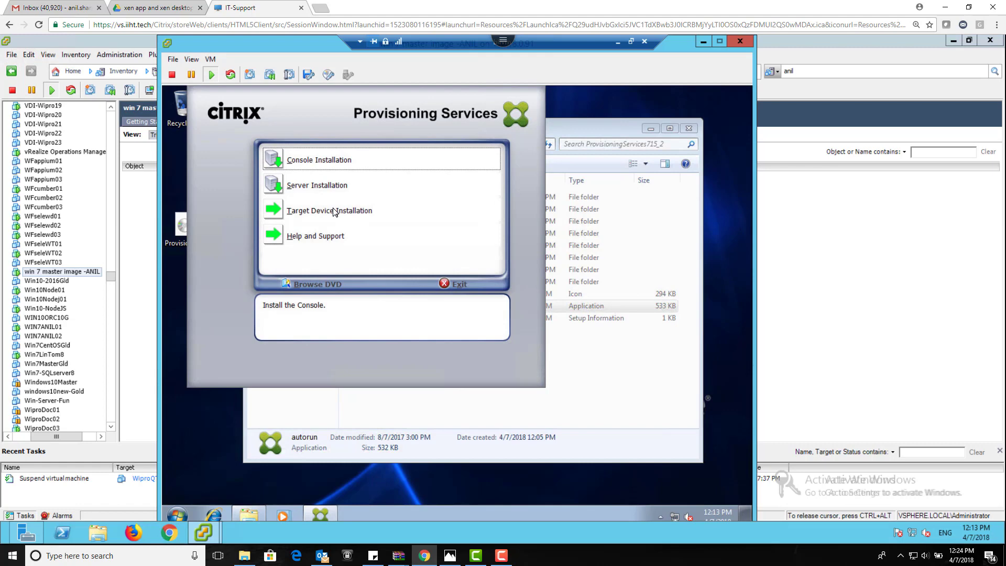
click(333, 211)
click(348, 165)
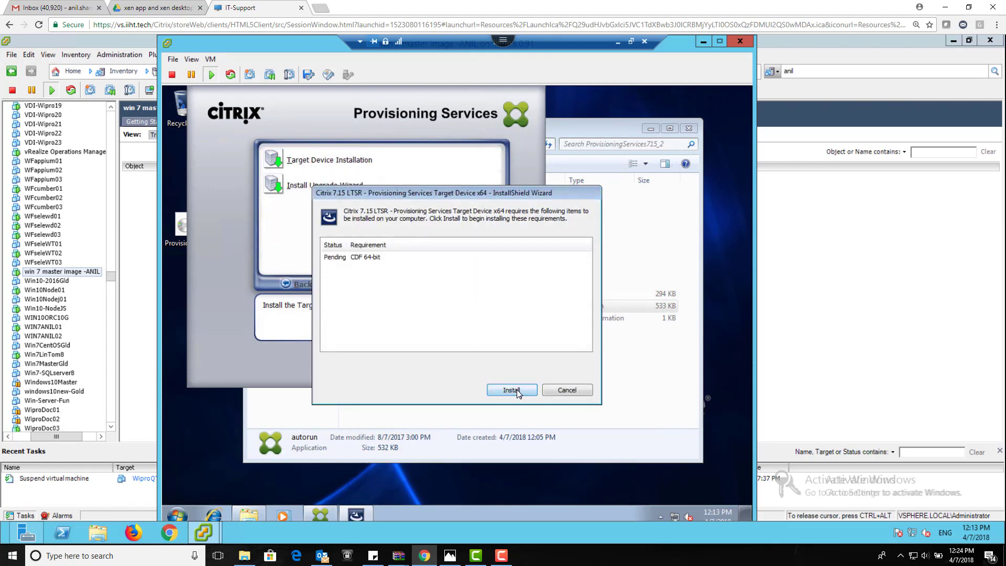
Install the CDF 64-bit requirement to reach the Target Device x64 installation wizard's welcome page
click(517, 394)
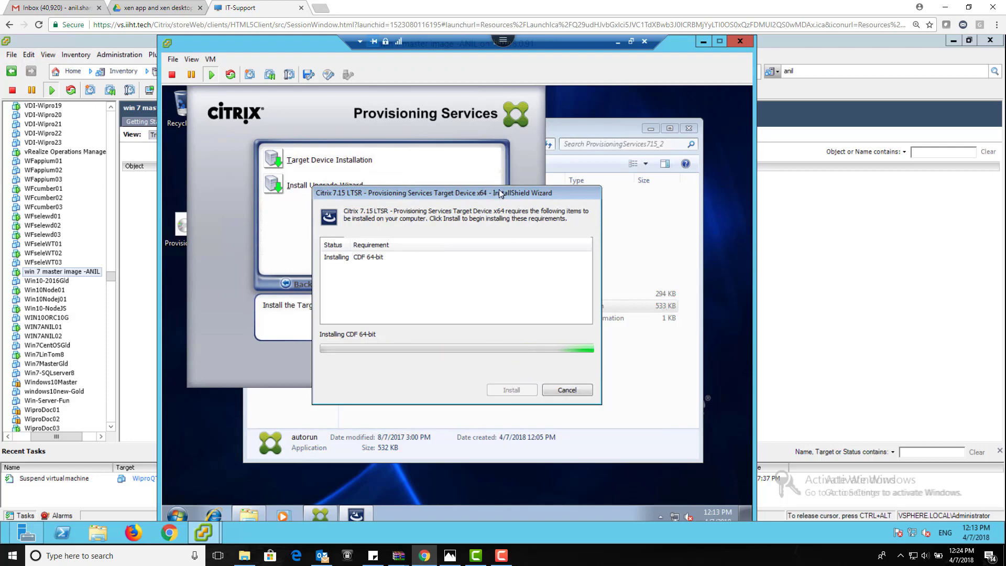
drag(494, 192, 527, 188)
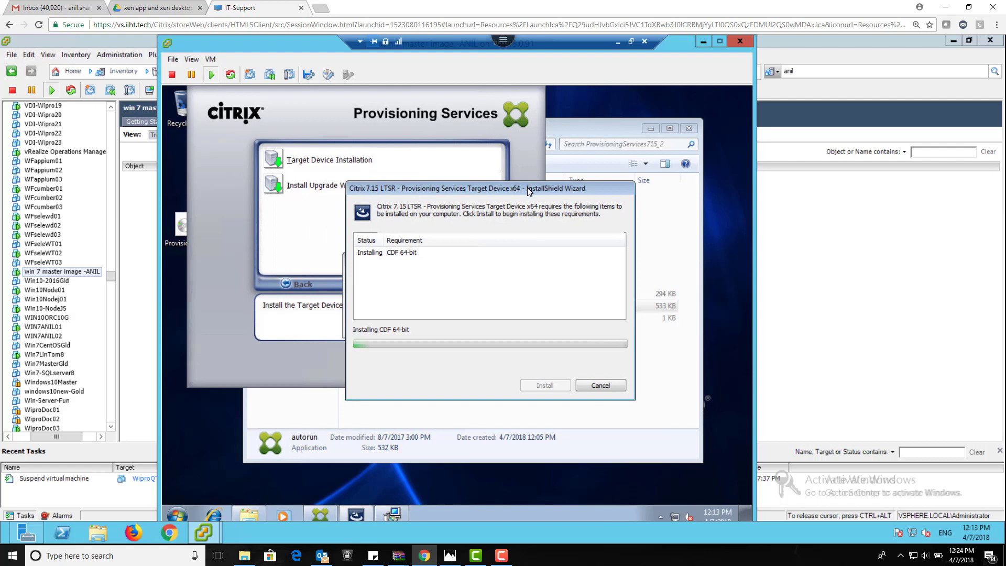
click(503, 560)
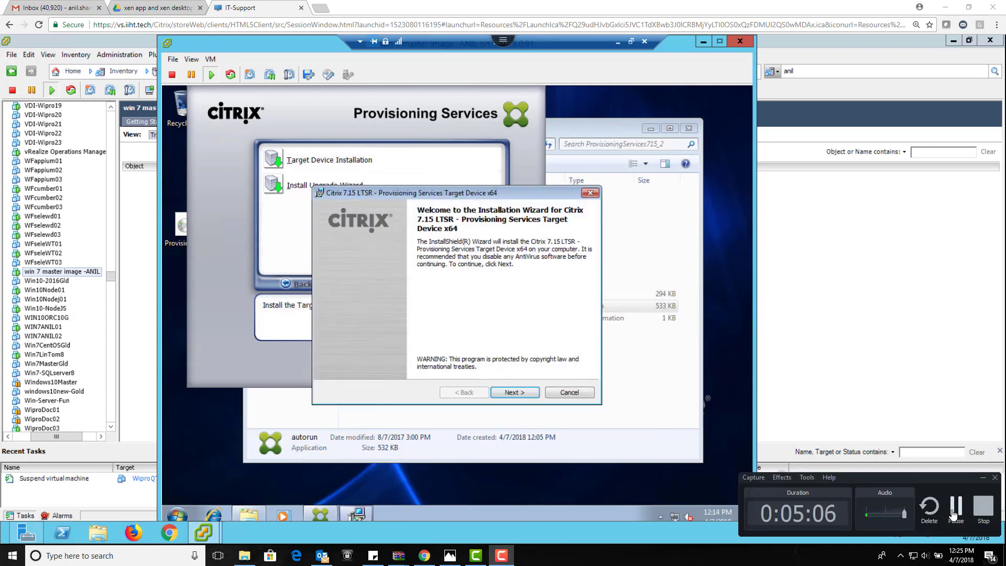
click(480, 274)
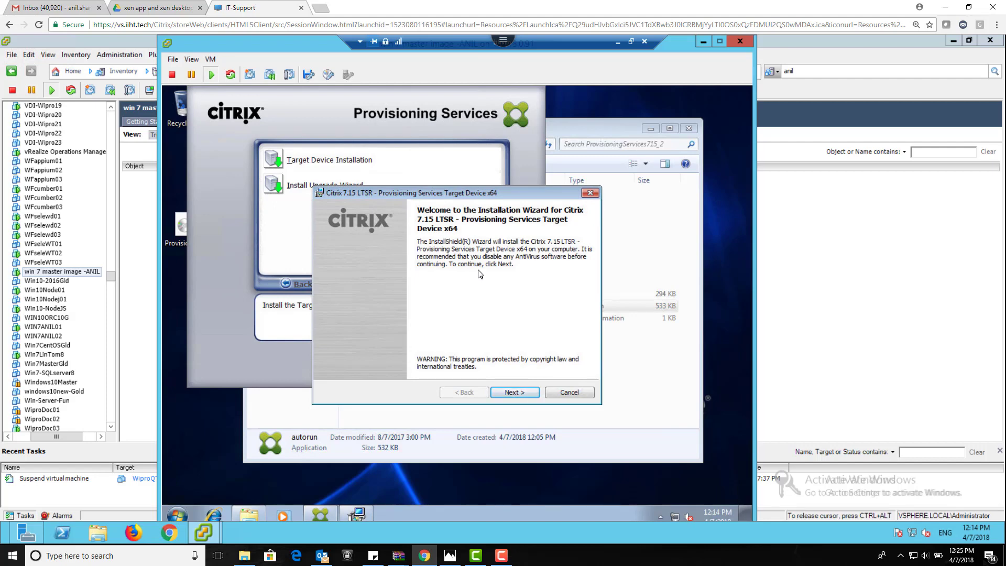
Proceed past the Target Device wizard's welcome page and acknowledge the VMXNET3 virtual ethernet adapter warning
click(516, 392)
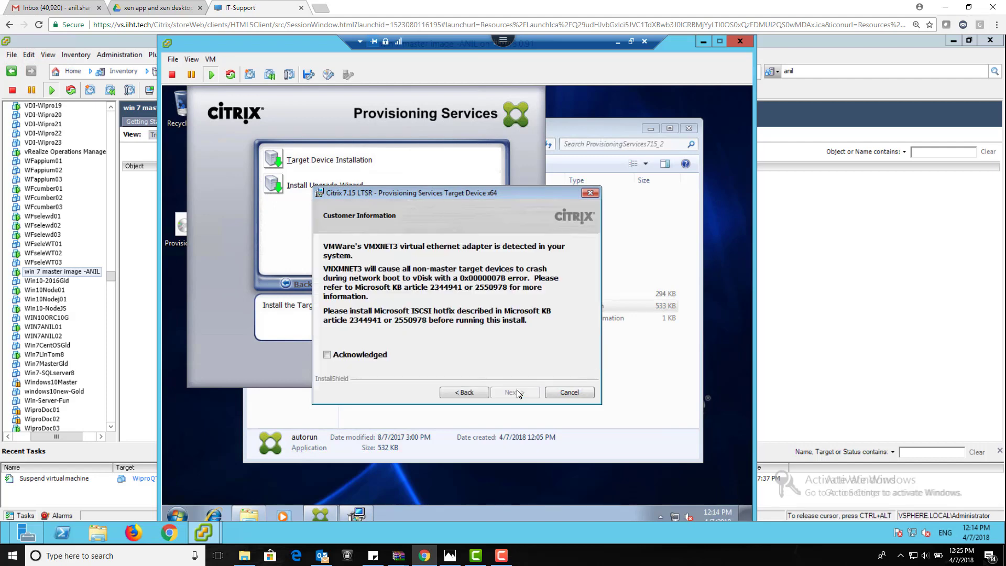
click(381, 359)
Remove Network adapter 1, the VMXNET 3 adapter, in the Windows 7 master image VM's hardware settings
click(211, 58)
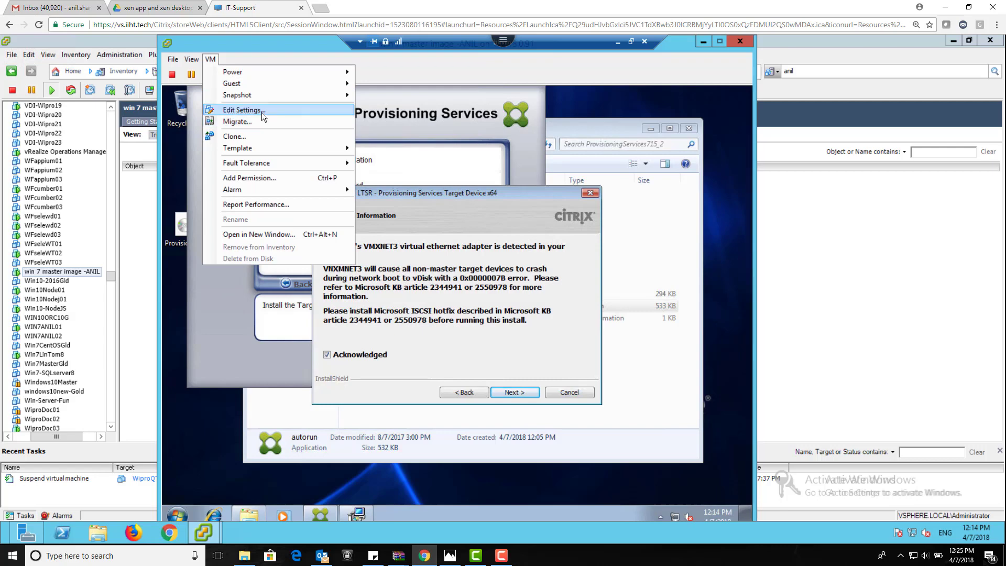
click(262, 112)
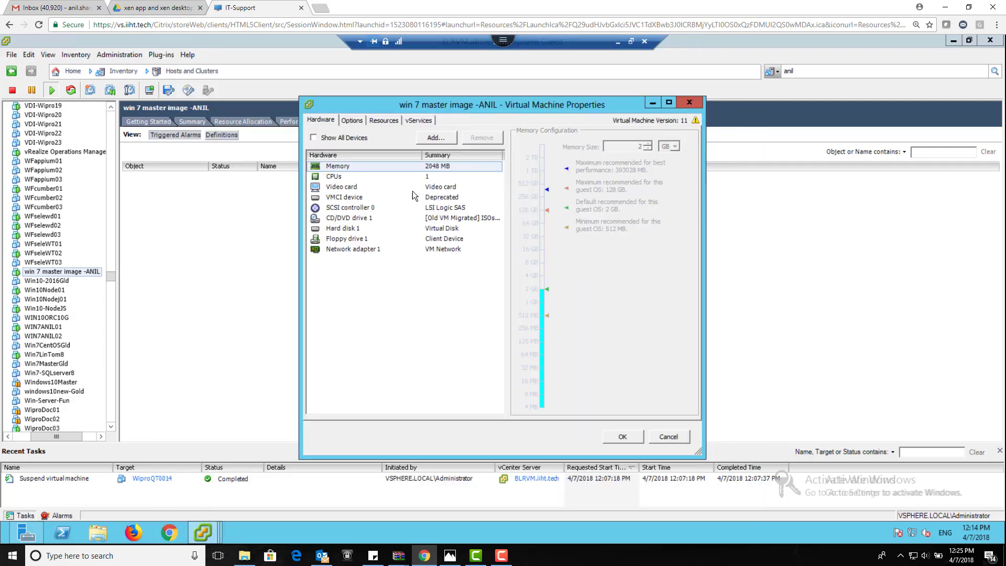
click(360, 250)
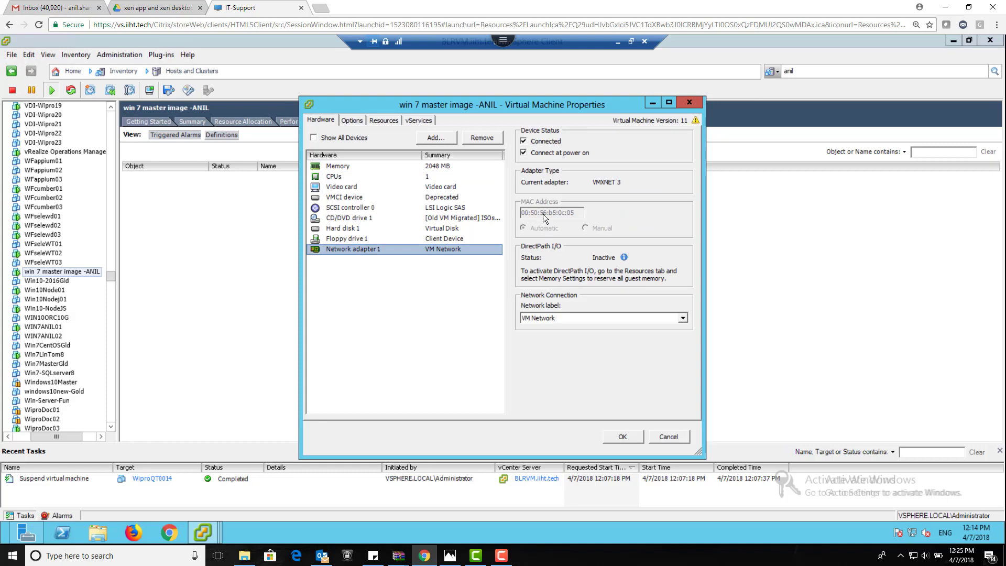
click(492, 137)
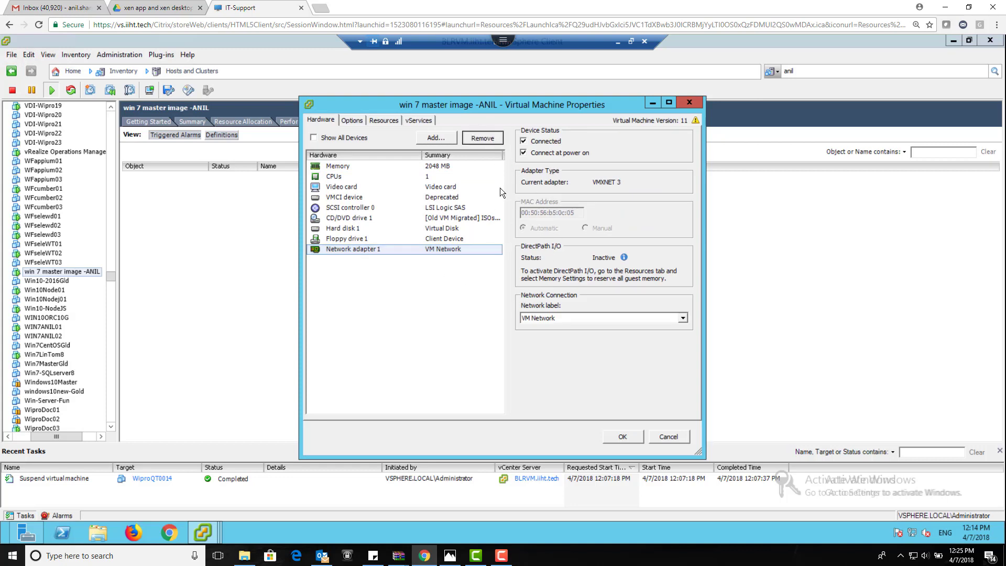
Add an E1000 Ethernet adapter on VM Network, connected at power on, to the VM and apply the hardware changes
click(450, 138)
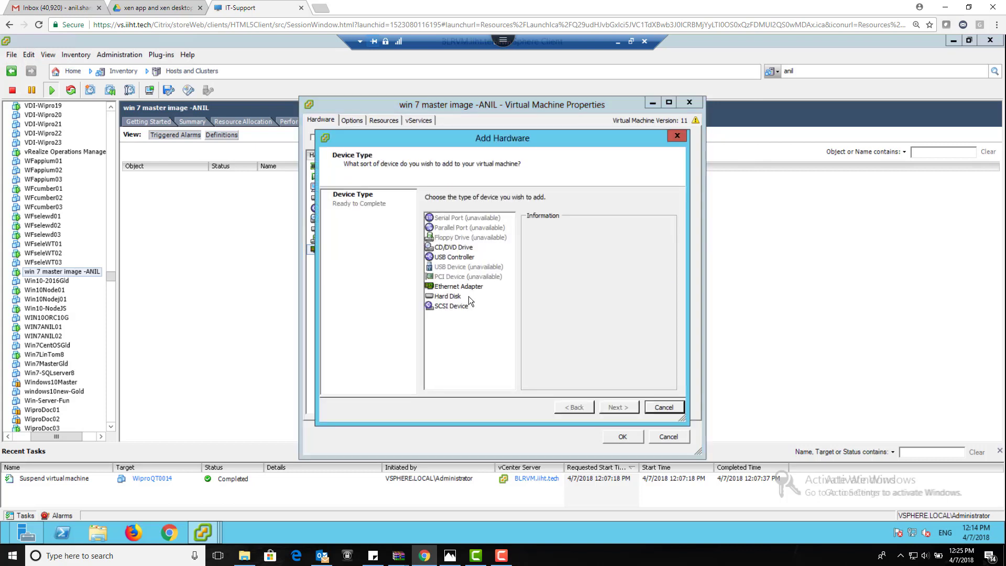
click(459, 286)
click(630, 407)
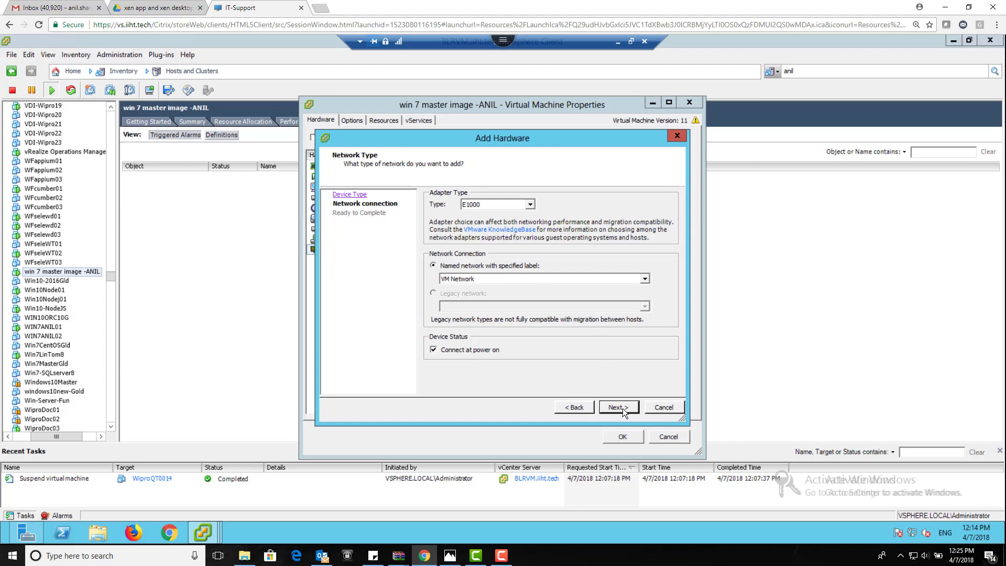
click(622, 407)
click(623, 407)
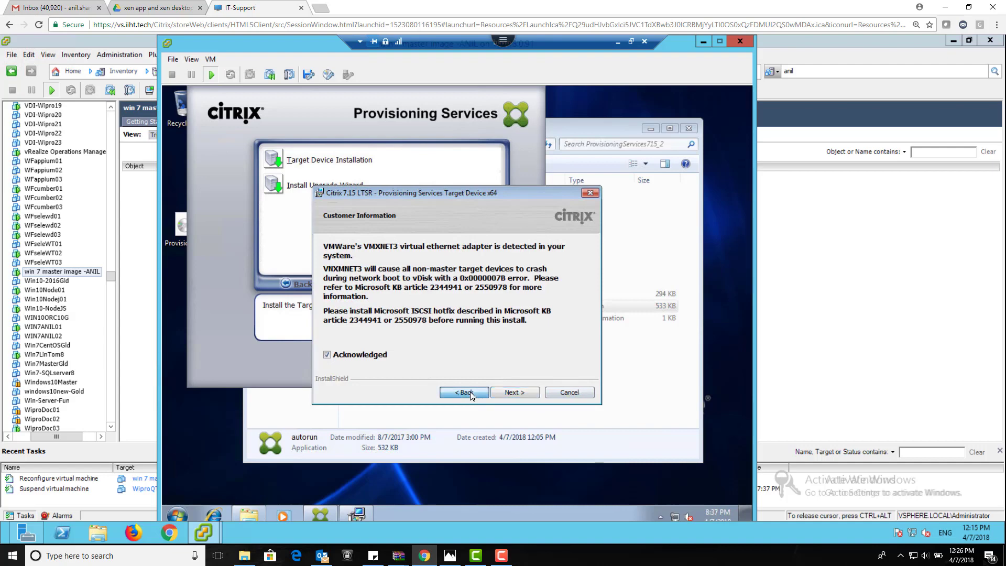
Try to refresh the installer's network adapter check by going back to the welcome page and forward again
click(465, 392)
click(502, 555)
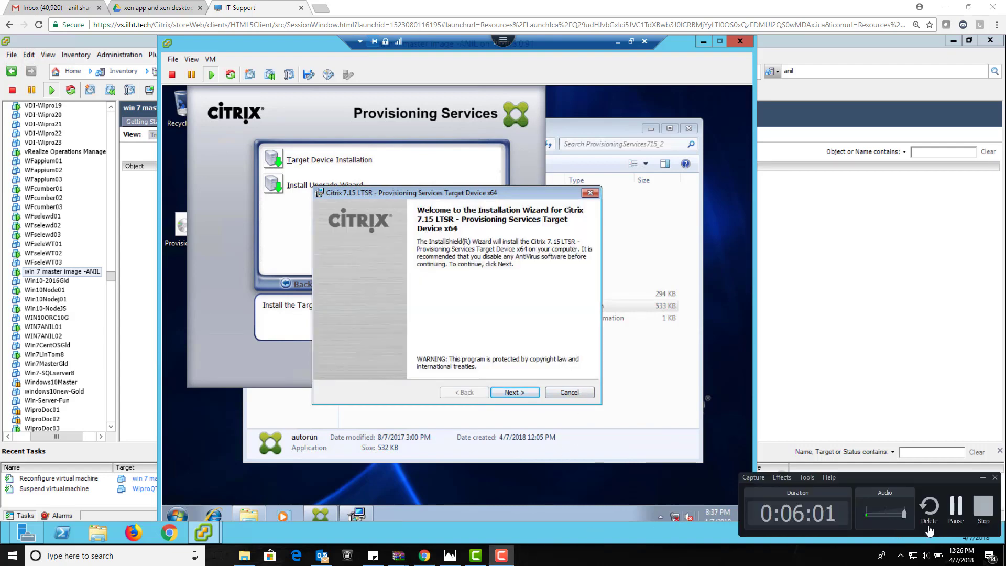
click(956, 506)
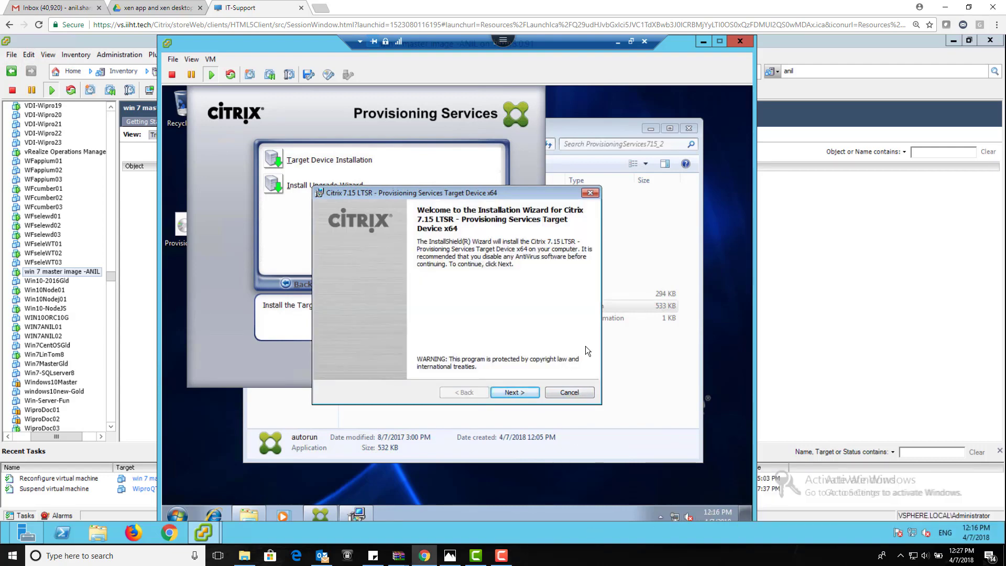
click(516, 393)
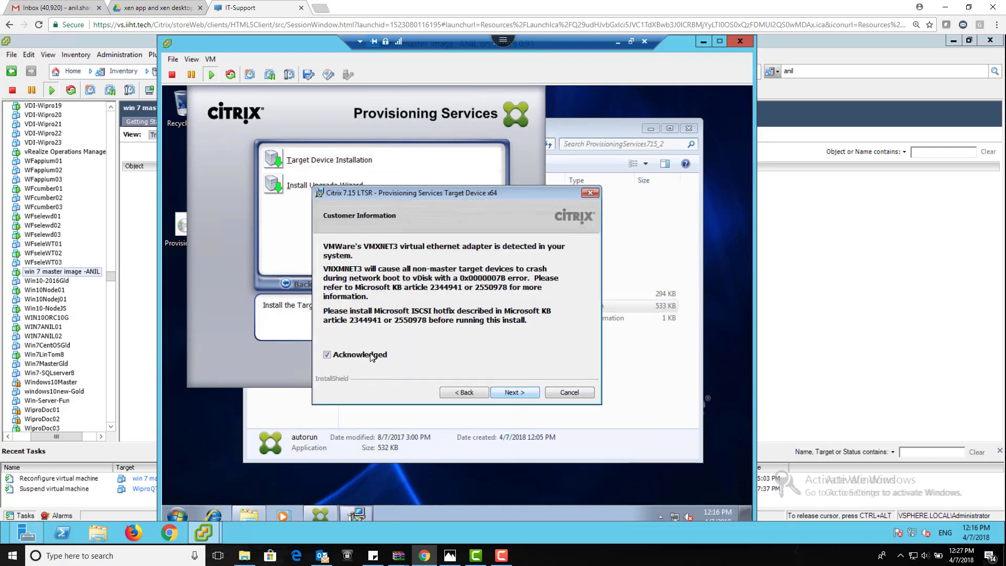
Accept the license agreement, keep the default customer information and destination folder, and start installing the Target Device x64 software
click(529, 394)
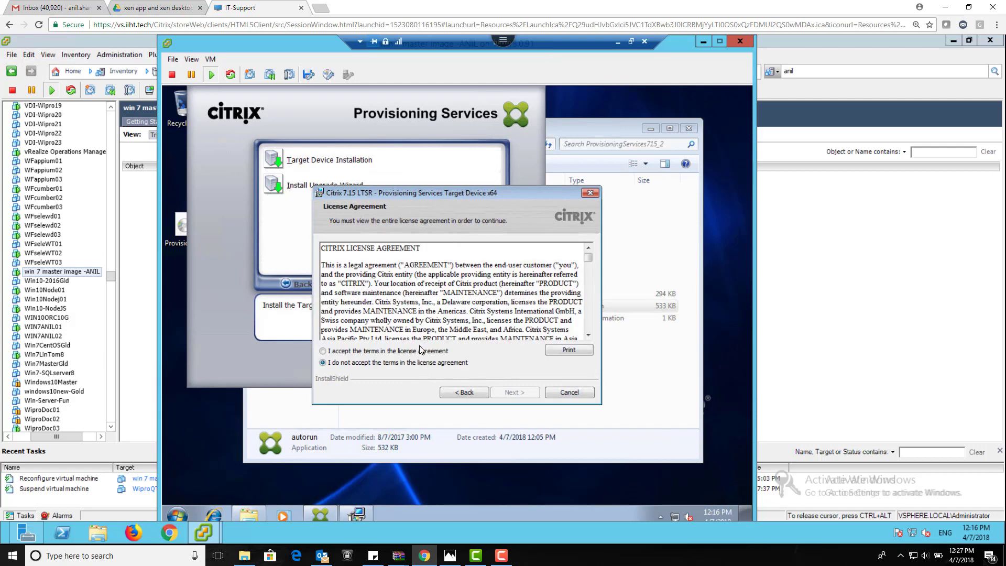
click(420, 352)
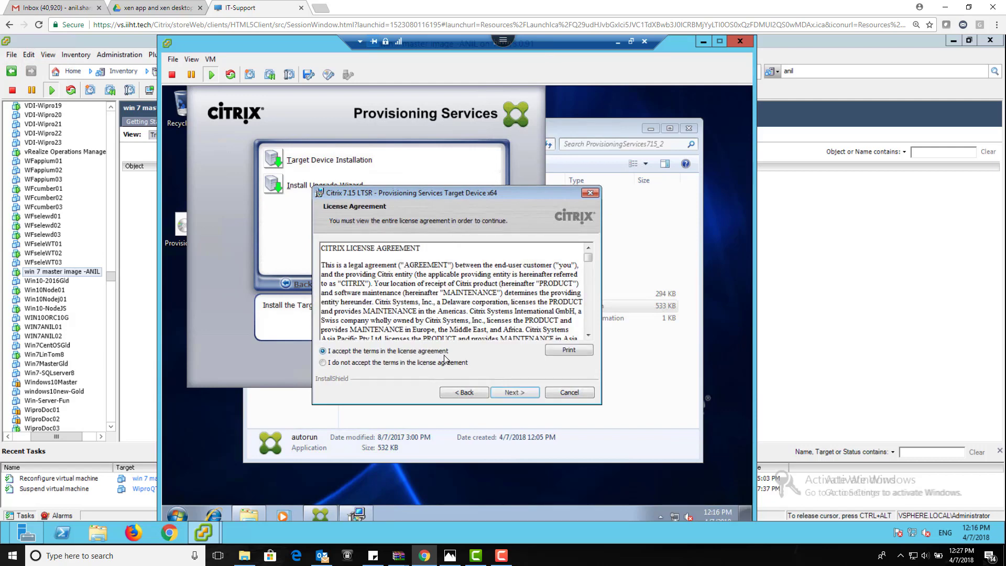
click(516, 394)
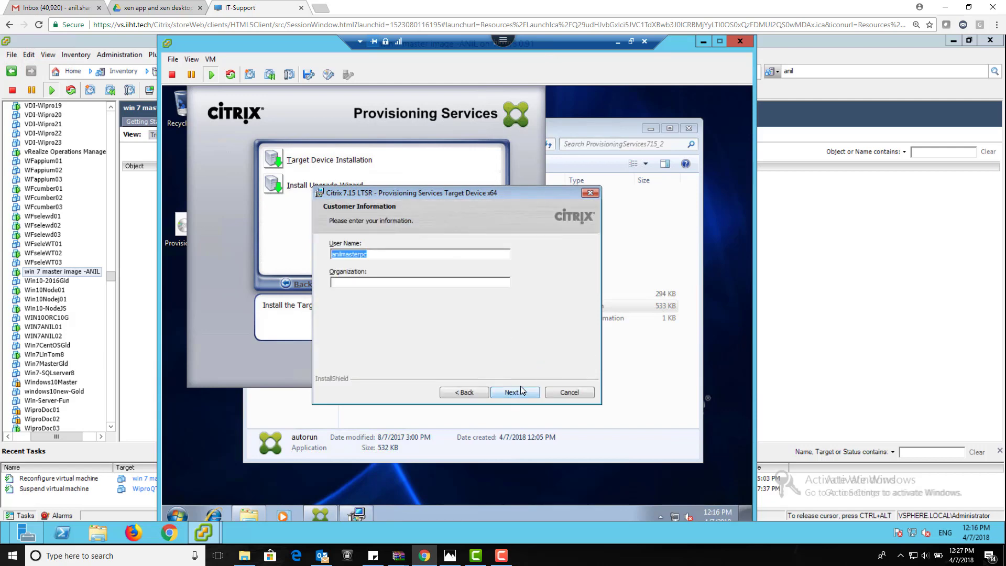
click(515, 393)
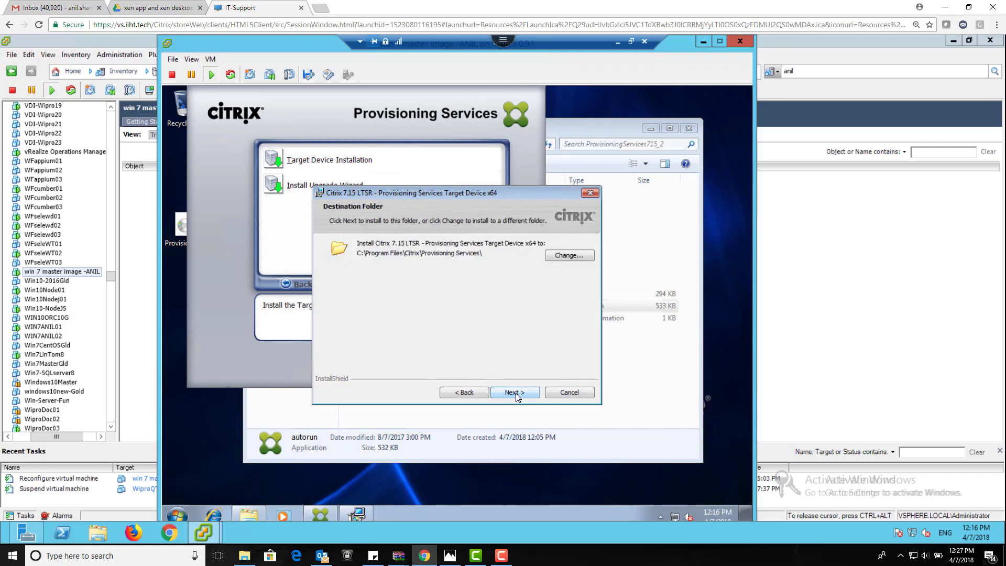
click(516, 393)
click(514, 392)
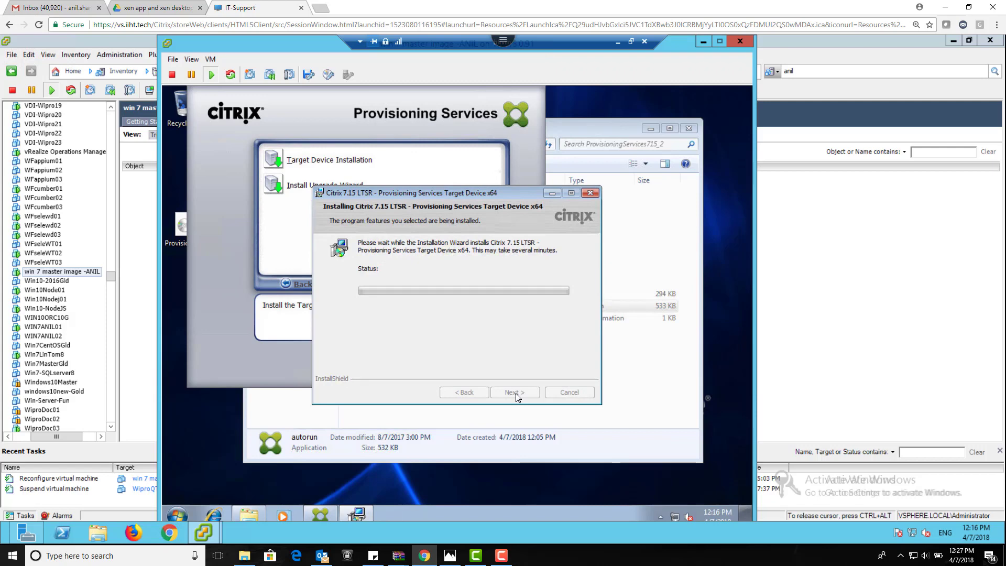
Finish the completed Target Device installation with Launch Imaging Wizard selected
click(502, 555)
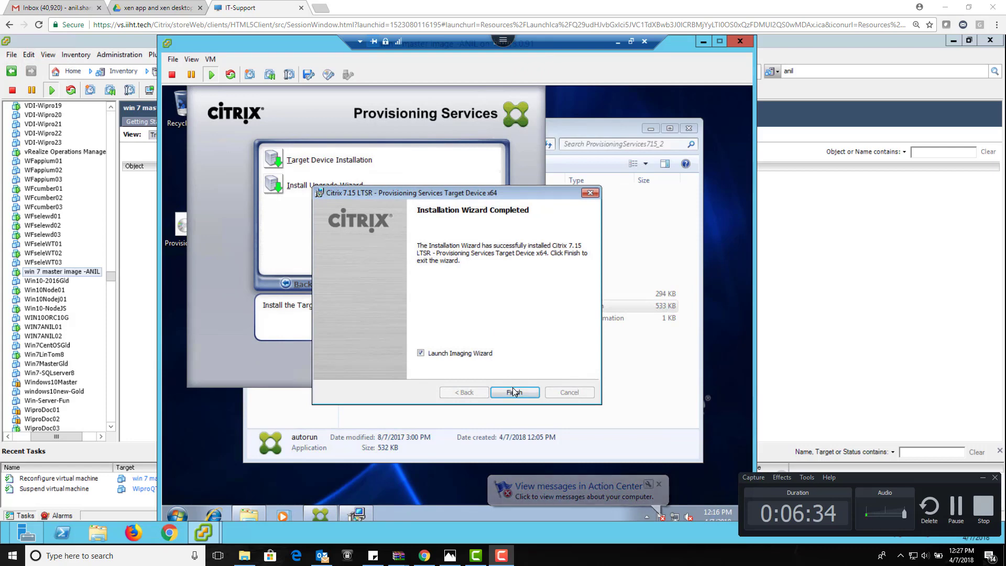
click(515, 393)
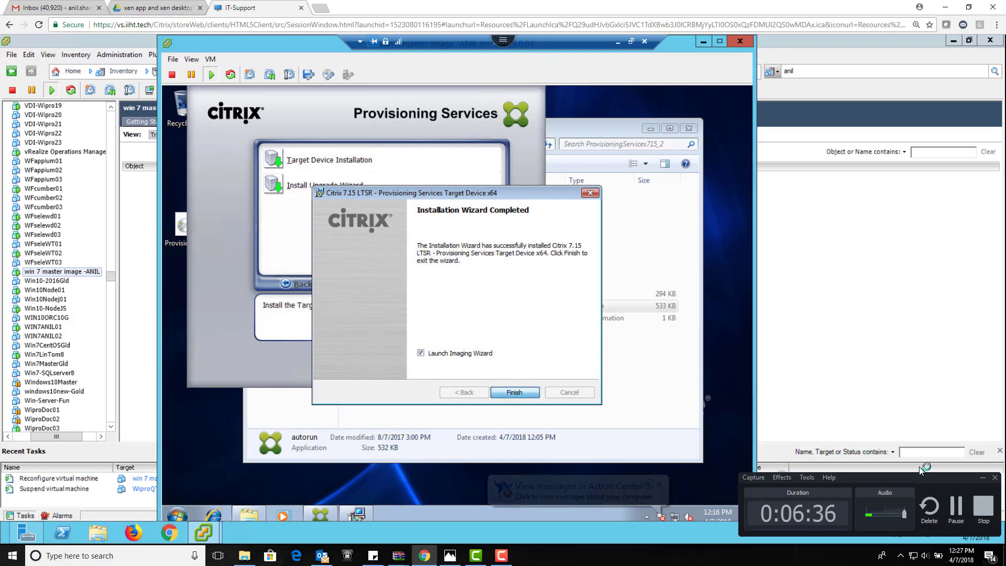
click(981, 481)
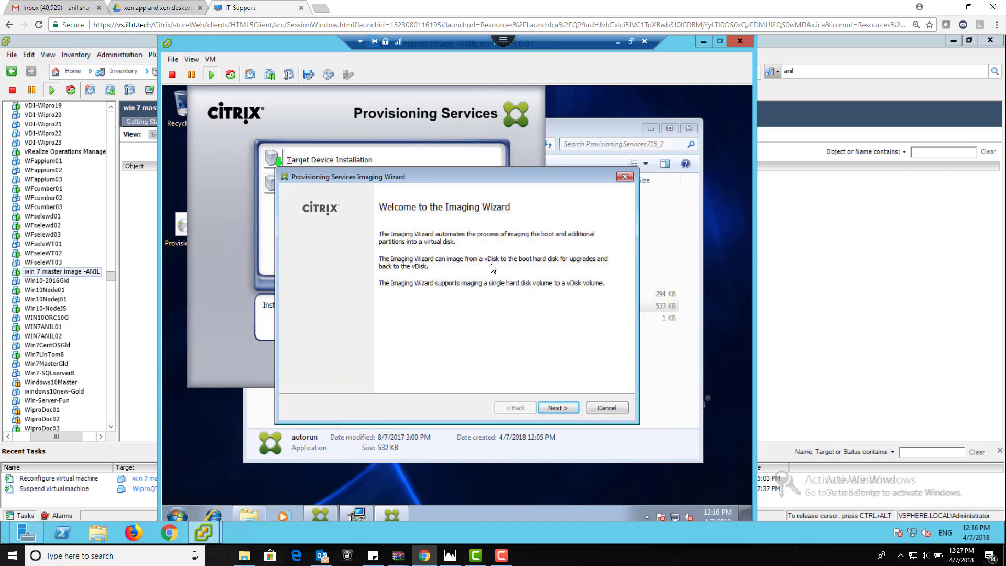
Connect the Imaging Wizard to the Provisioning Services server 172.18.2.165 on port 54321 using the current Windows credentials
click(557, 409)
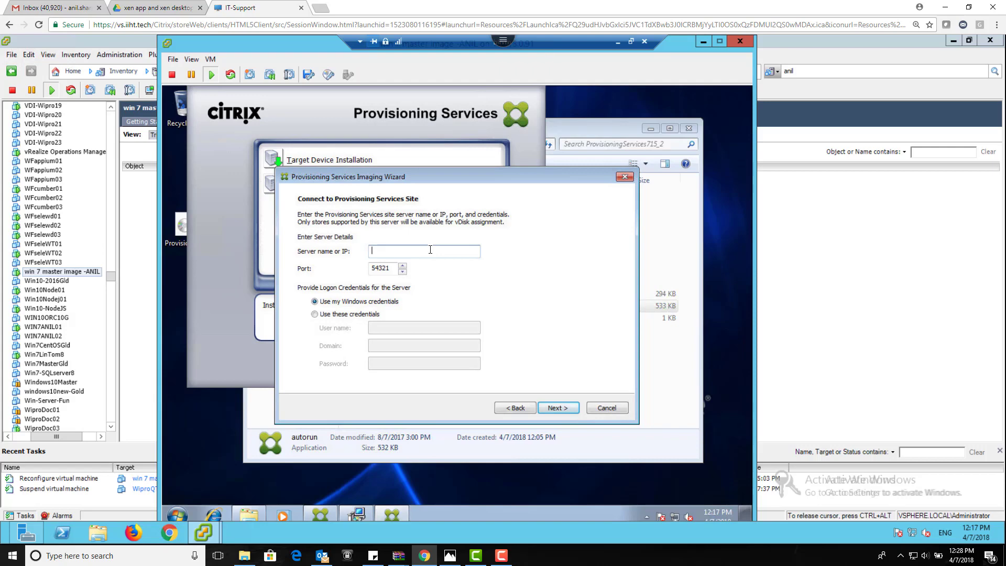
text(172.18.2.1)
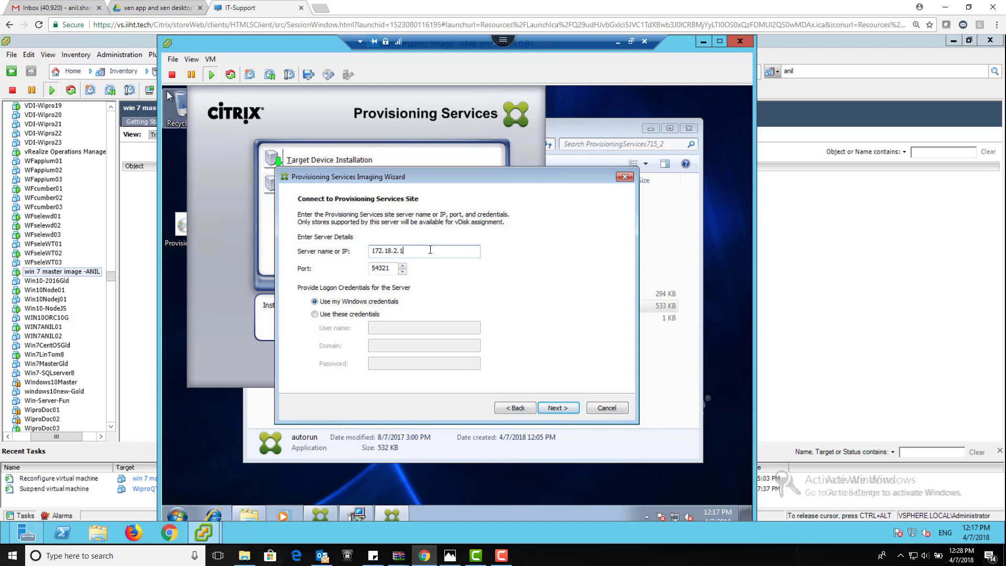
text(65)
click(558, 410)
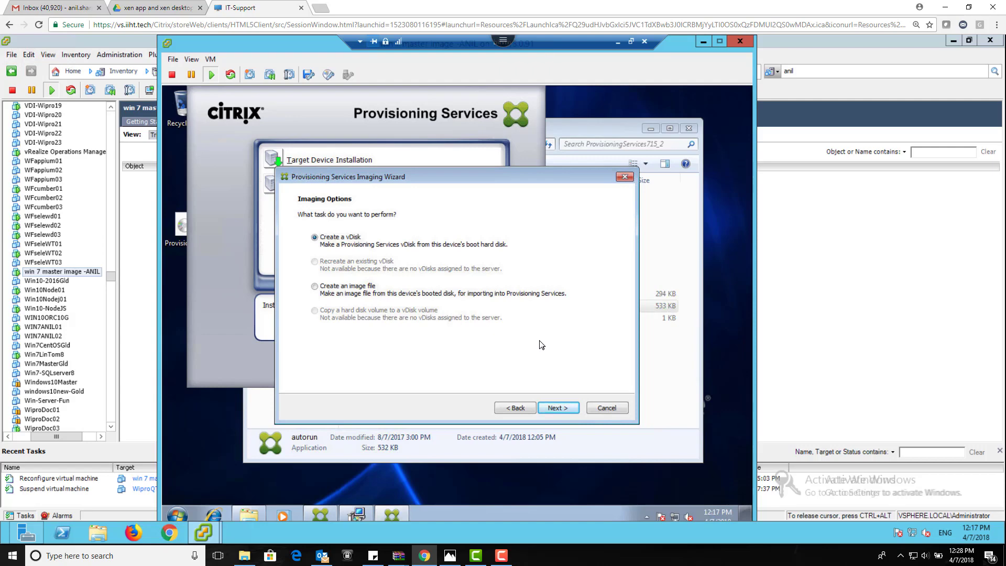
Choose Create a vDisk as the imaging task and continue to the target device settings
click(501, 555)
click(951, 508)
click(557, 412)
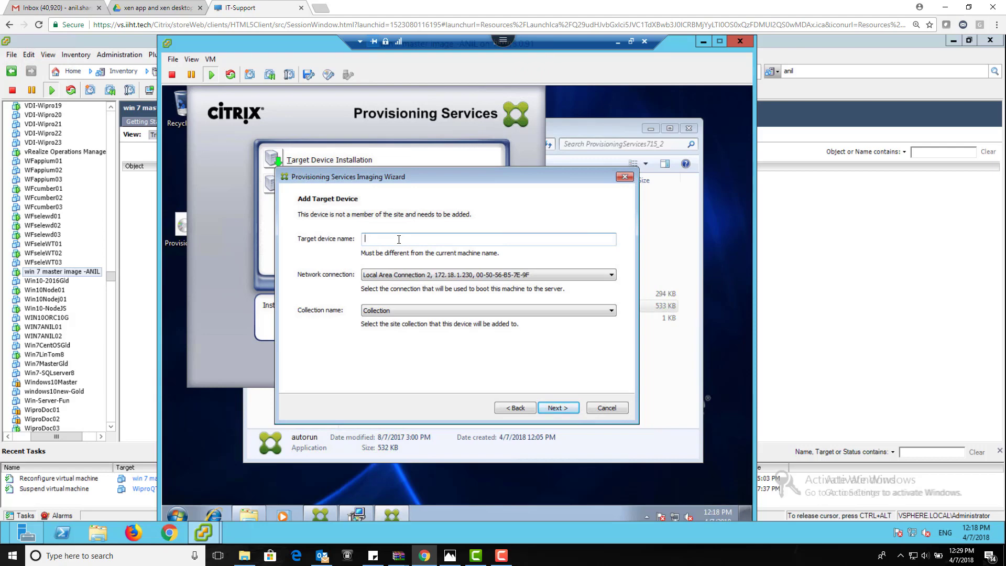
Add the target device under the owner's first name, using Local Area Connection 2 and the site collection named Collection
text(anil)
click(580, 278)
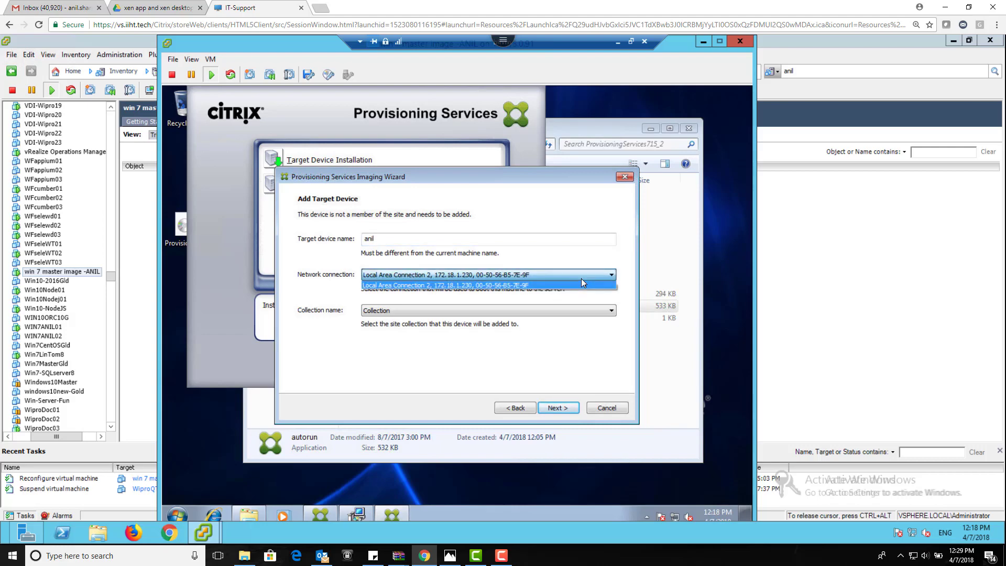
click(573, 309)
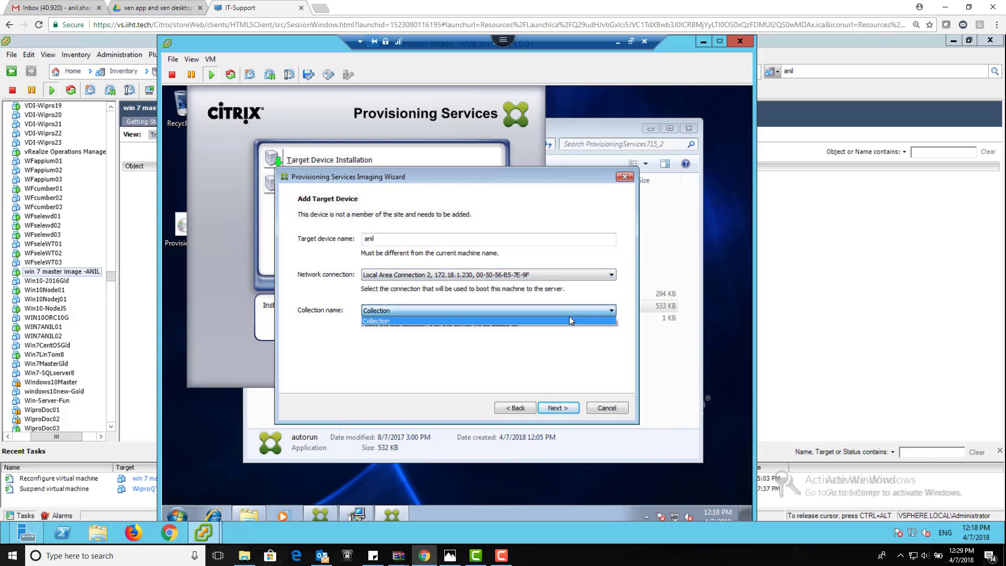
click(549, 321)
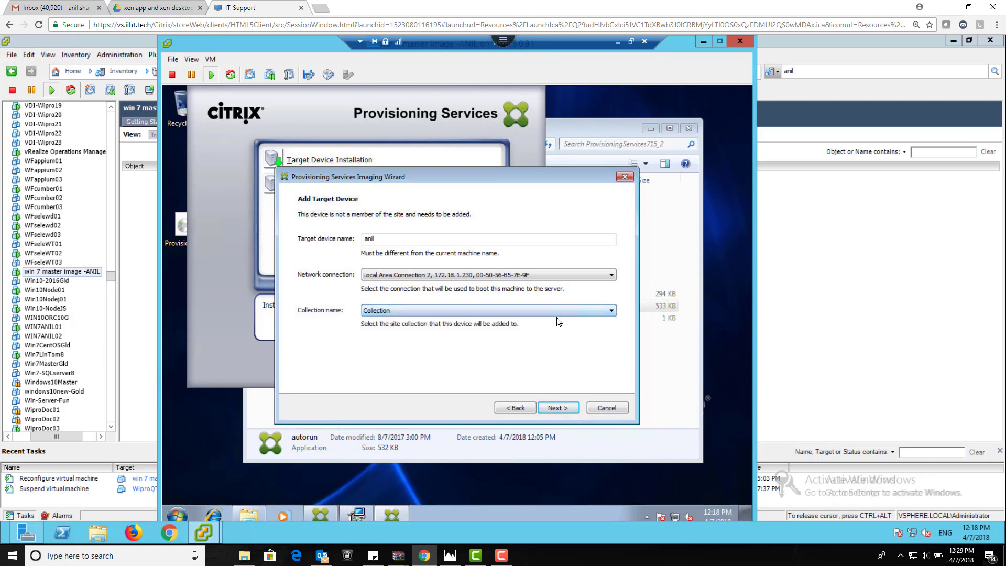
click(554, 409)
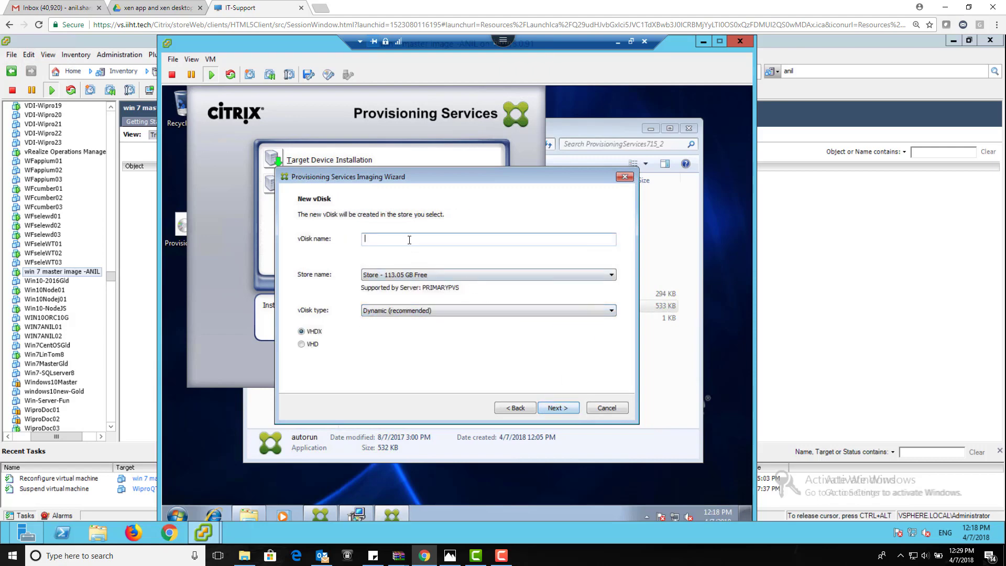
Define the new vDisk with the owner's first name as its name, in Store, as a Dynamic VHDX disk
text(anil)
click(433, 274)
click(433, 274)
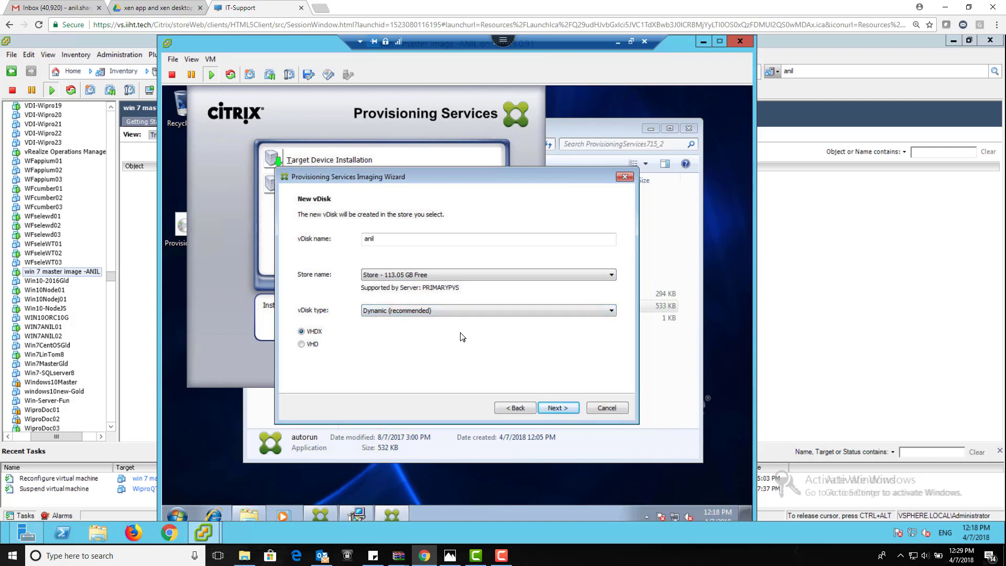
click(473, 311)
click(472, 311)
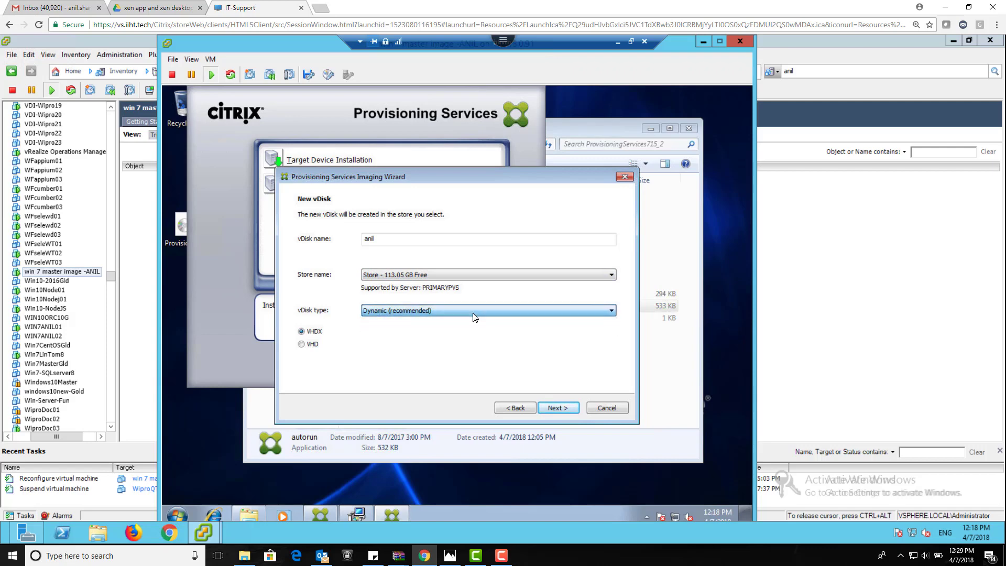
click(473, 312)
click(473, 313)
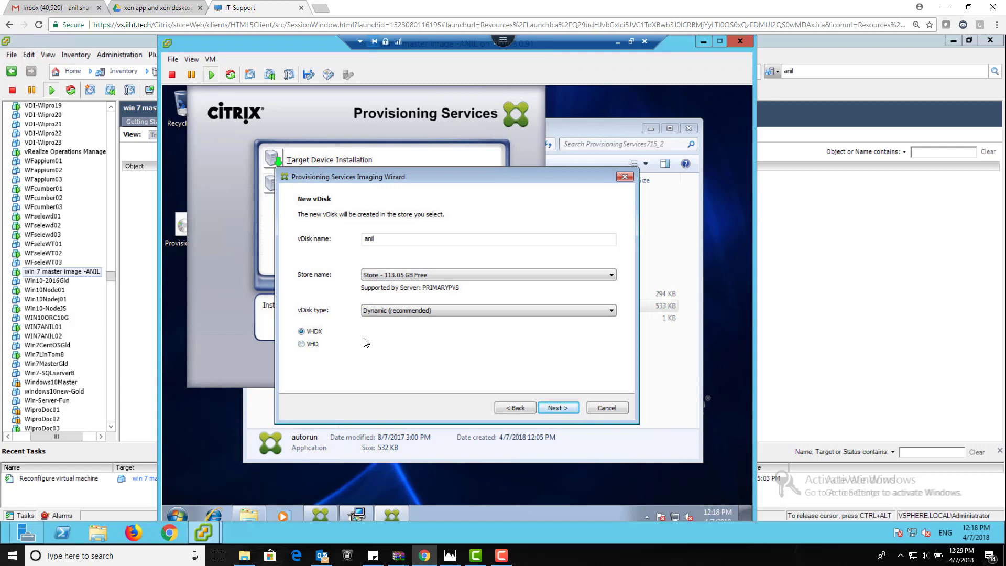
click(559, 406)
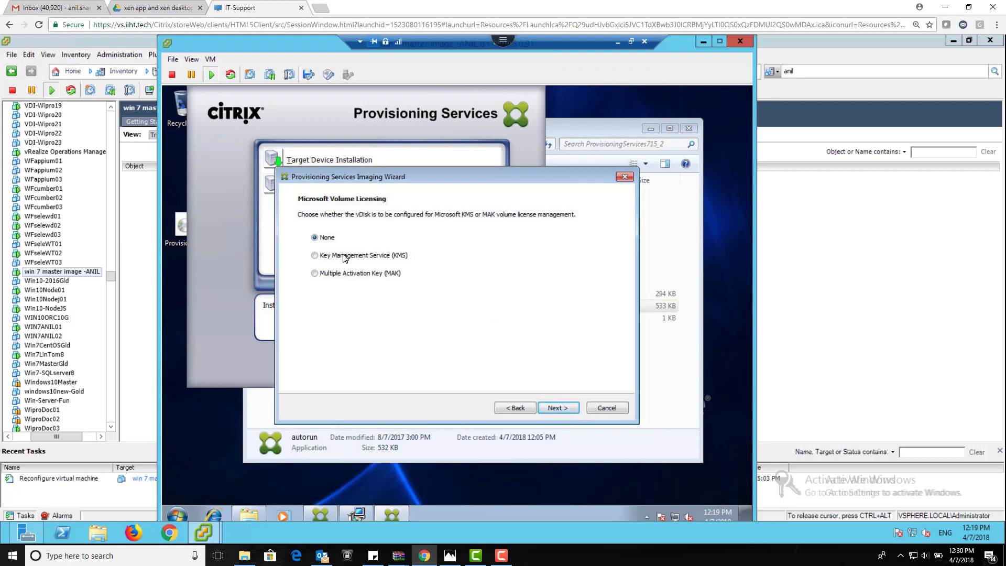
Create the vDisk with no Microsoft volume licensing, imaging the entire boot disk and without optimizing the hard disk again
click(557, 408)
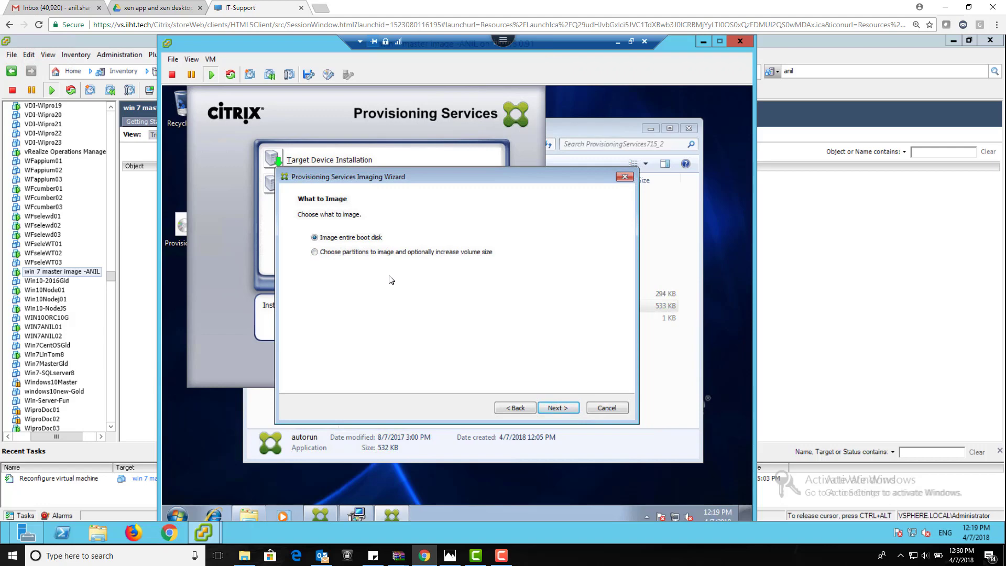
click(554, 409)
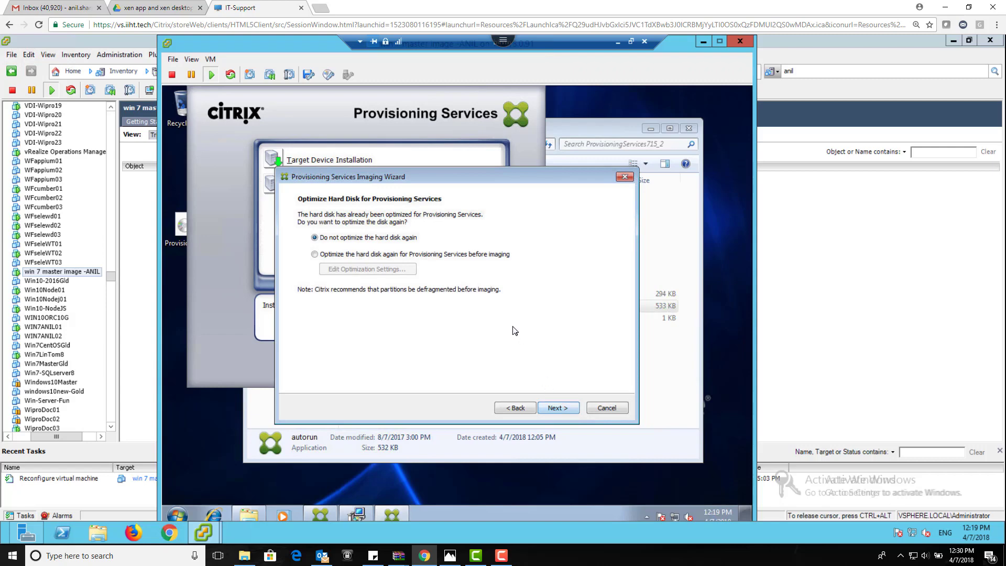
click(570, 407)
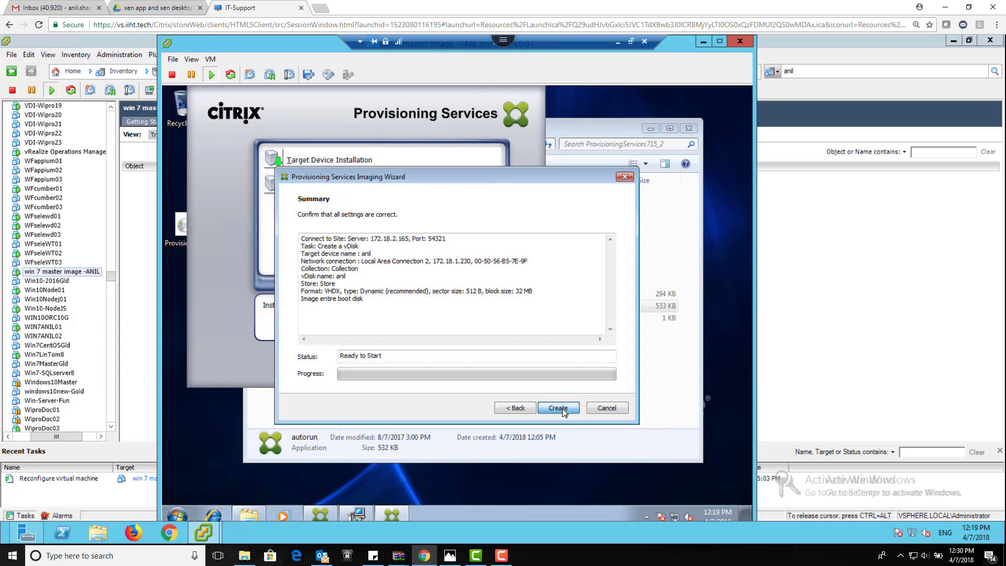
click(562, 407)
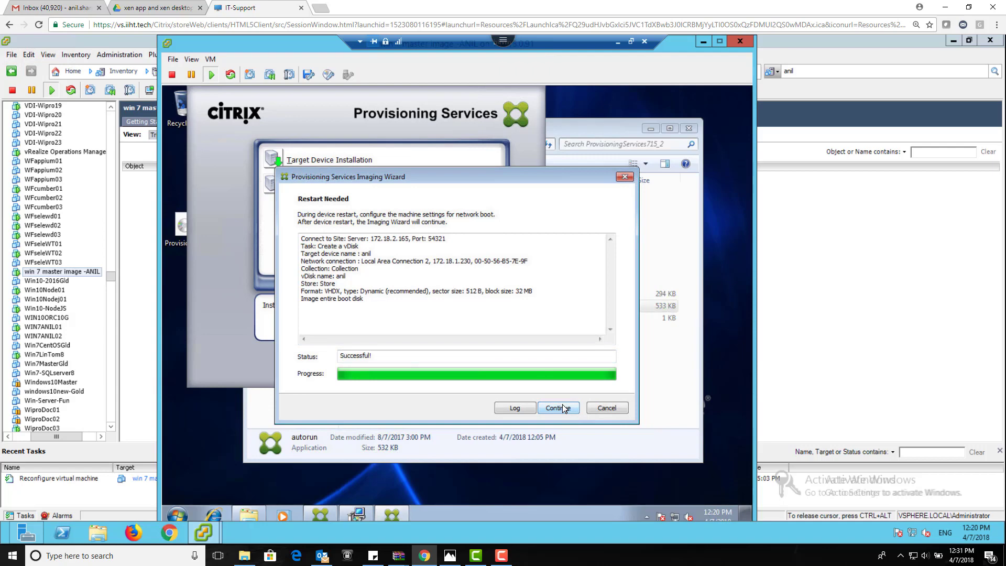
Examine the master image VM's hardware, boot options and resource settings, and close its properties without changing anything
click(210, 61)
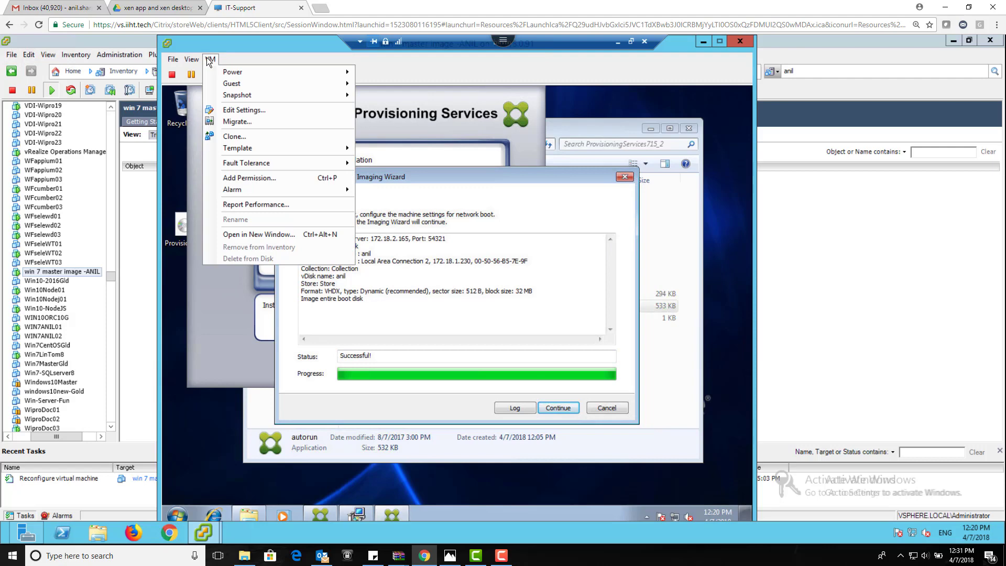
click(228, 106)
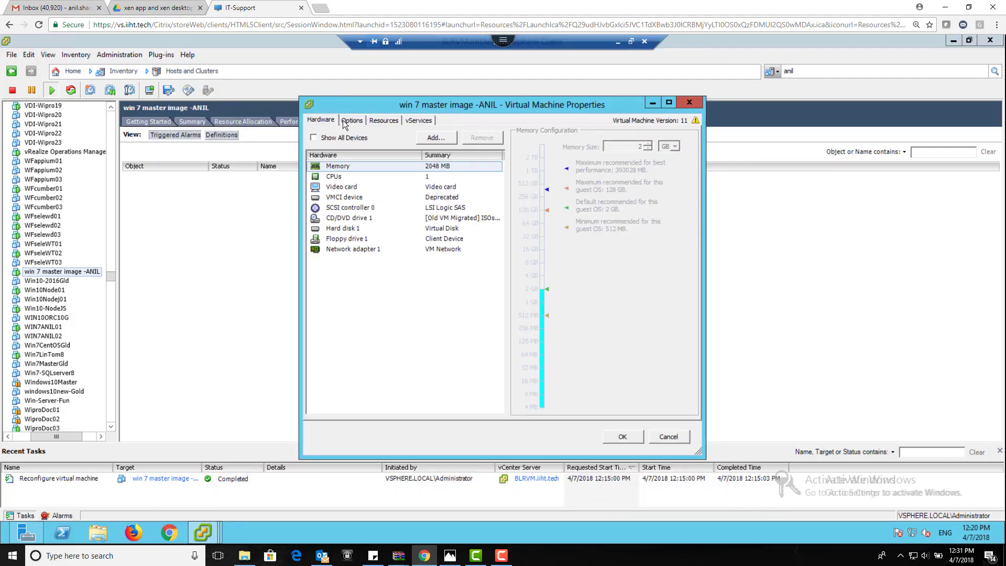
click(349, 122)
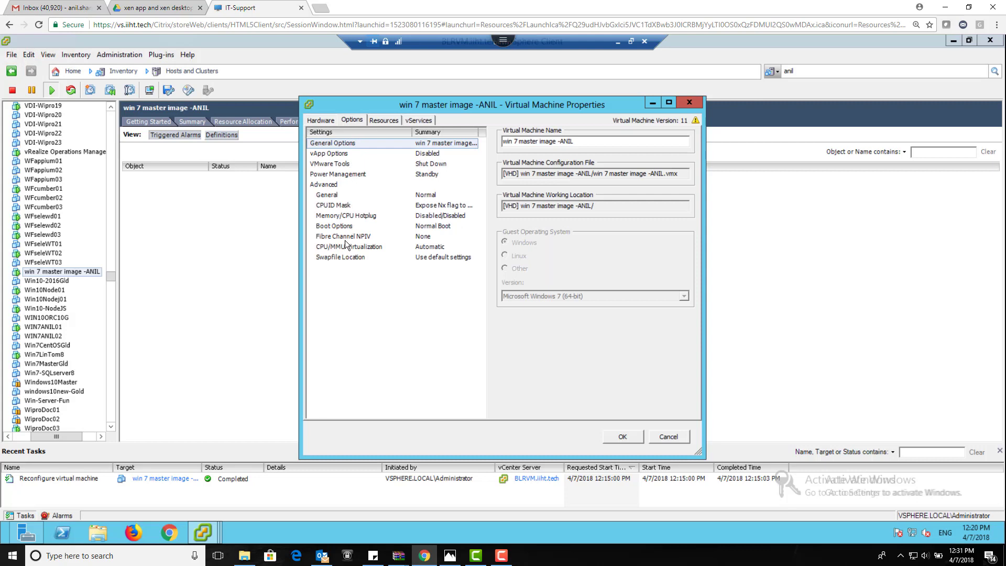
click(346, 227)
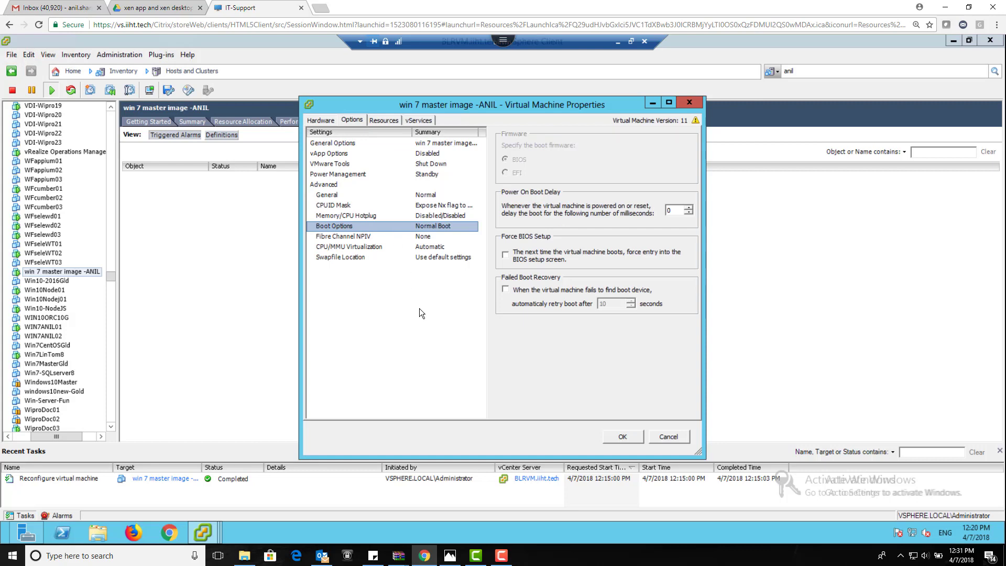
click(377, 120)
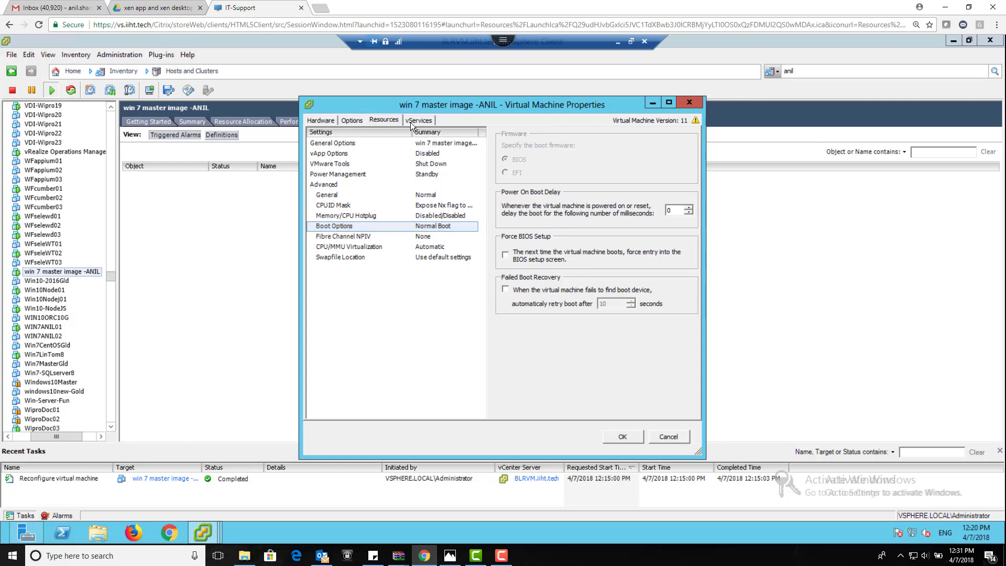
click(418, 120)
click(387, 121)
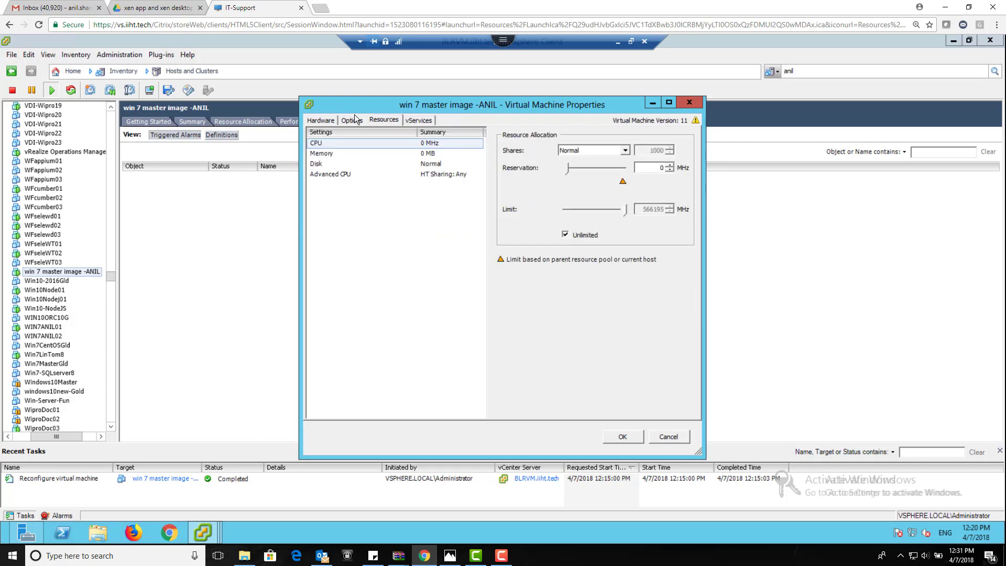
click(352, 120)
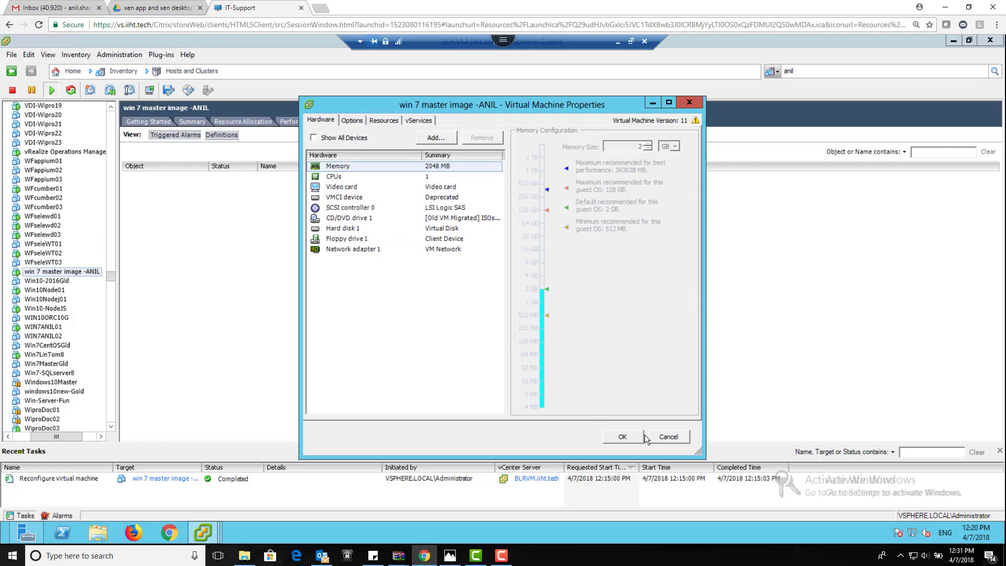
click(660, 437)
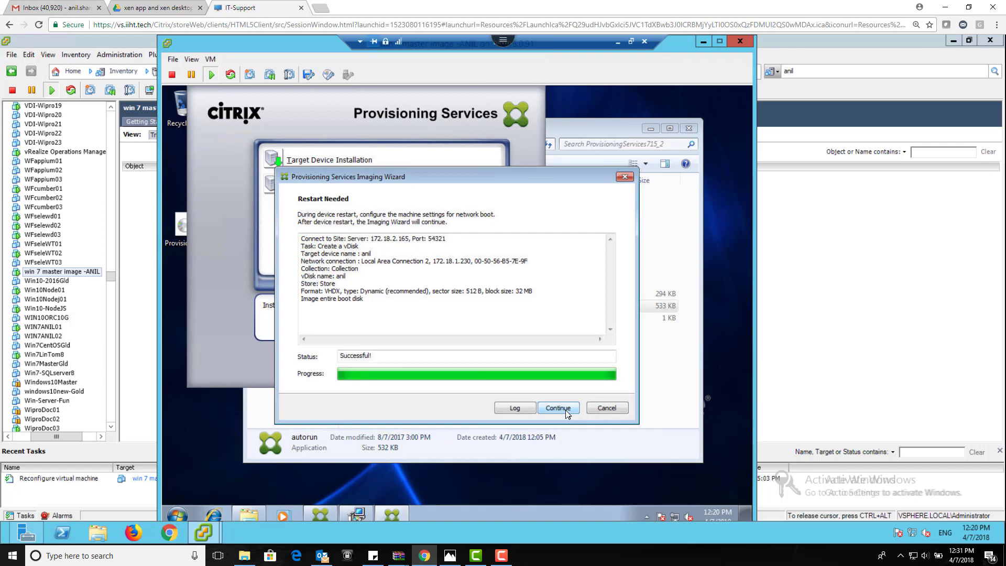
Continue the Imaging Wizard by rebooting the device, and force the restart despite the programs still open
click(566, 412)
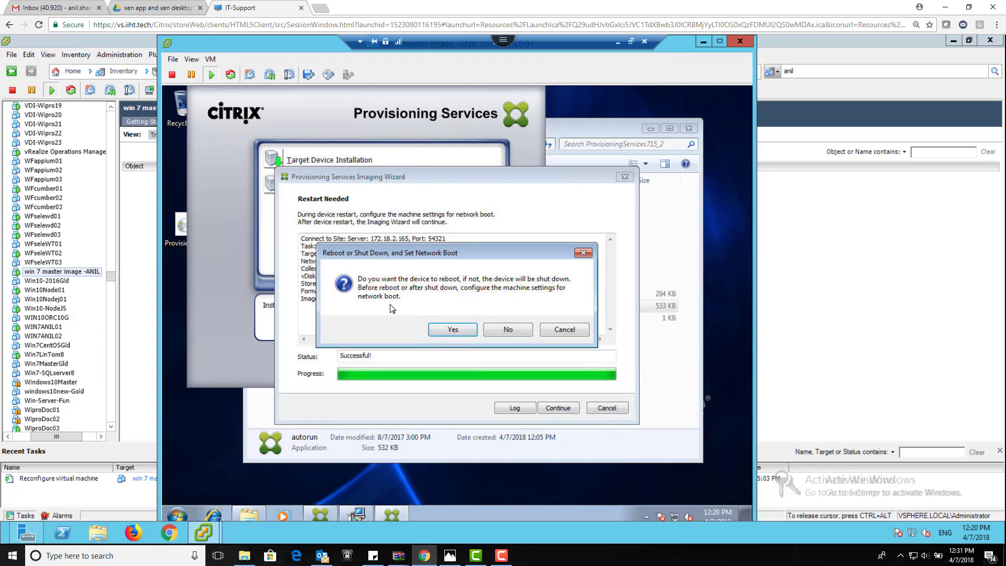
click(445, 329)
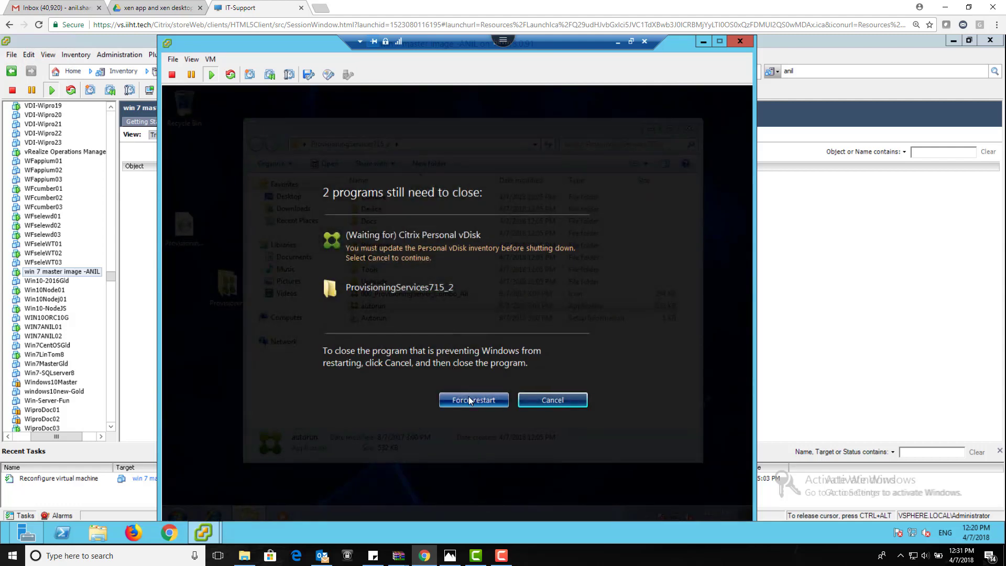
click(470, 400)
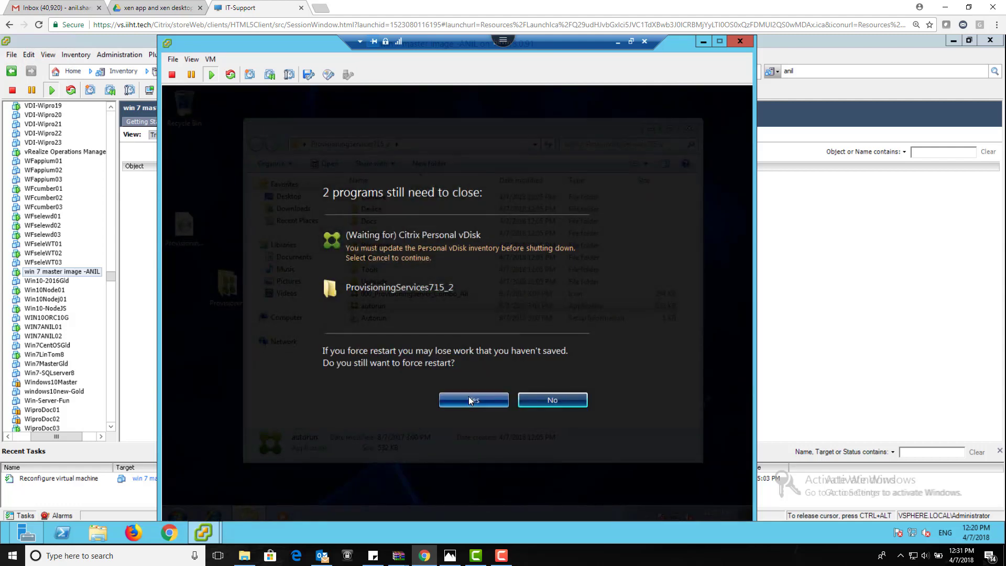
click(470, 399)
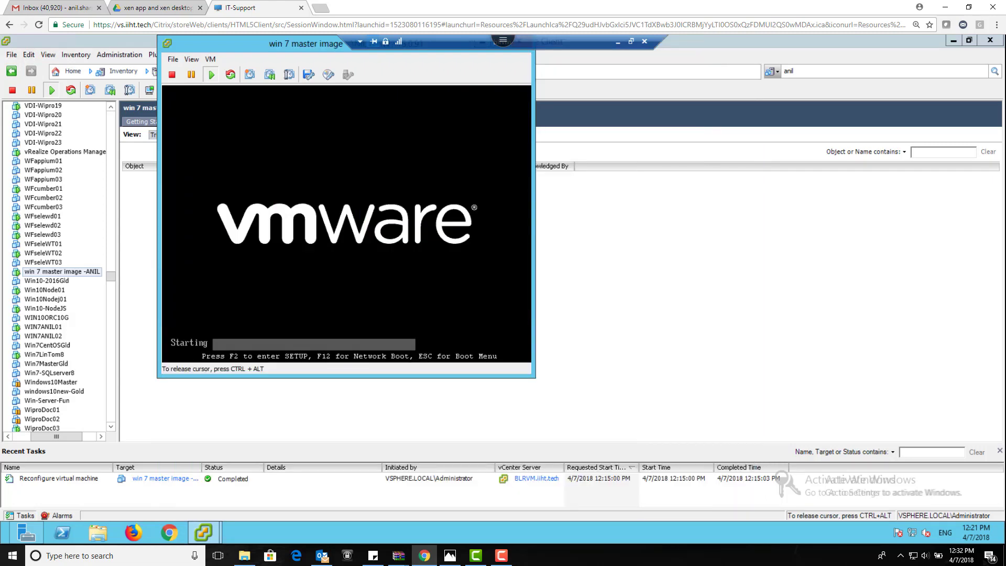
Enter the VM's BIOS setup, move Network boot from Intel E1000 to first in the boot order, and save and exit
key(F2)
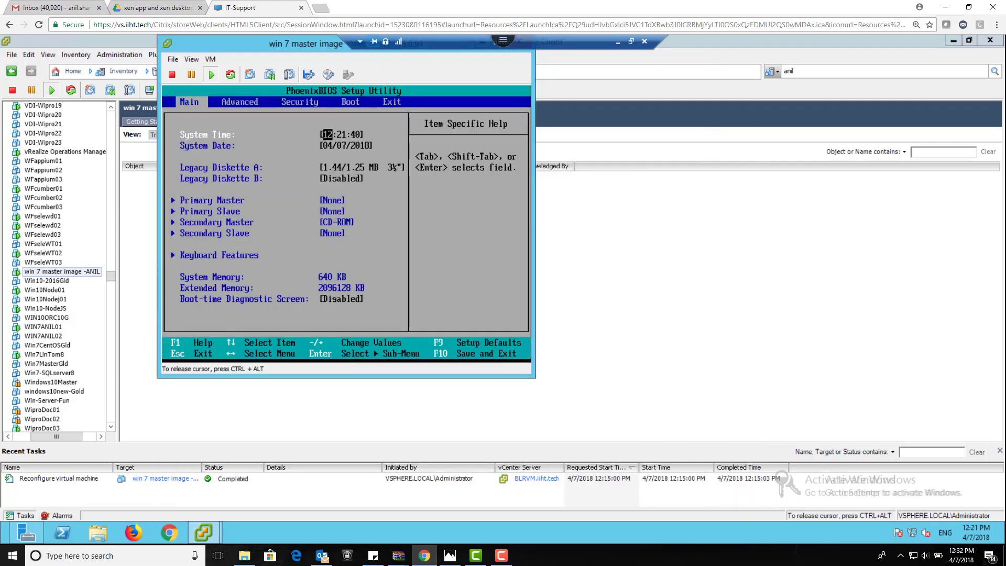
key(Right)
key(Right)
key(Right)
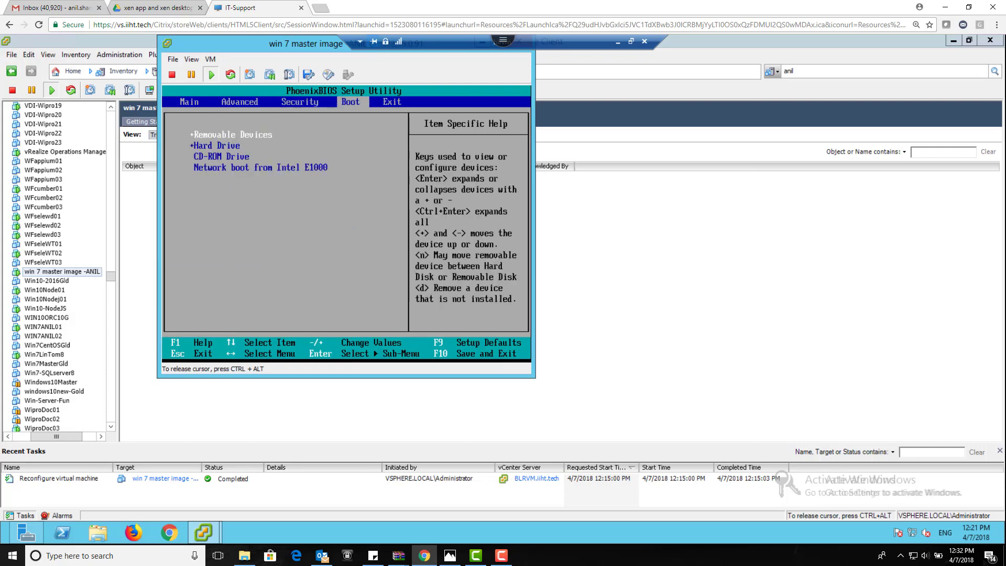
key(Down)
key(Down)
key(Down)
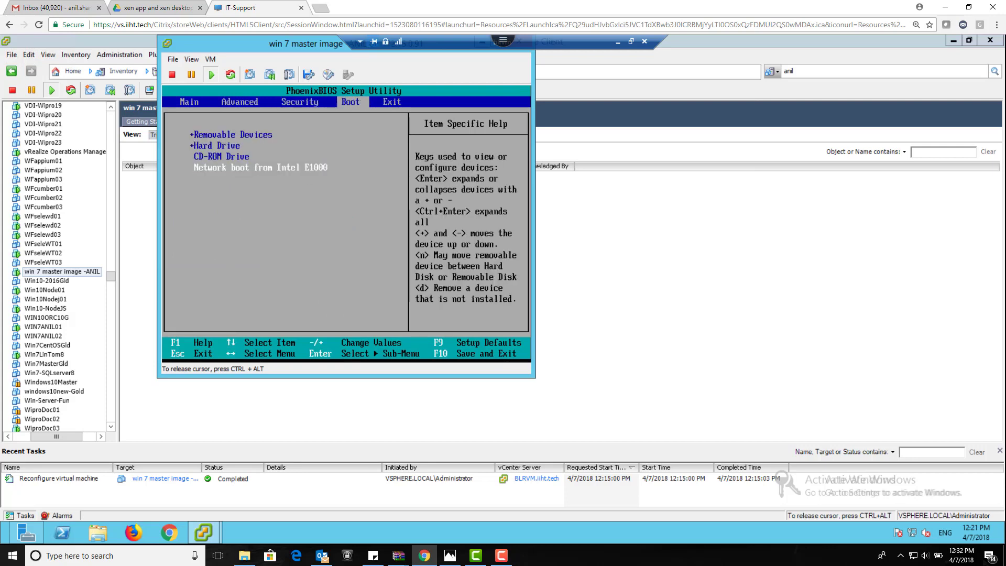
key(plus)
key(plus)
key(plus)
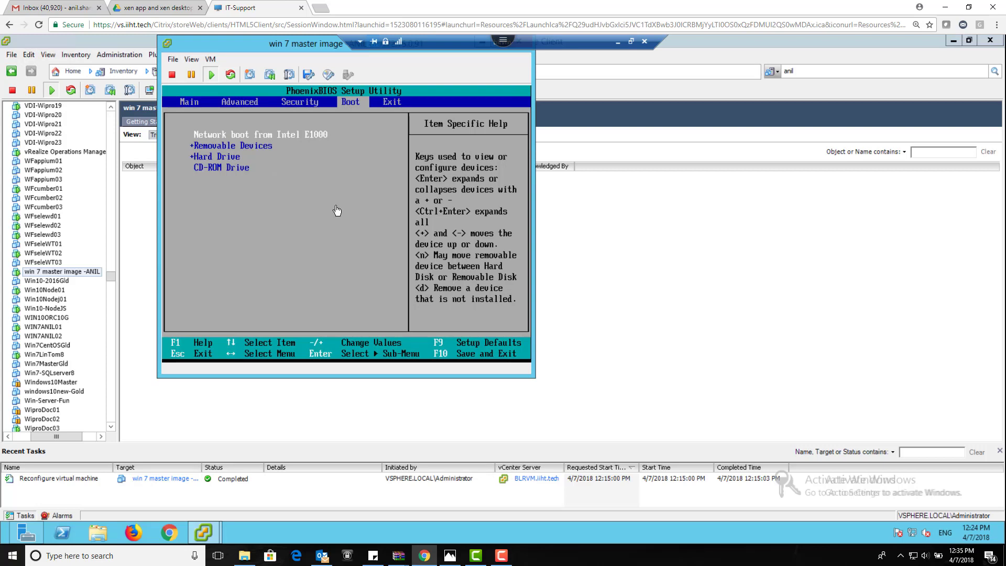
click(337, 210)
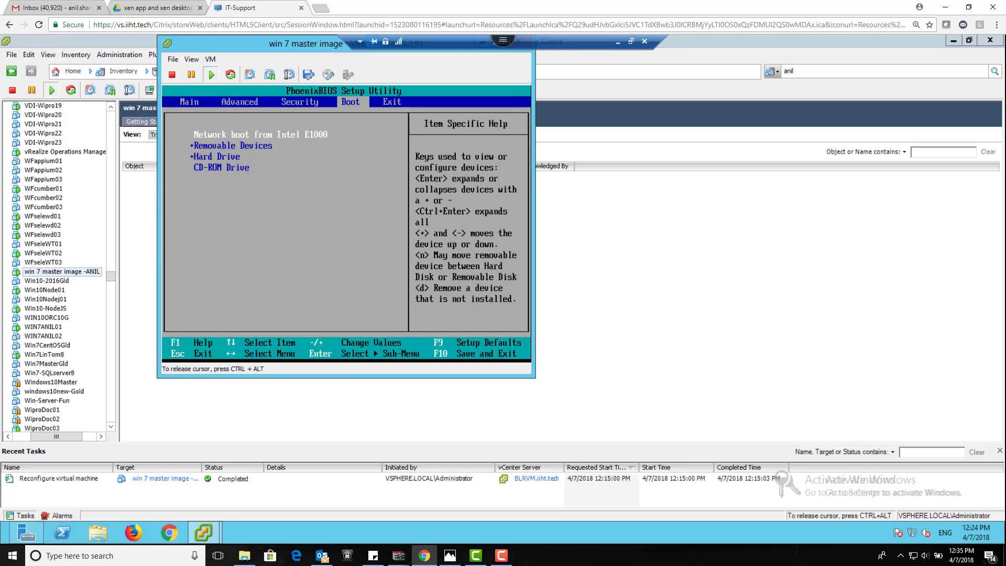
key(F10)
key(Return)
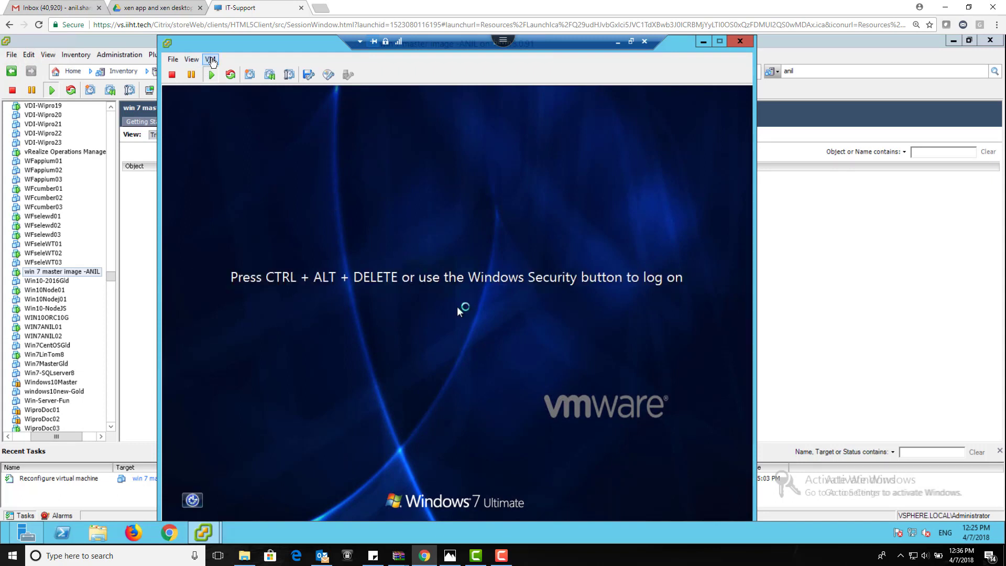
Send Ctrl+Alt+Del to the restarted VM and log on to the iiht\administrator account with its password
click(211, 60)
mouse_move(255, 84)
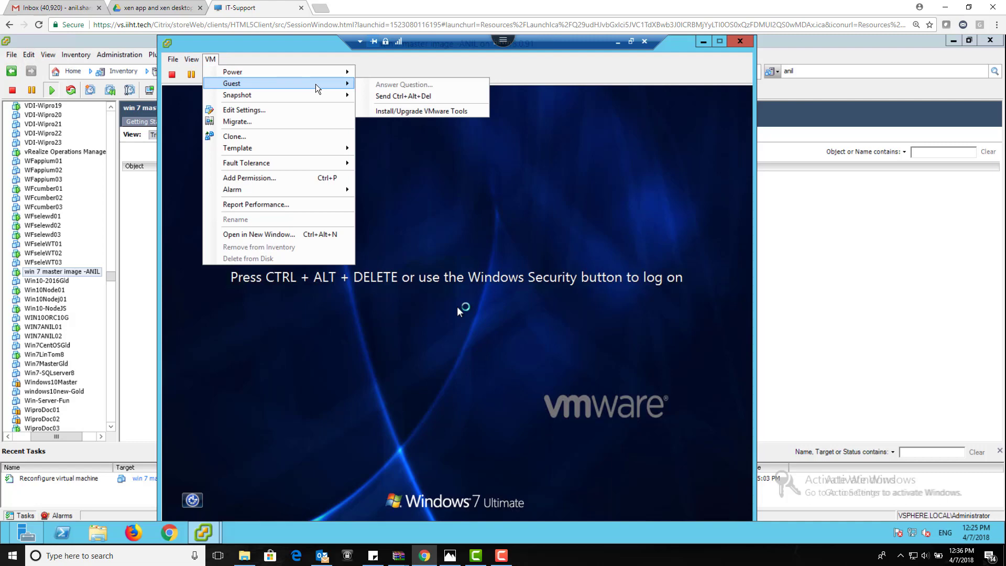
click(375, 97)
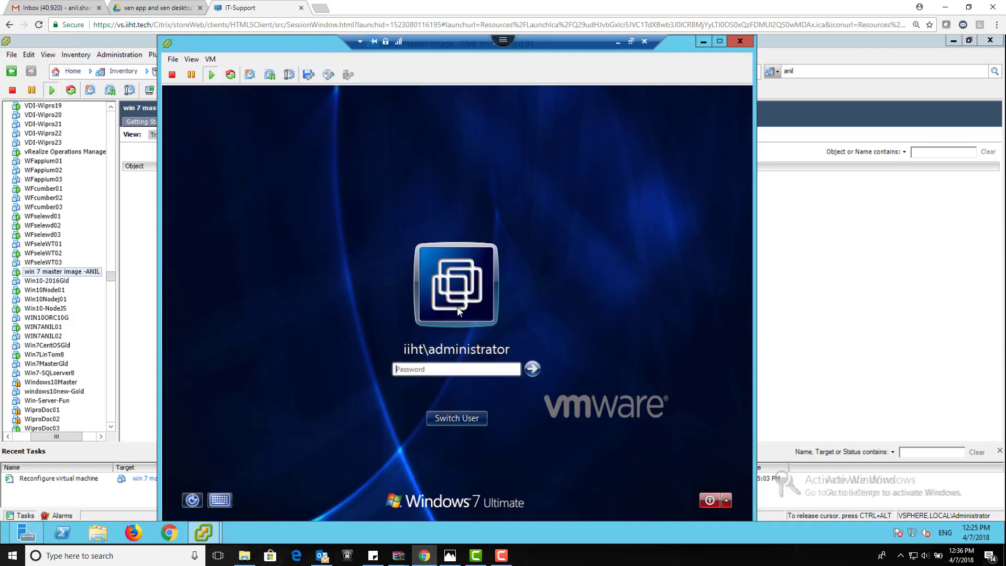
click(459, 371)
text(•••••••)
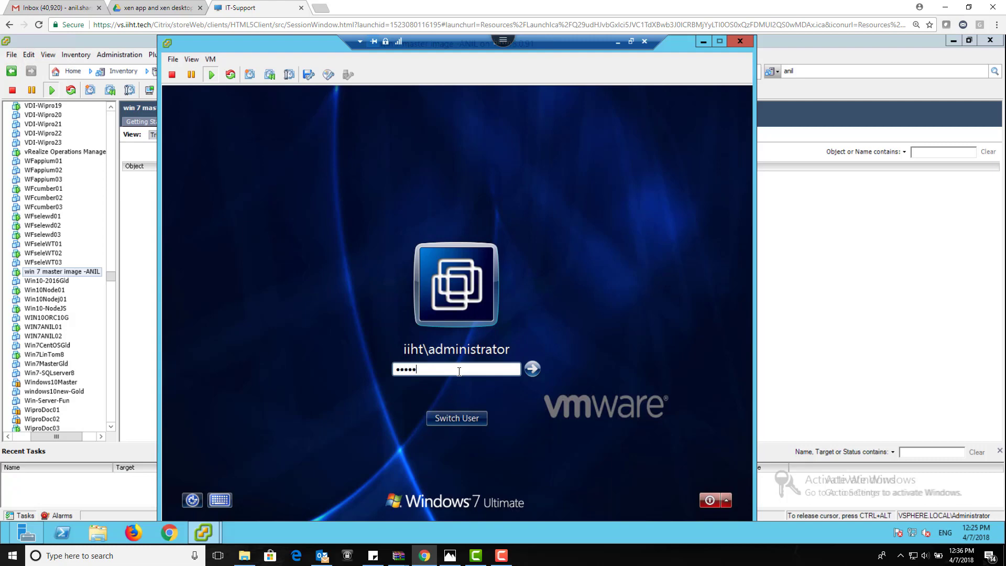
text(••••)
key(Return)
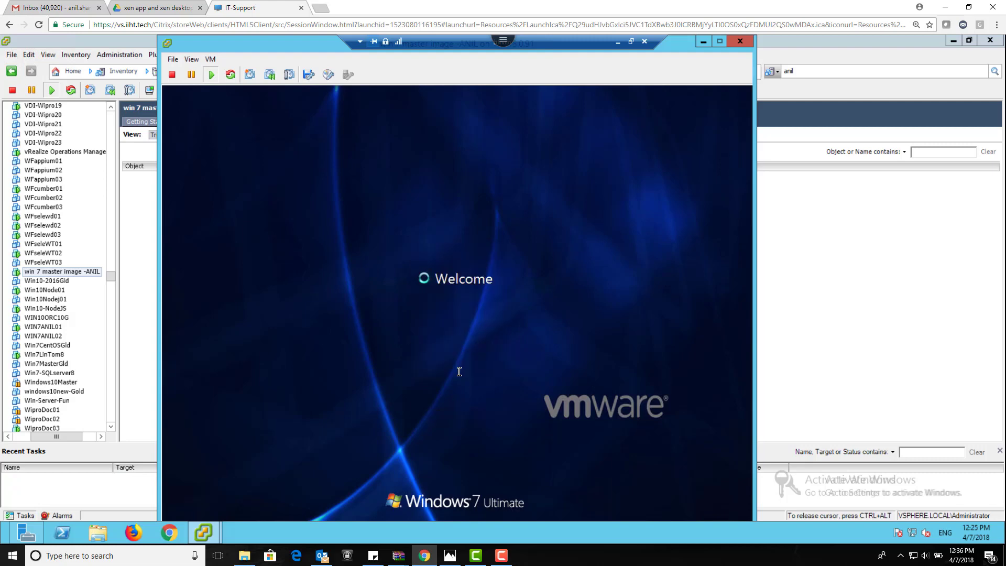
click(502, 556)
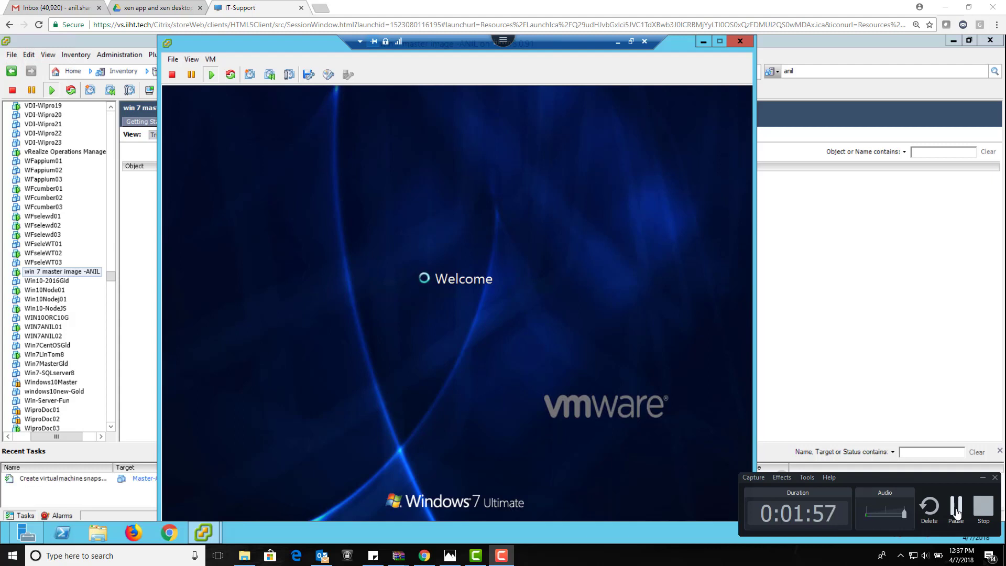
click(956, 508)
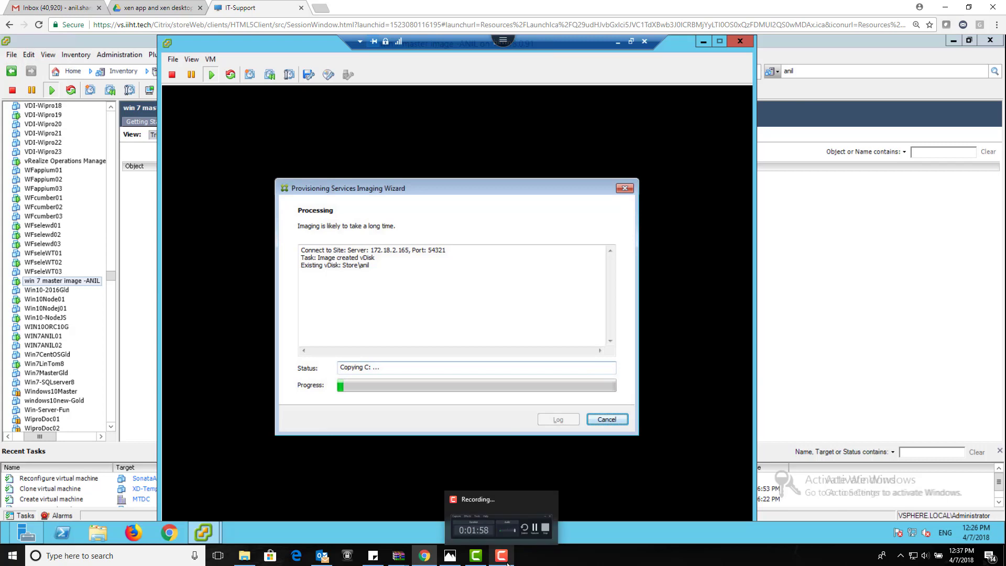
click(507, 563)
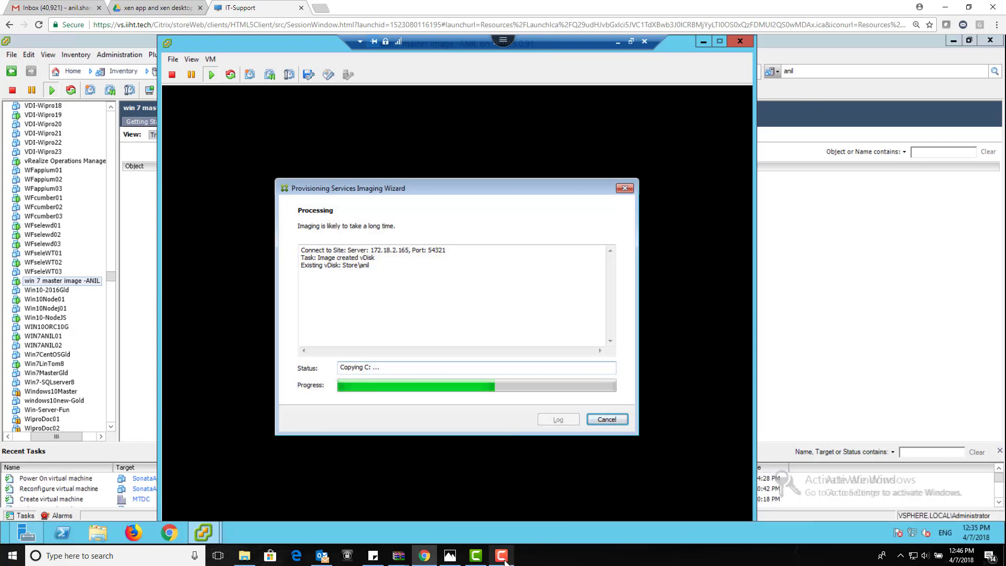
click(501, 557)
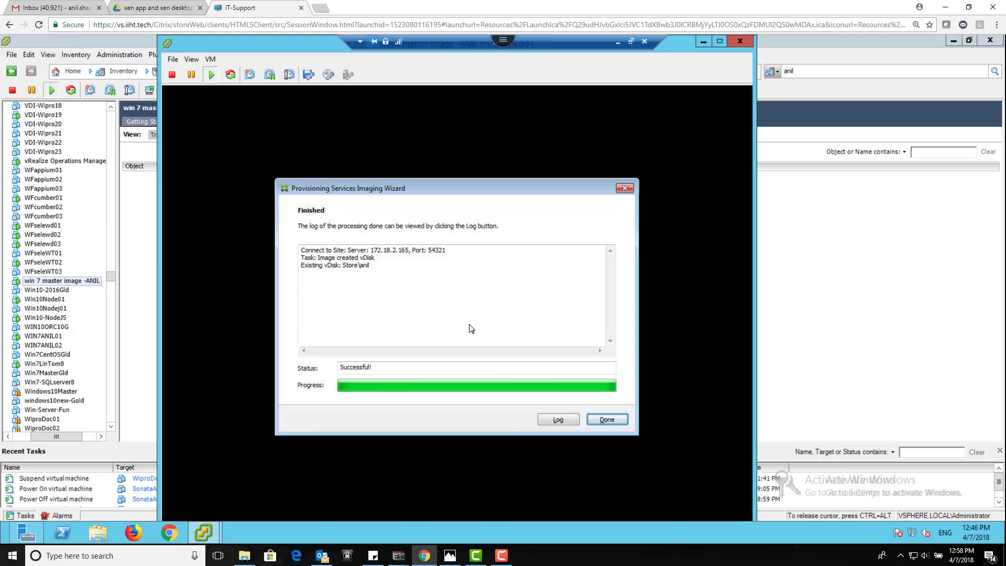
Close the Provisioning Services Imaging Wizard once the boot disk has been copied to the vDisk
click(470, 328)
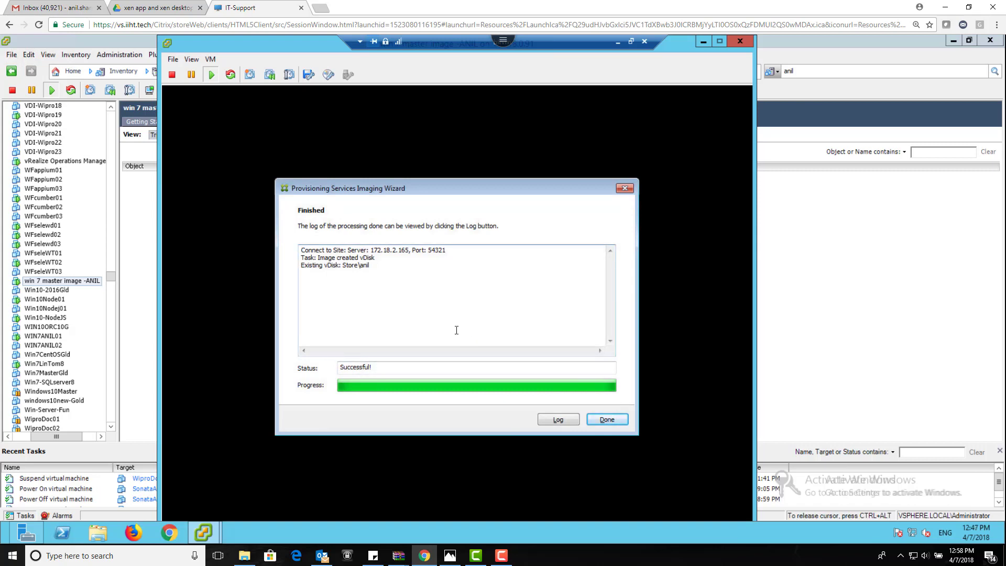
click(618, 421)
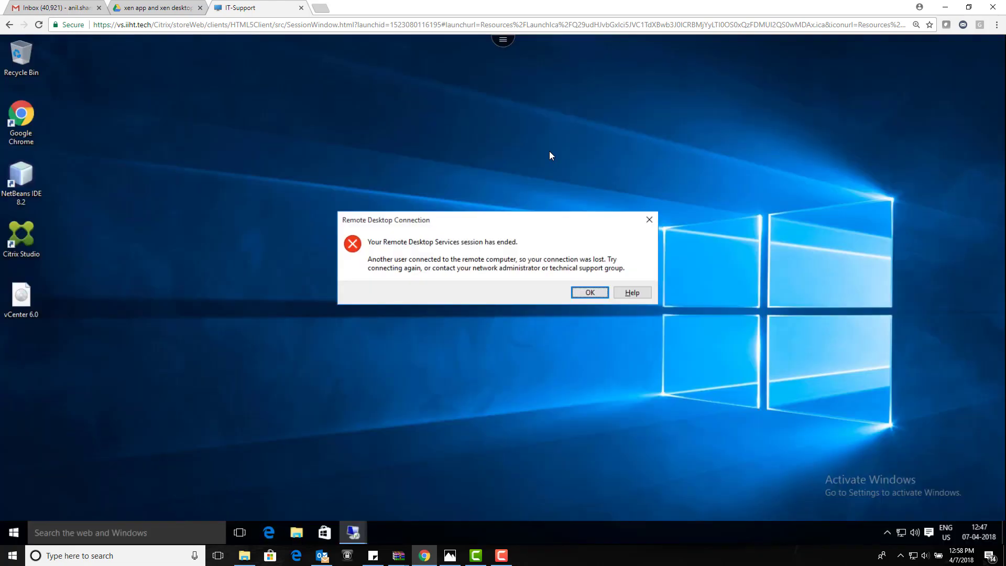
Dismiss the ended Remote Desktop connection and switch to the 172.18.2.165 remote session with the Provisioning Services Console
click(591, 293)
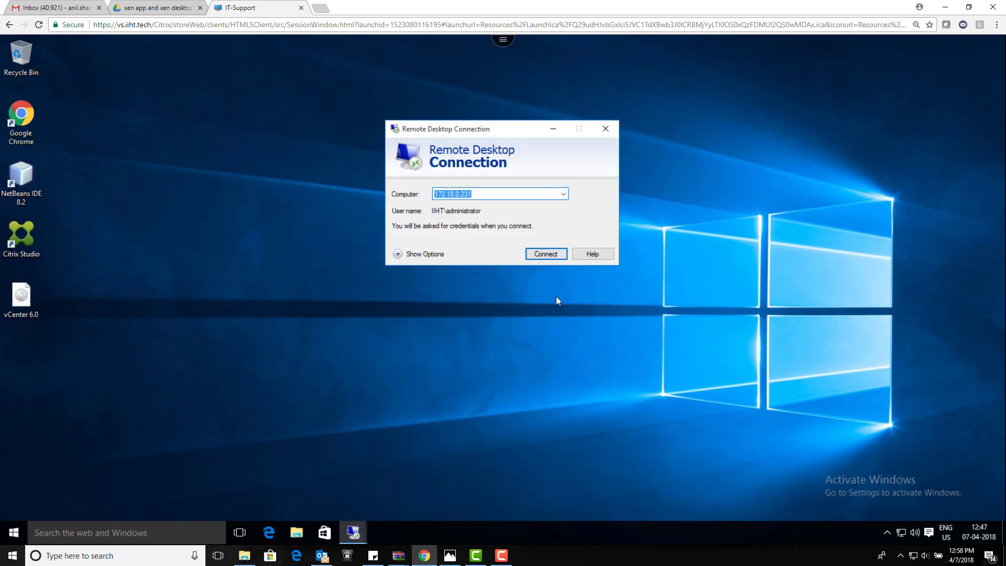
click(606, 131)
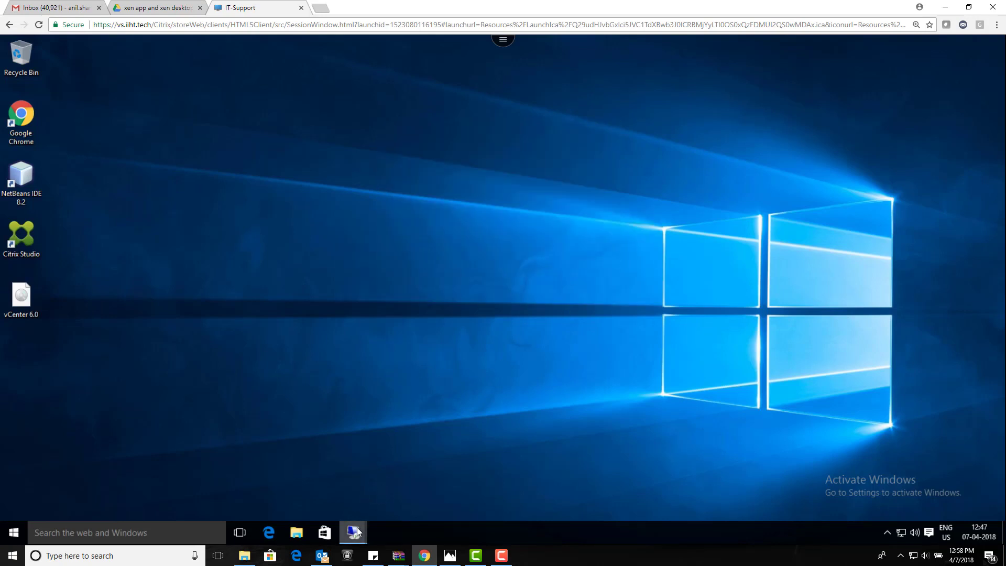
mouse_move(358, 531)
click(314, 489)
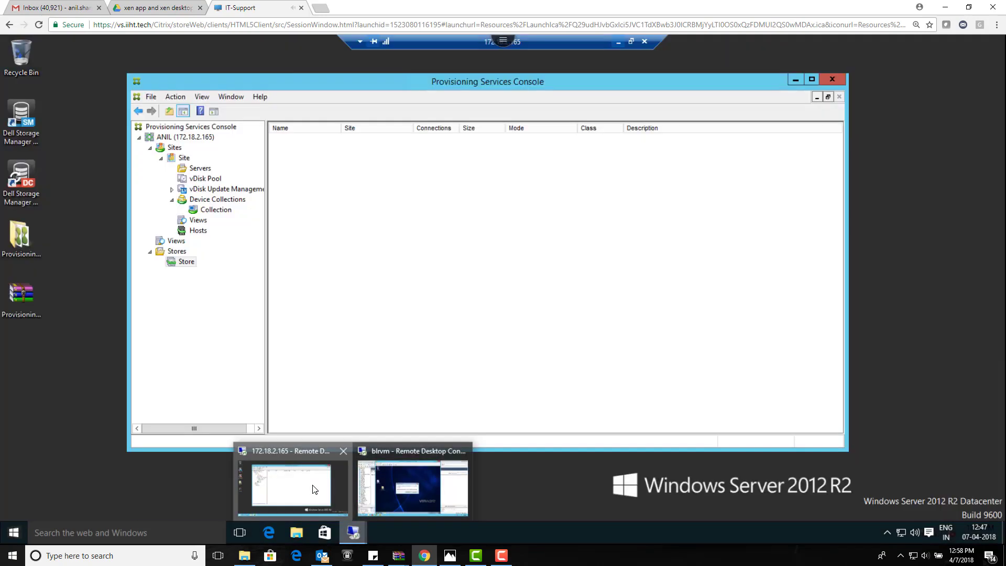
click(314, 488)
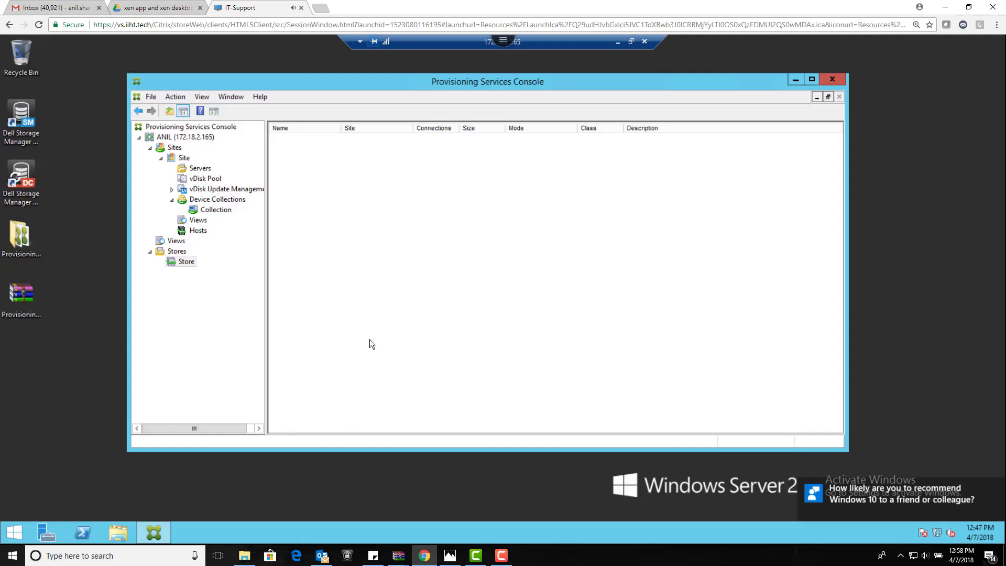
Show the devices in Collection and refresh the whole farm at 172.18.2.165
click(222, 209)
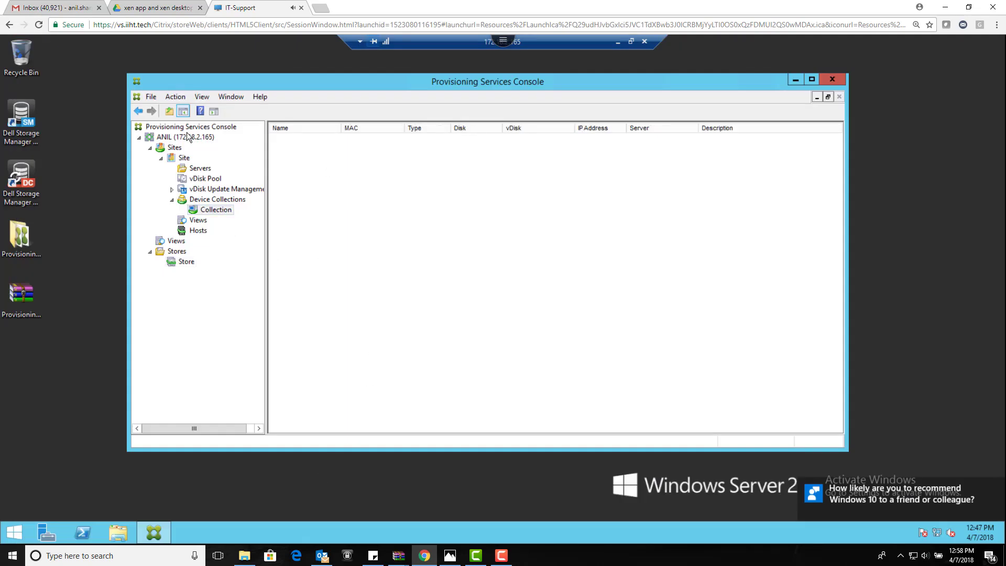
click(171, 138)
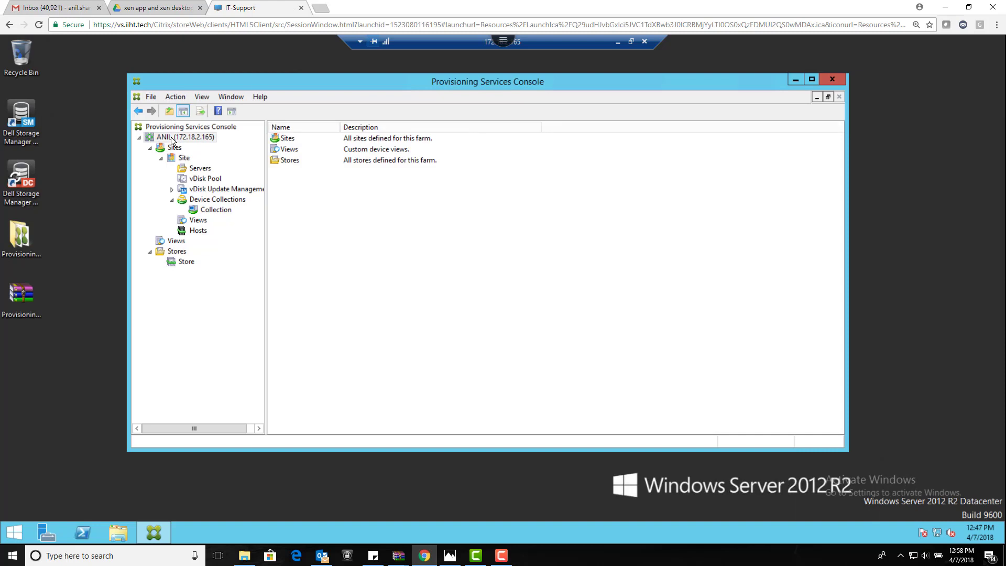
right_click(172, 138)
click(204, 262)
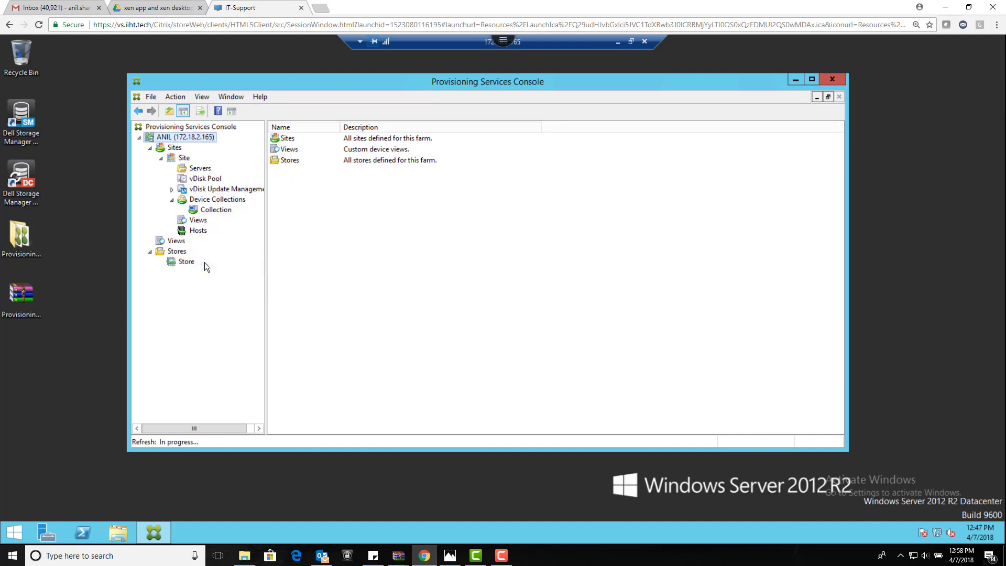
Examine the target device in Collection and its vDisk in Store, comparing the device's boot disk setting with the vDisk's lock and mode
click(209, 210)
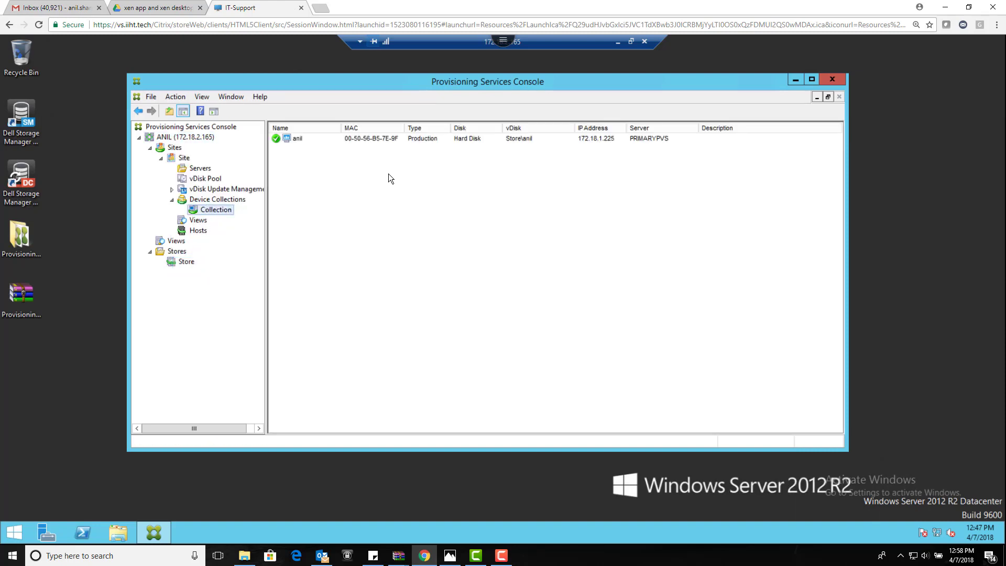
click(392, 140)
click(499, 194)
click(185, 263)
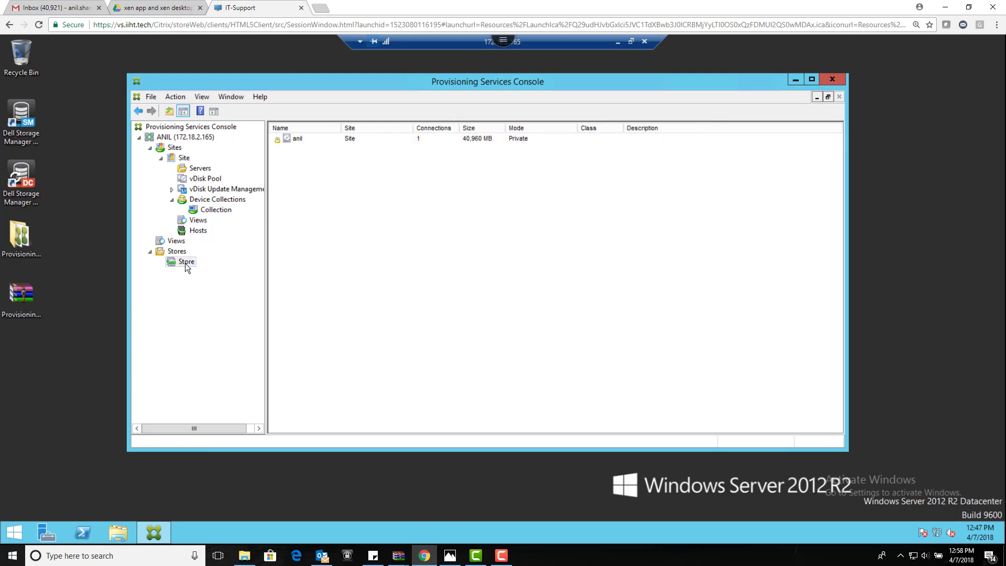
click(292, 141)
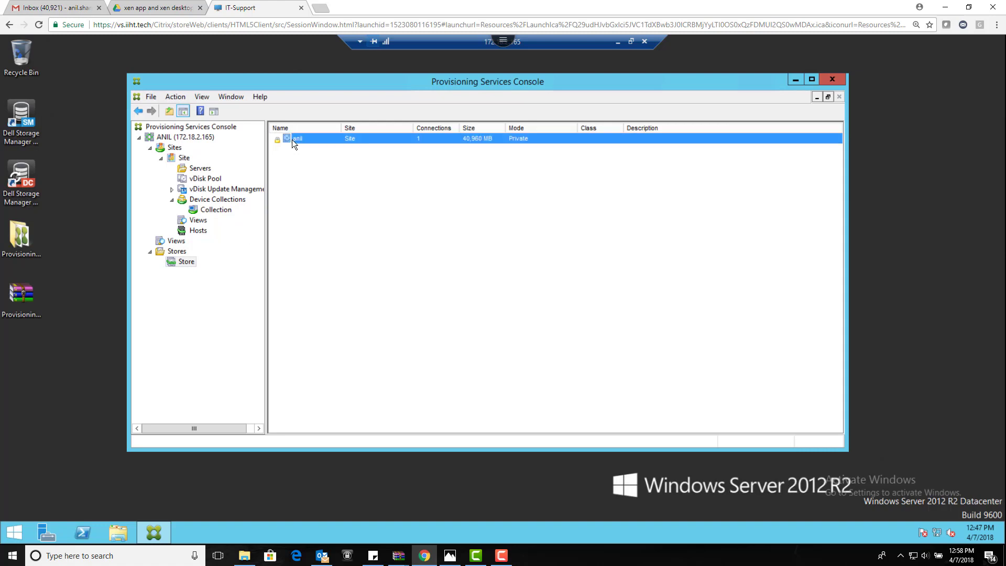
click(216, 210)
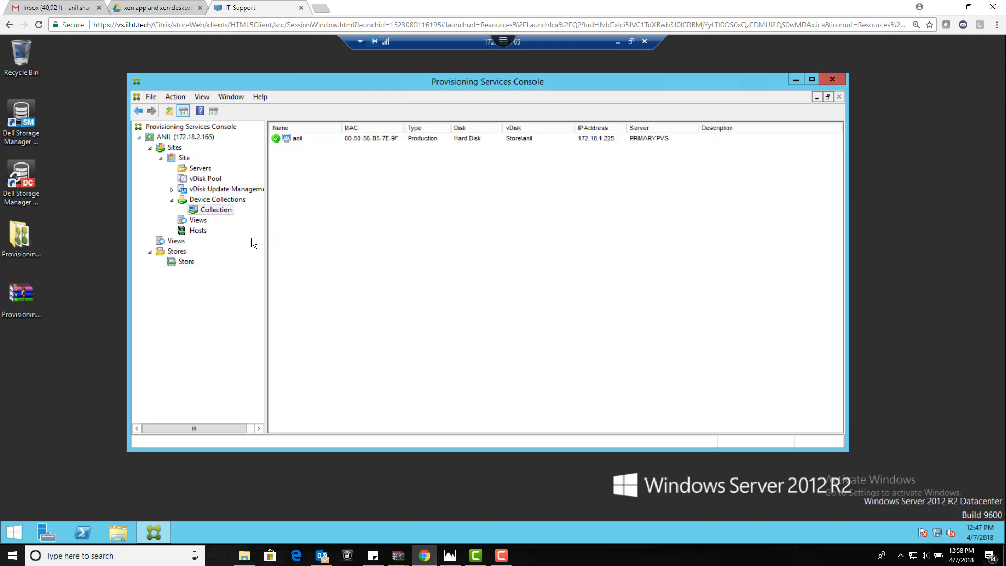
click(187, 262)
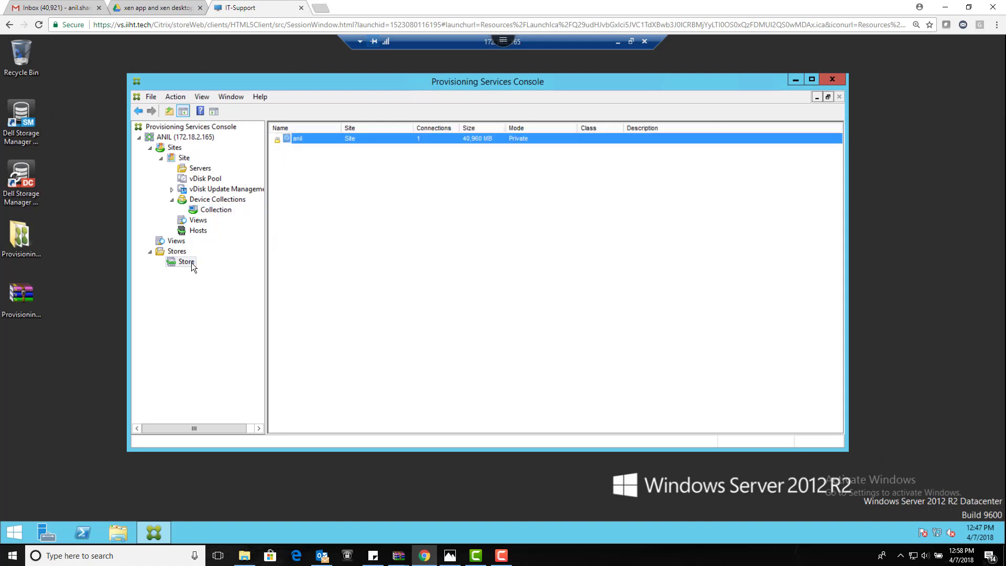
Remove the target device's exclusive lock from the vDisk in Store
right_click(405, 137)
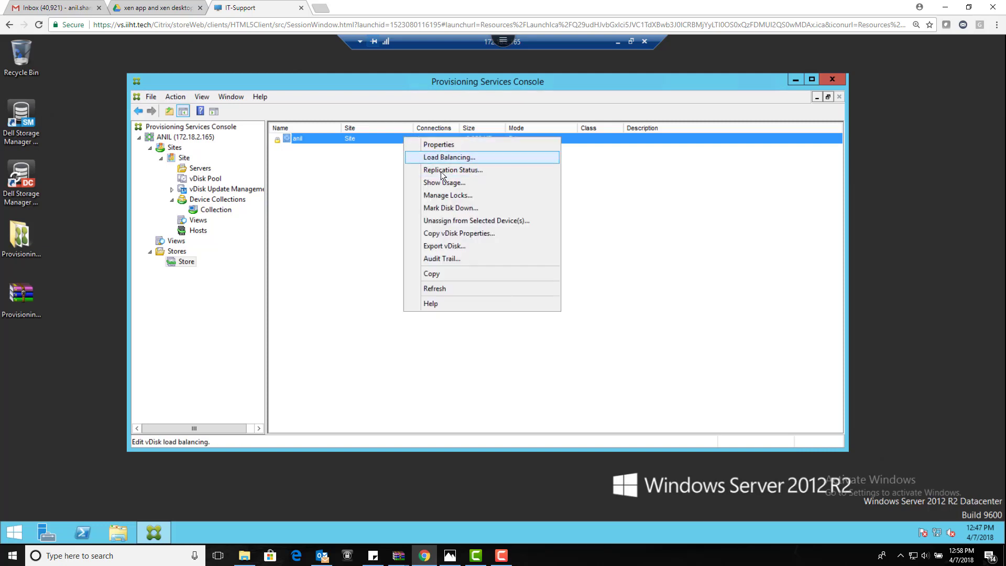
click(448, 196)
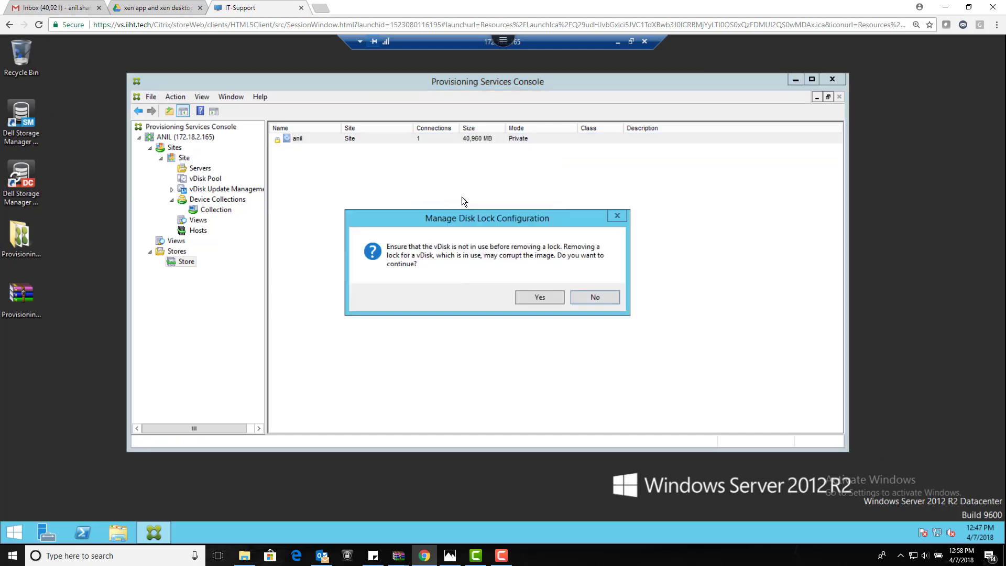
click(539, 297)
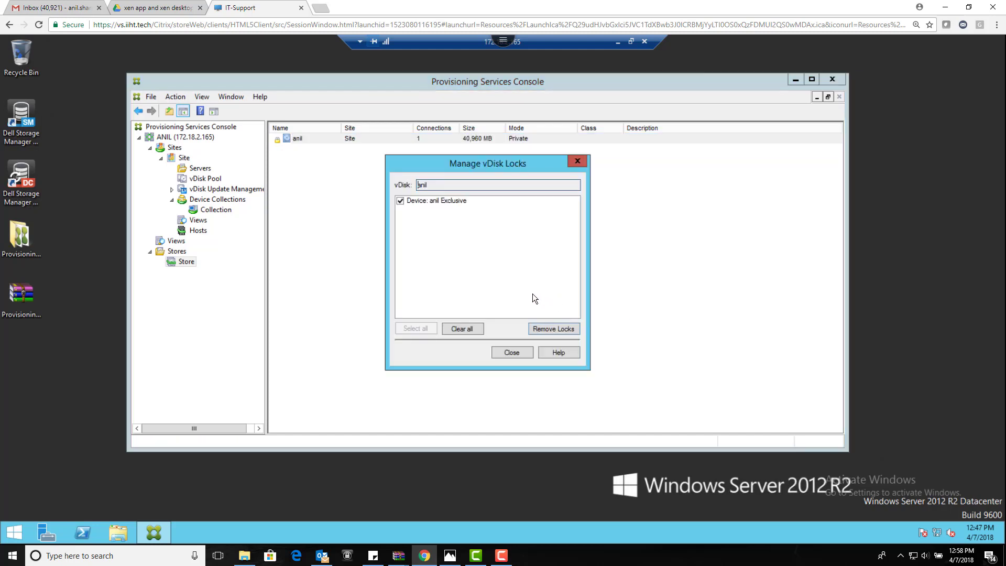
click(558, 328)
click(510, 354)
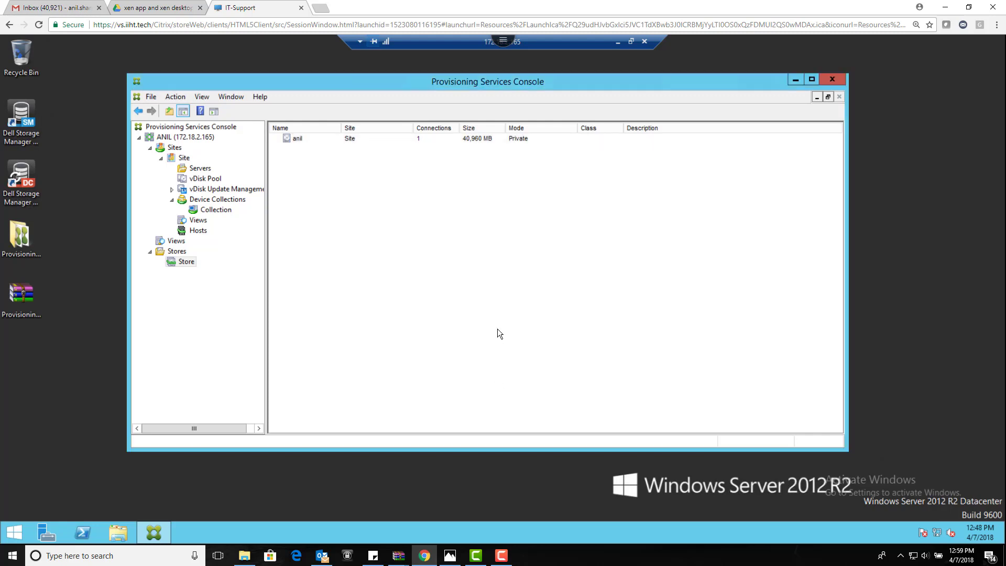
Set the access mode of the vDisk in Store to Standard Image (multi-device, read-only access)
click(512, 139)
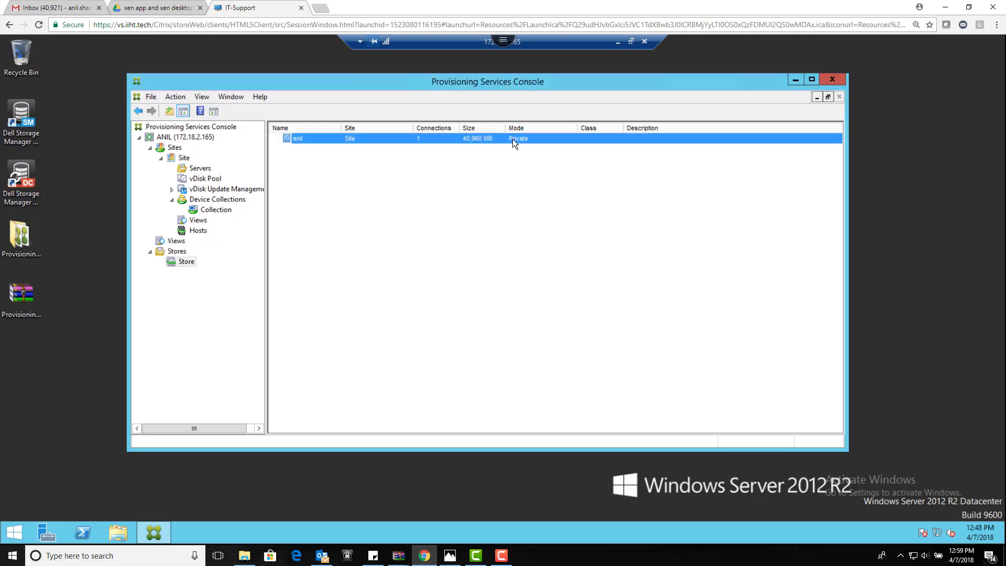
right_click(513, 140)
click(520, 144)
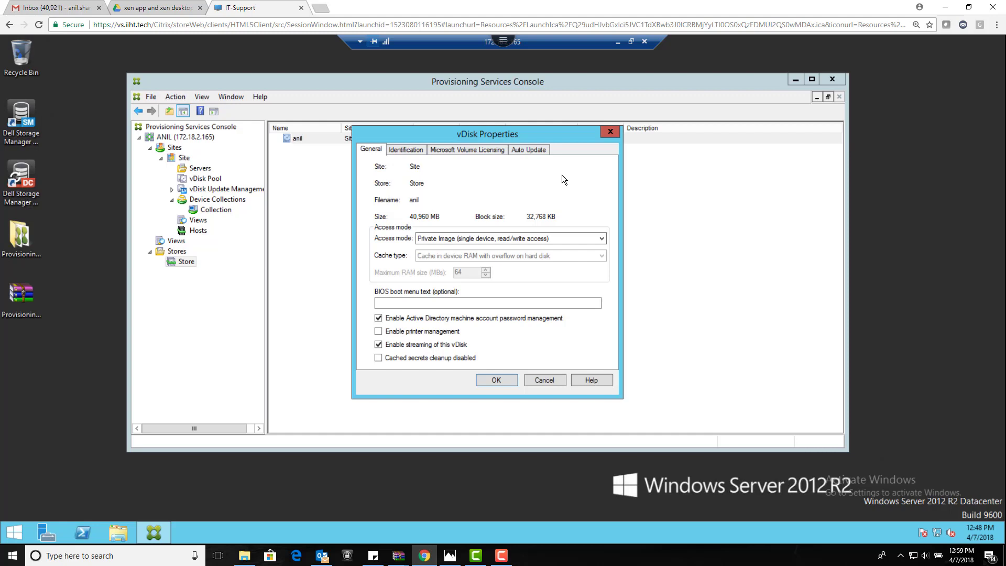
click(593, 238)
click(578, 249)
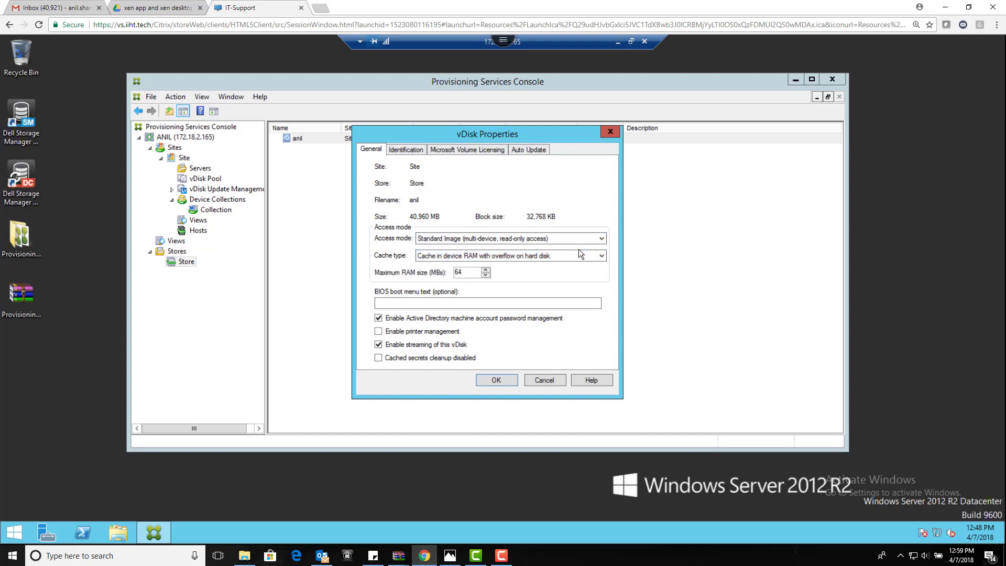
click(511, 380)
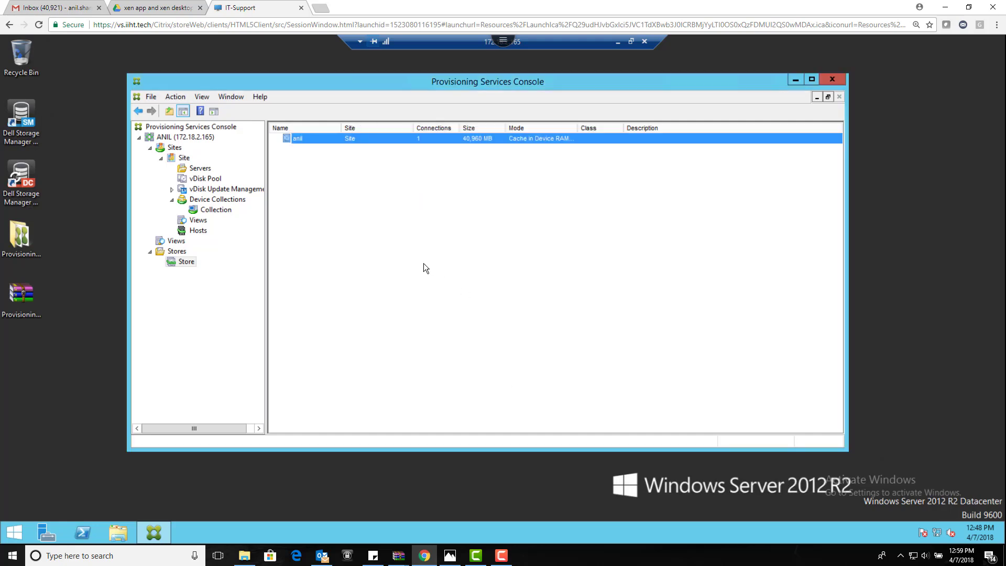
Set the target device in Collection to boot from vDisk and check its assigned vDisk
click(225, 210)
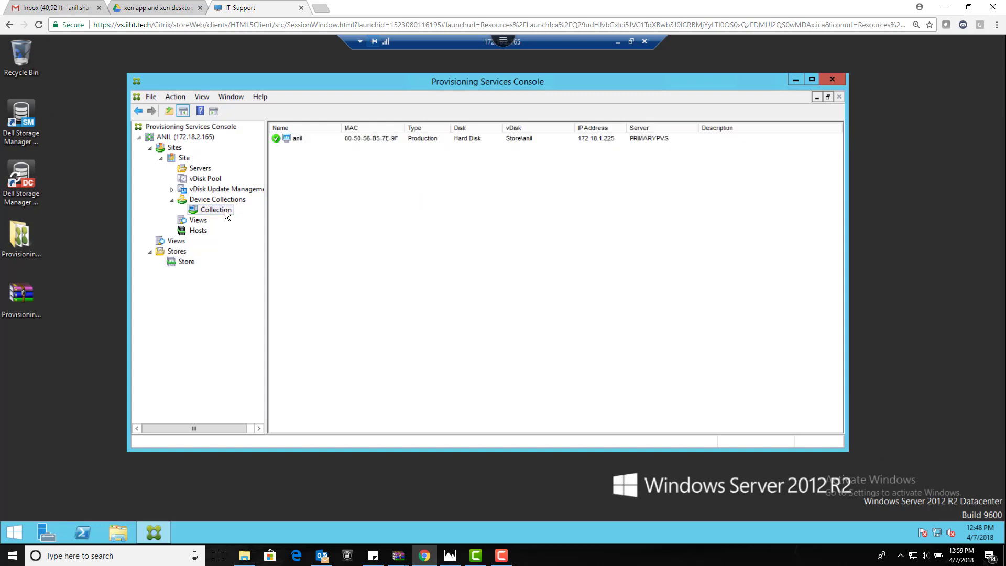
click(468, 138)
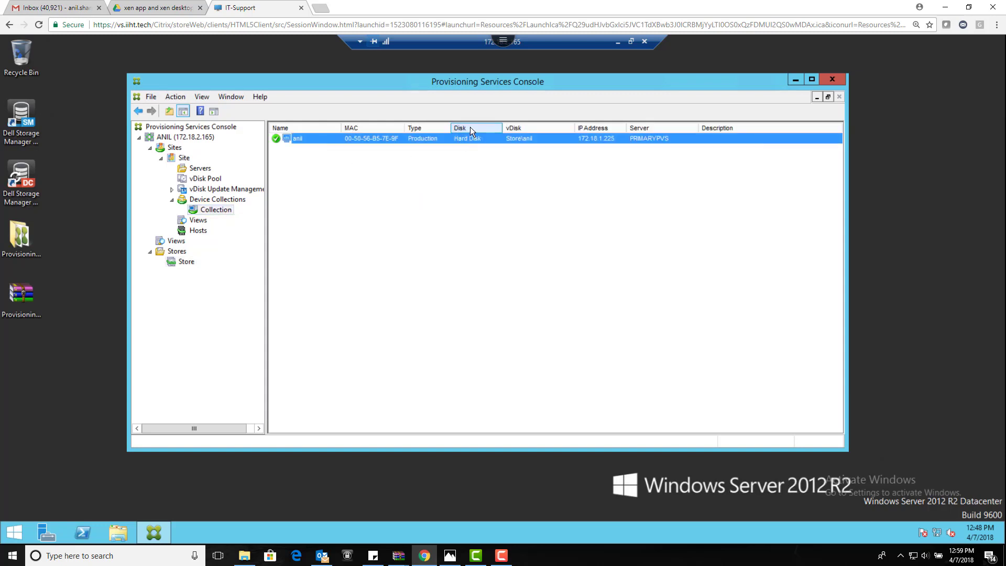
right_click(468, 141)
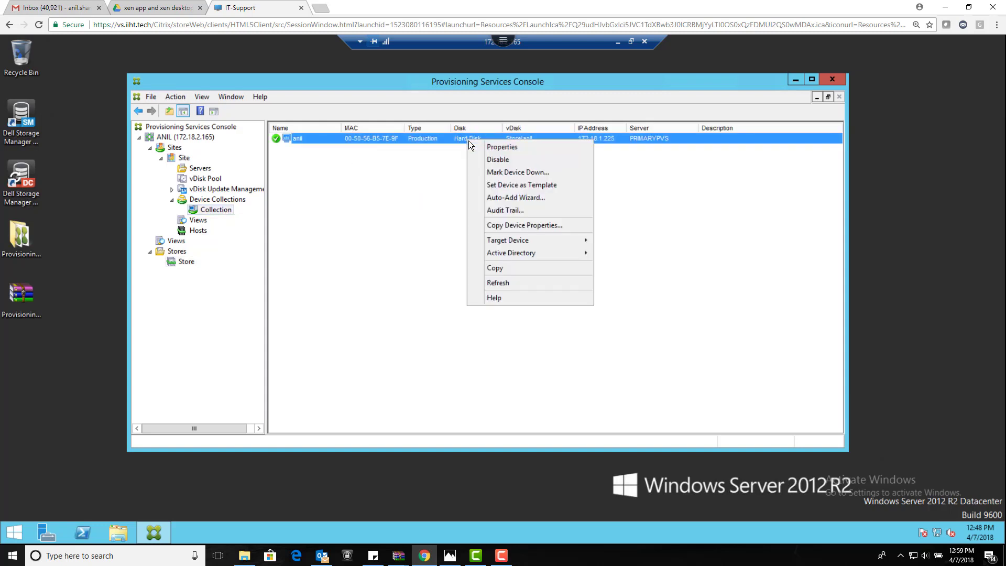
click(479, 147)
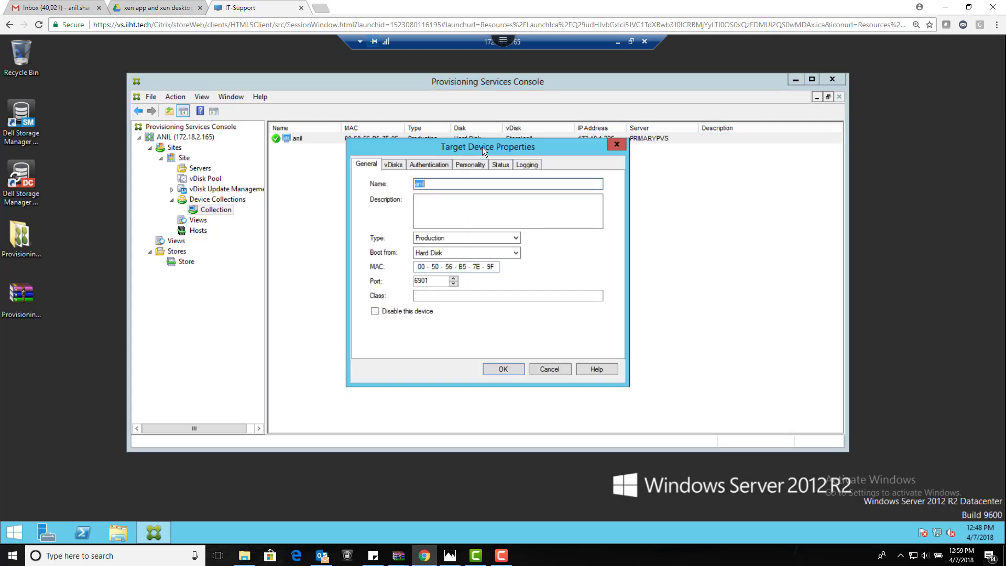
click(503, 254)
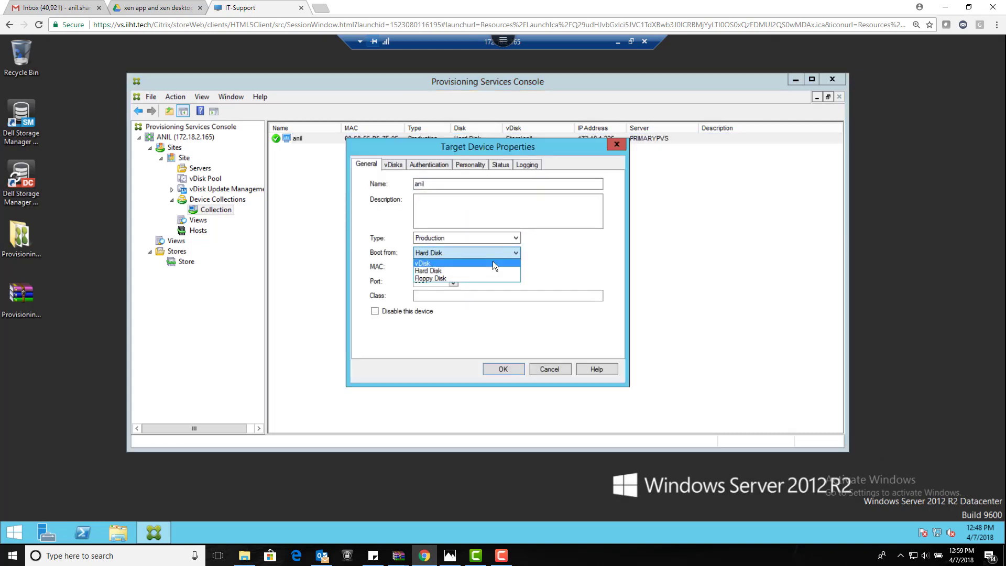
click(493, 265)
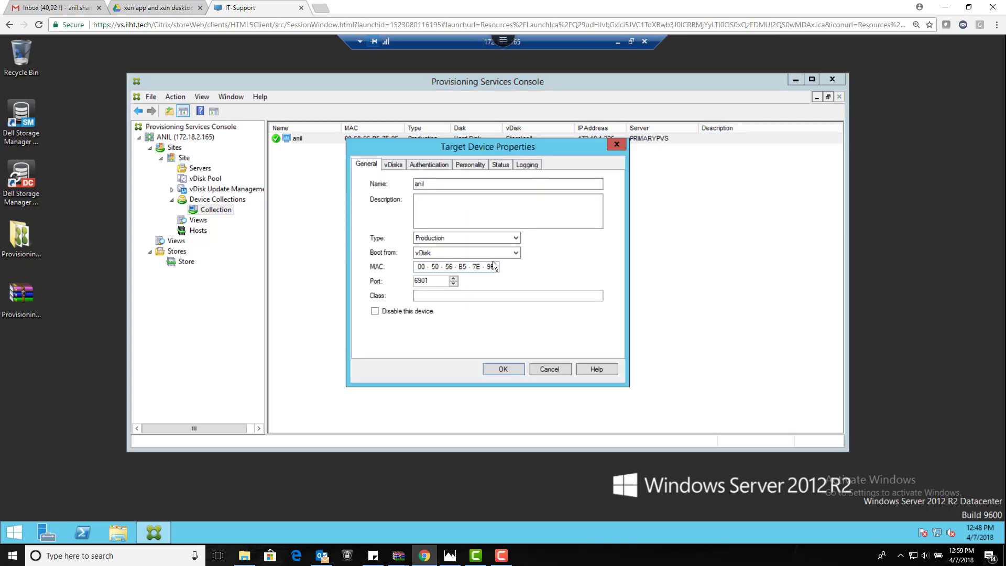
click(401, 163)
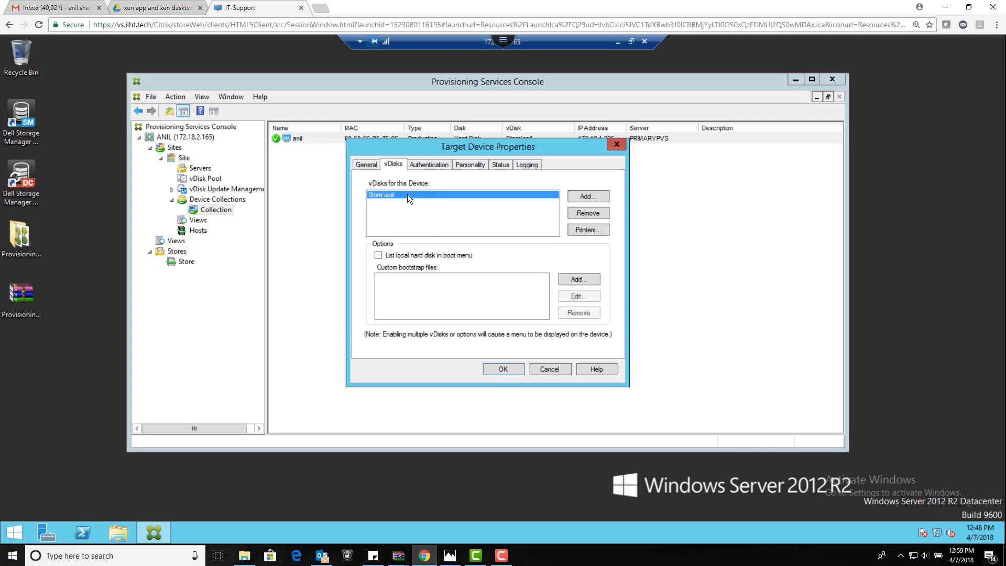
click(513, 370)
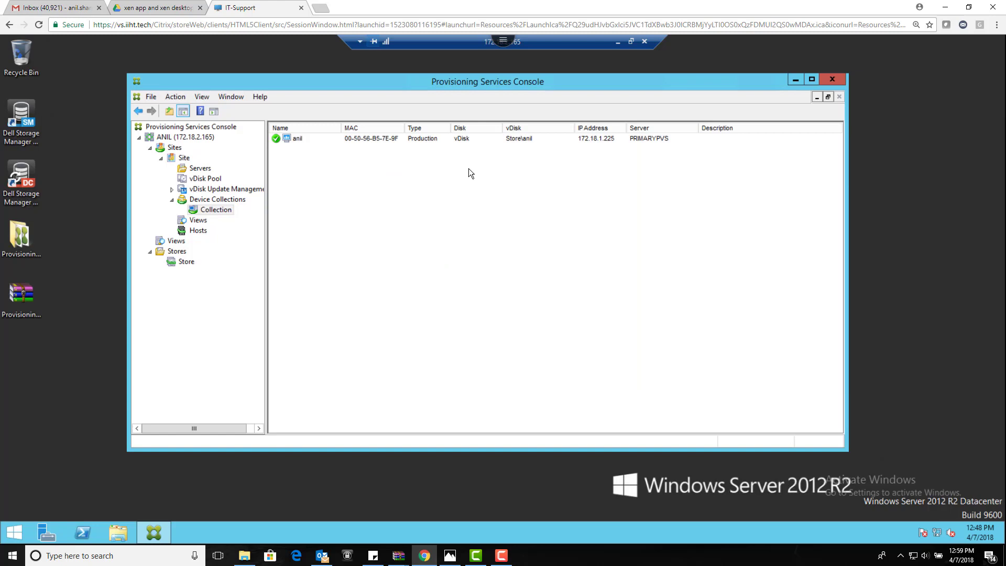
Switch to the blrvm remote session and restart the win 7 master image VM, forcing the restart past Citrix Personal vDisk
click(615, 44)
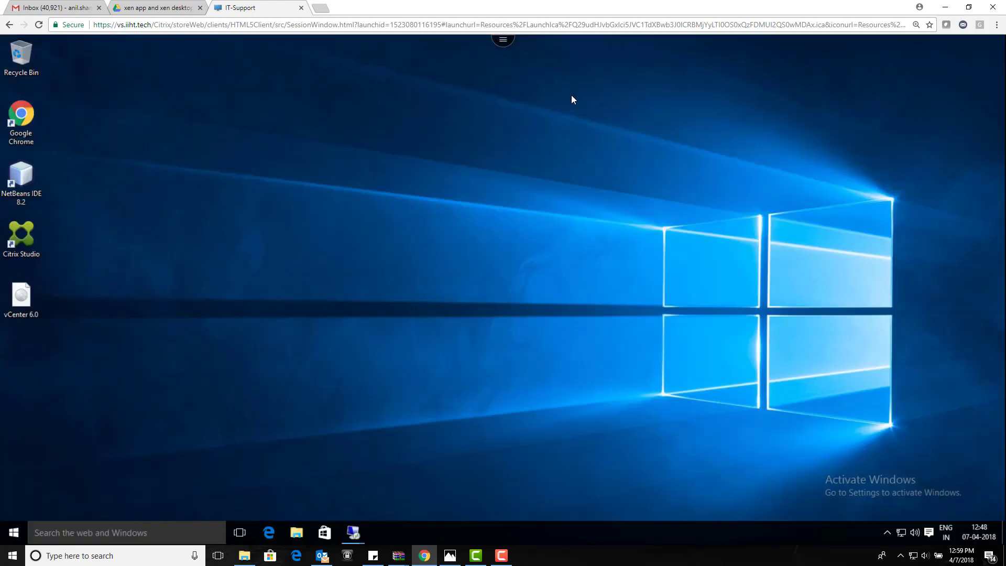
mouse_move(348, 525)
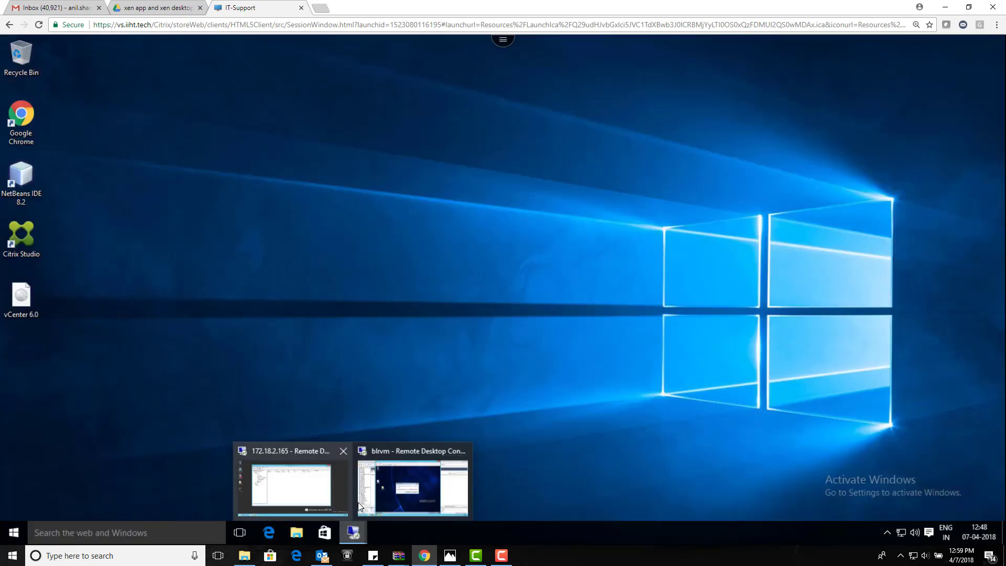
click(379, 485)
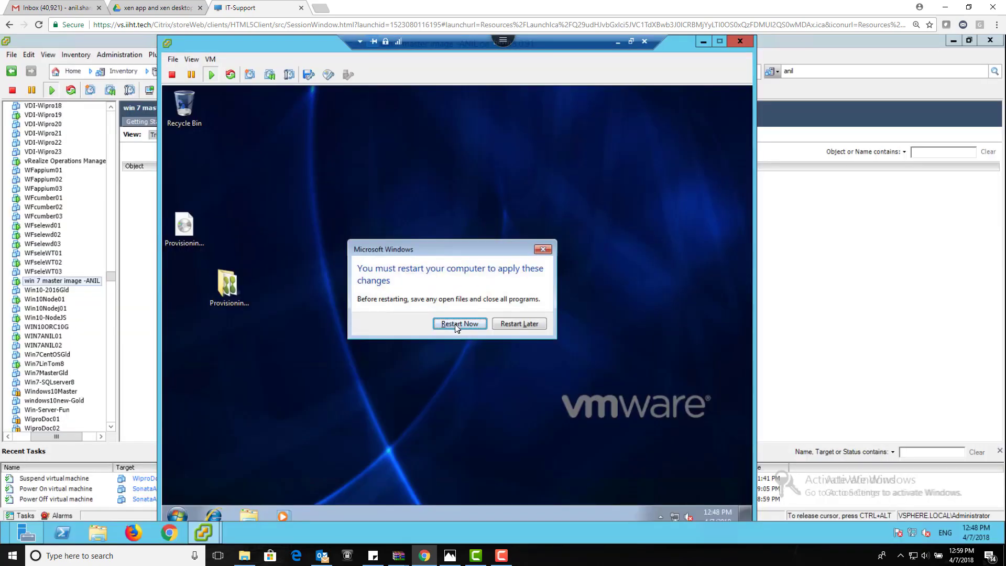
click(457, 324)
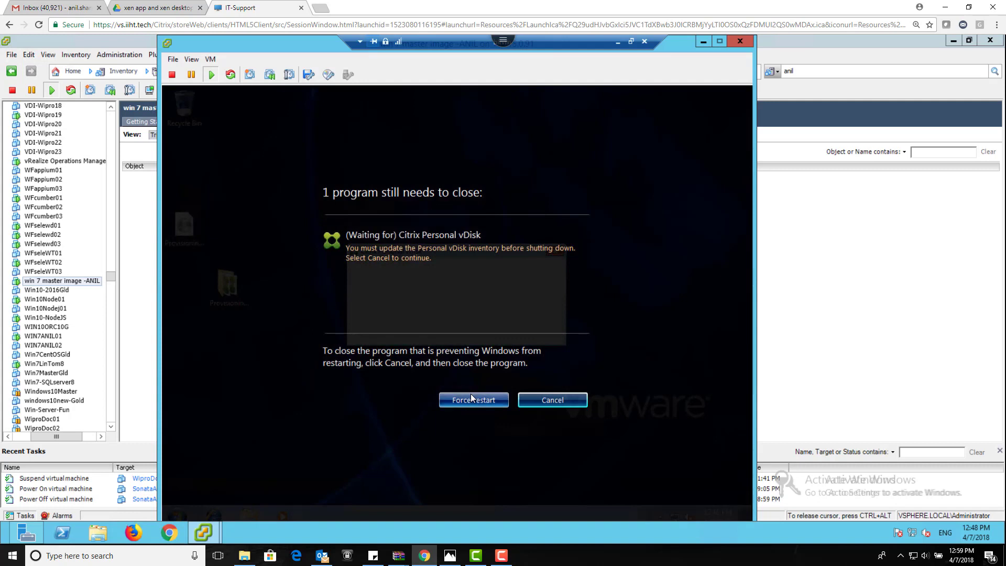
click(471, 394)
click(473, 400)
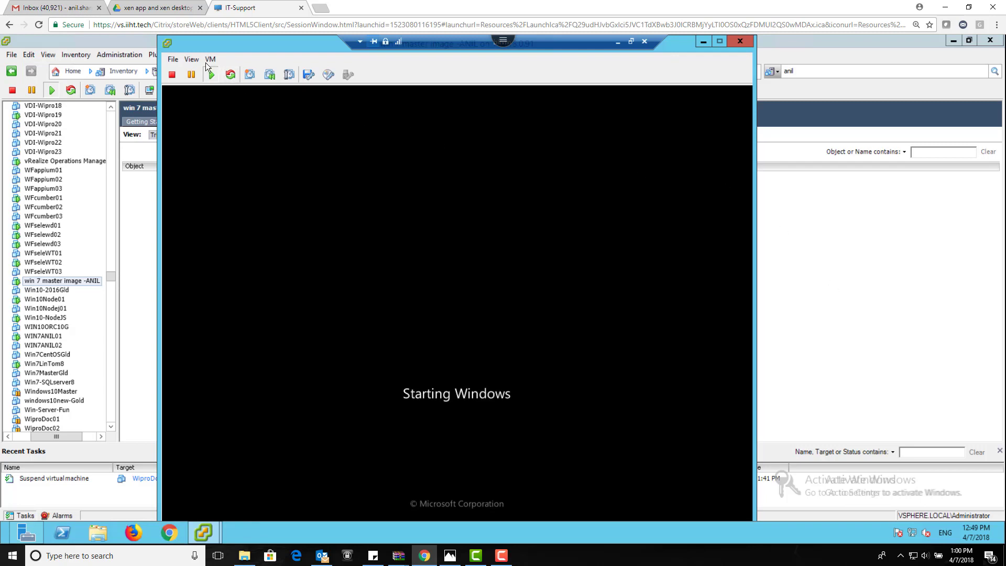
Power off the win 7 master image VM while Windows is starting
click(174, 75)
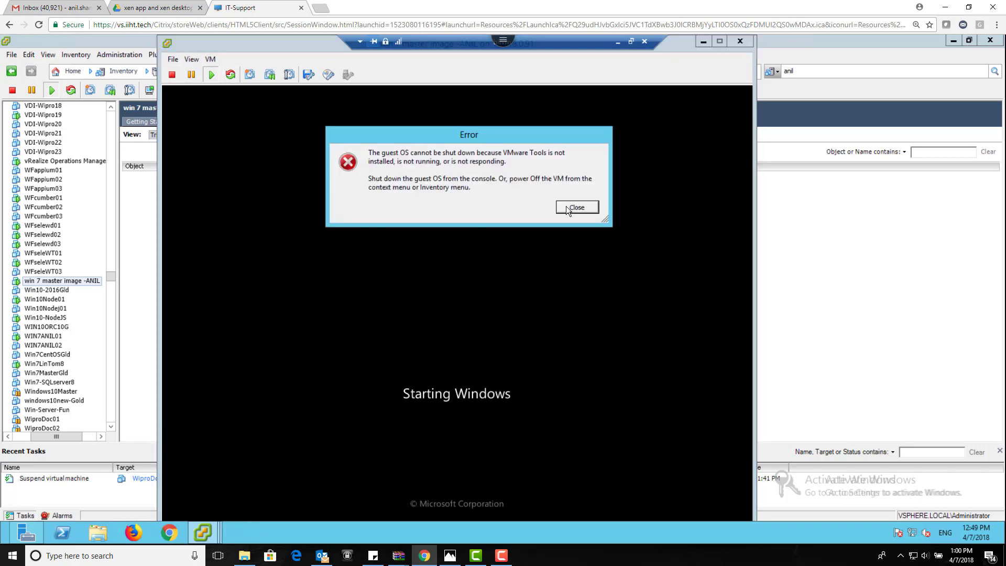
click(566, 206)
click(208, 58)
mouse_move(227, 80)
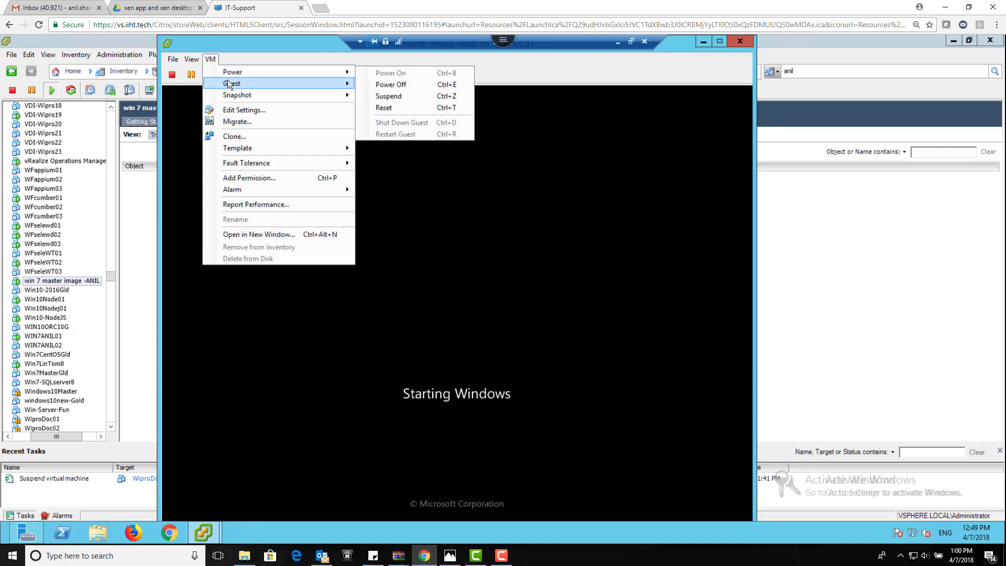
mouse_move(336, 71)
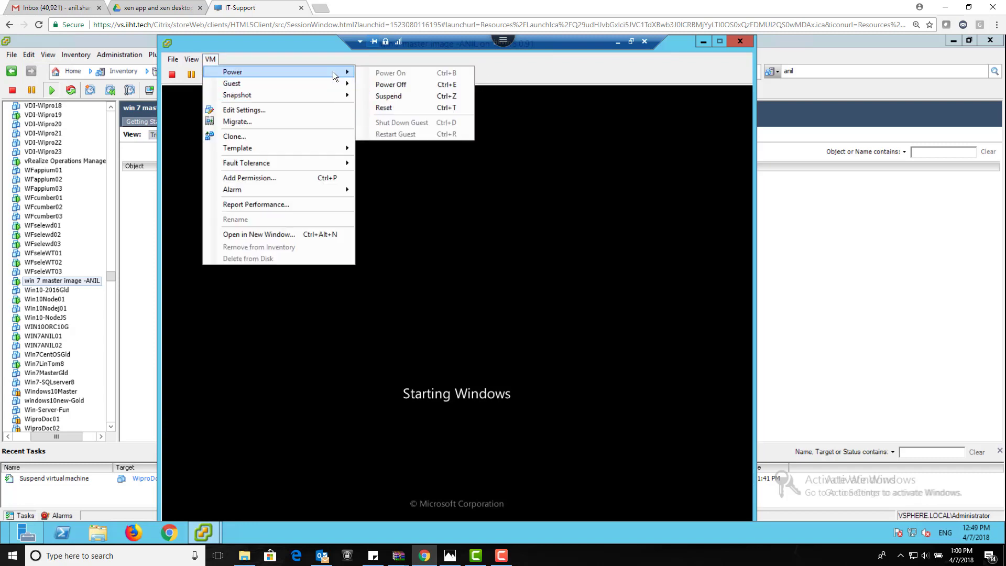
click(386, 85)
click(549, 327)
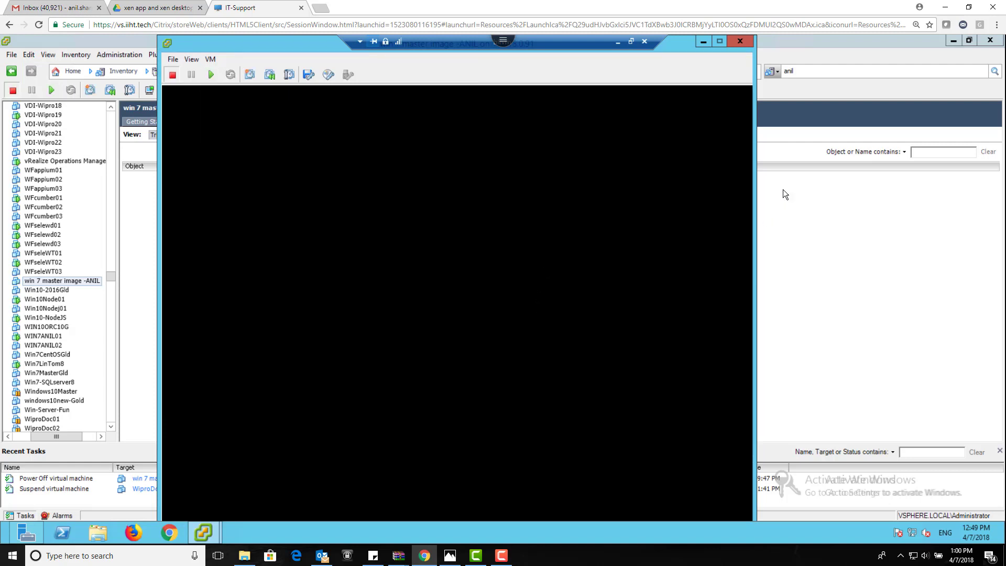
Close the VM console window and convert the win 7 master image VM to a template
click(739, 42)
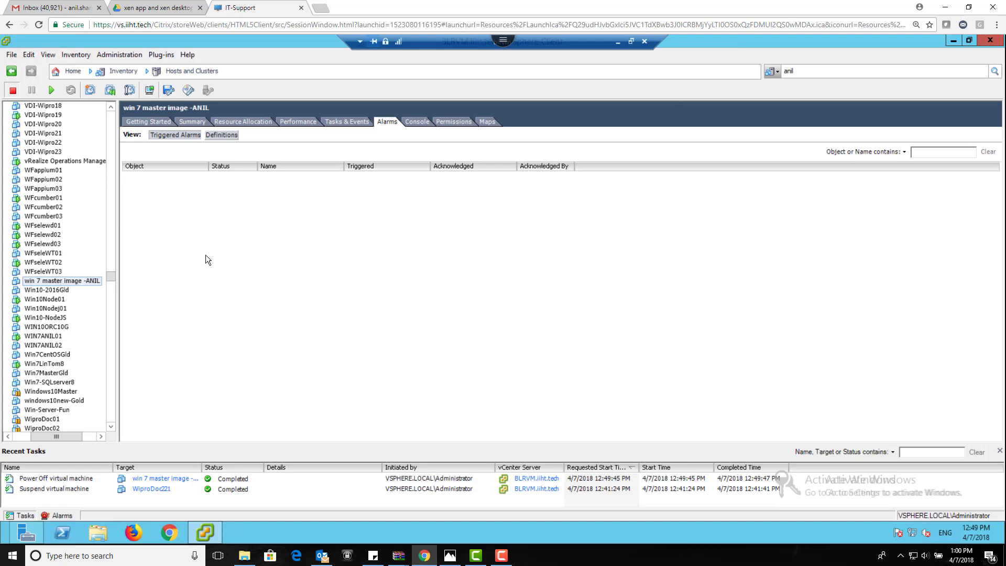
right_click(76, 282)
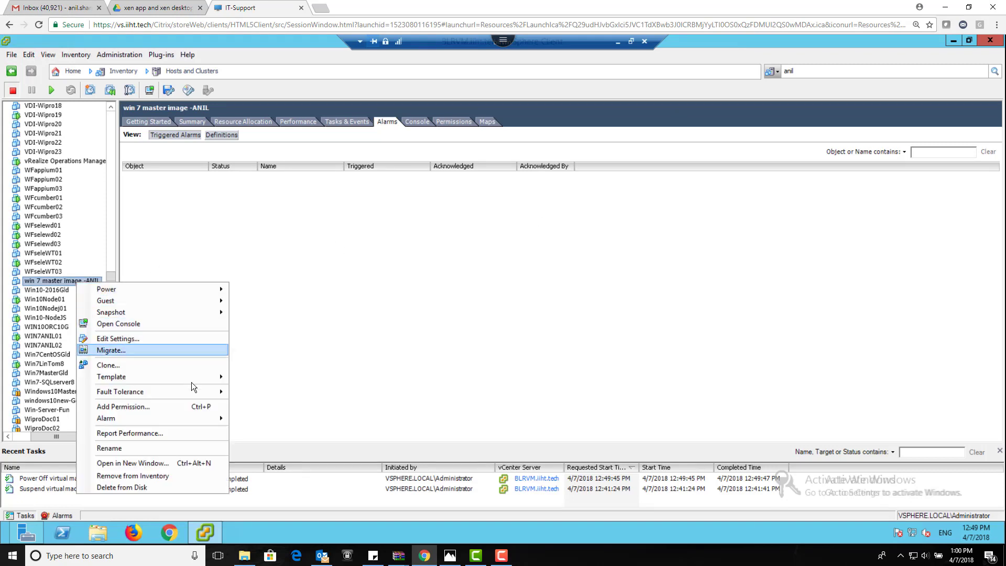
mouse_move(197, 377)
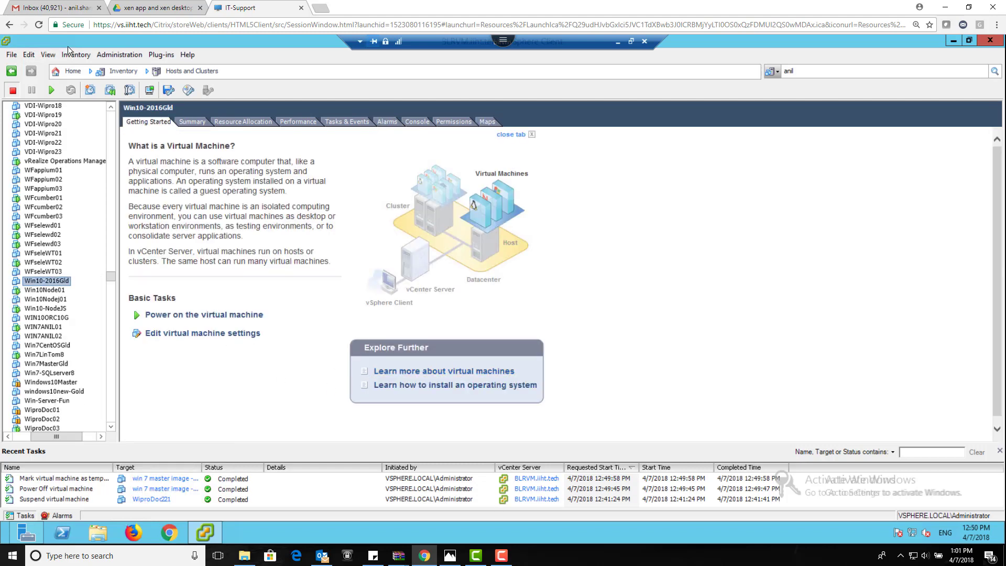
Show the VMs and Templates inventory, select the win 7 master image template, and widen the inventory tree
click(74, 76)
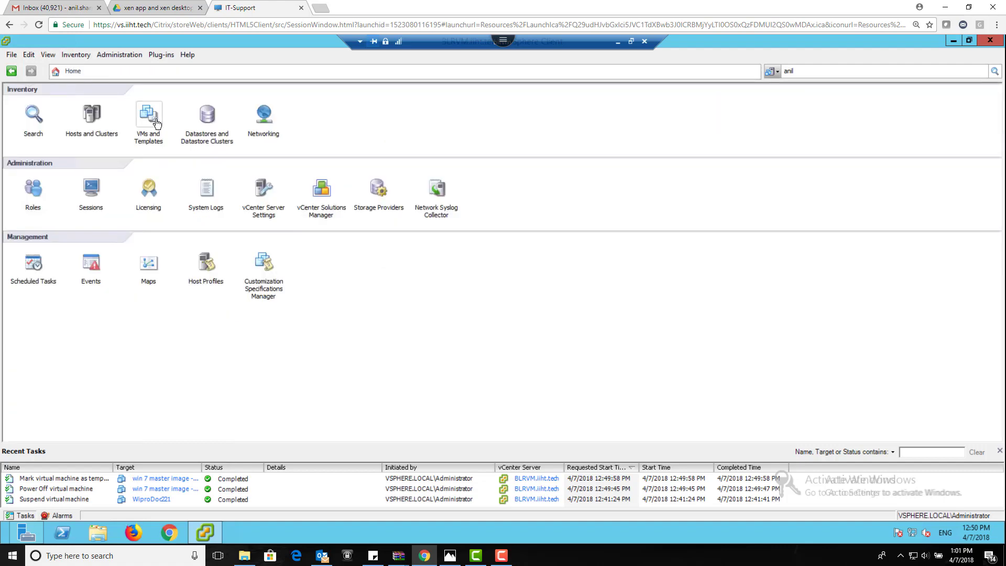
click(152, 118)
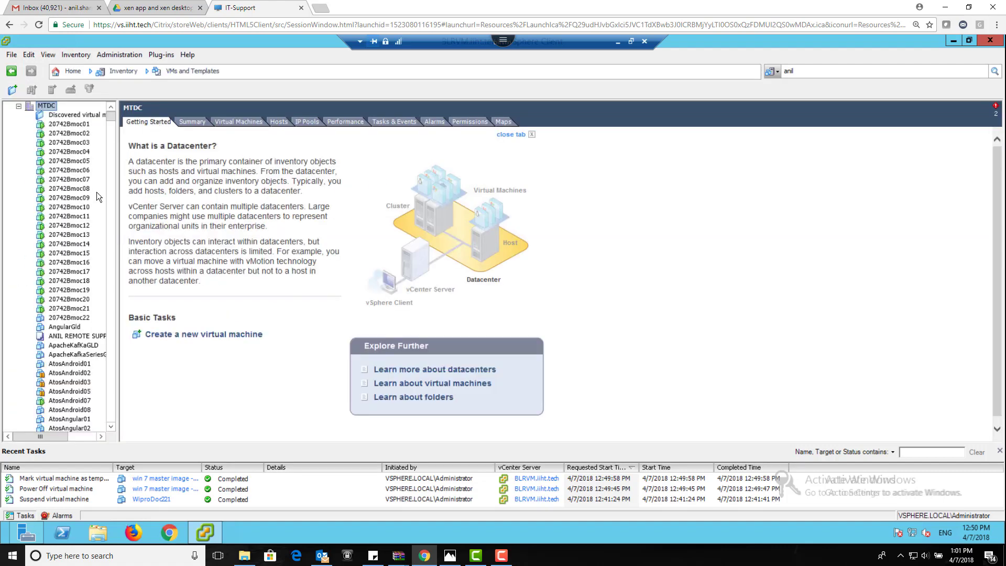
click(90, 338)
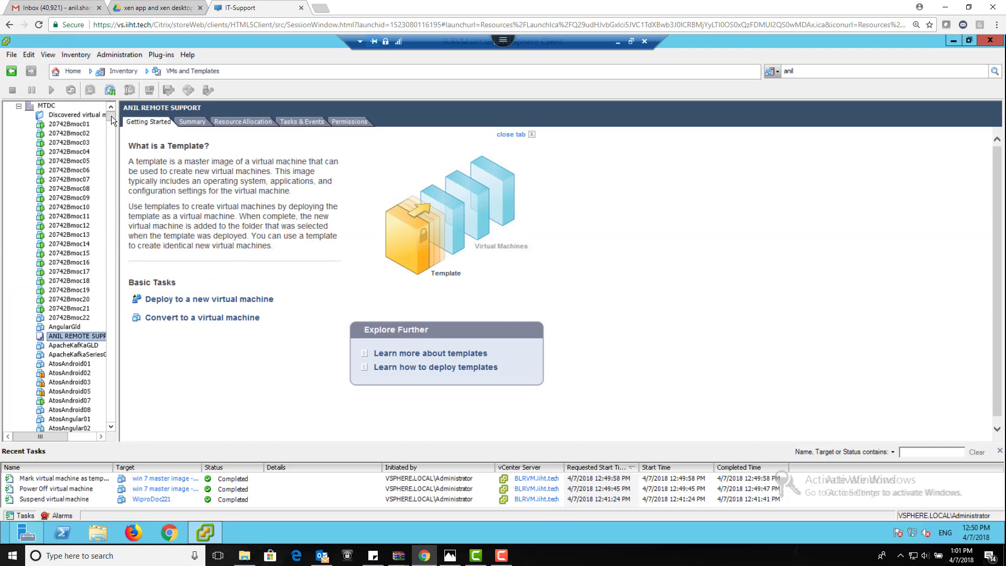
drag(106, 133, 112, 285)
scroll(92, 287, up, 11)
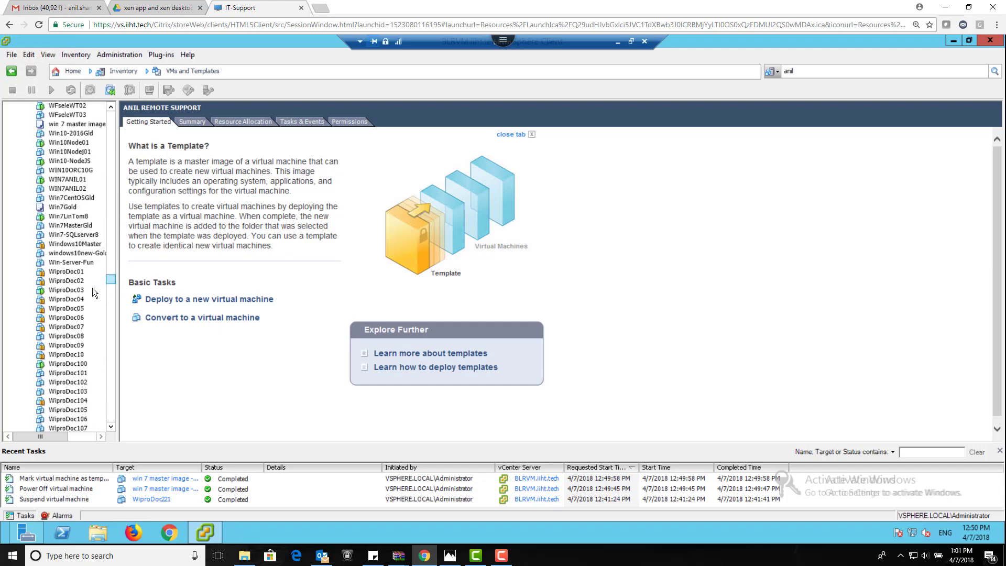
click(86, 125)
drag(118, 137, 199, 141)
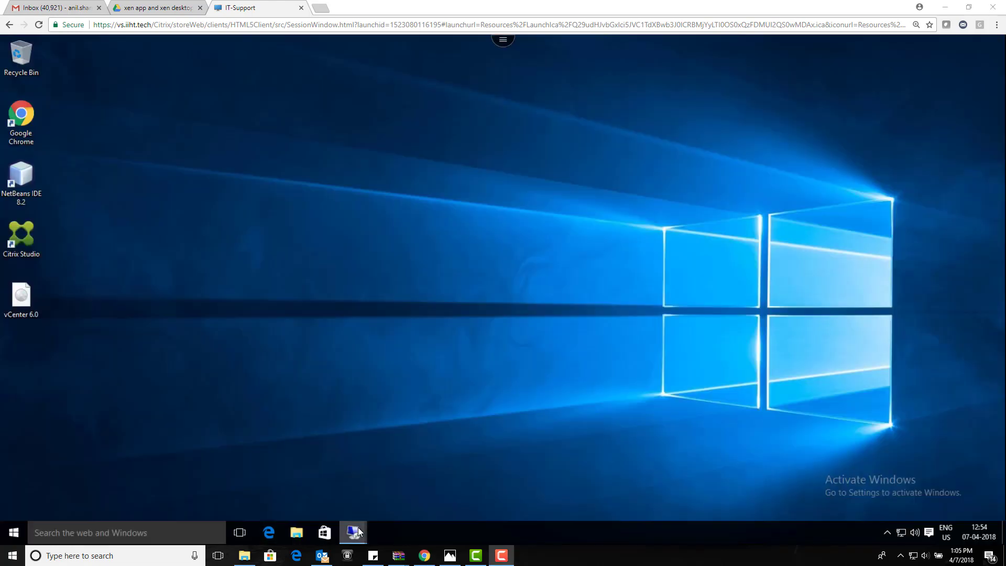
Show the open Remote Desktop sessions for switching
mouse_move(354, 532)
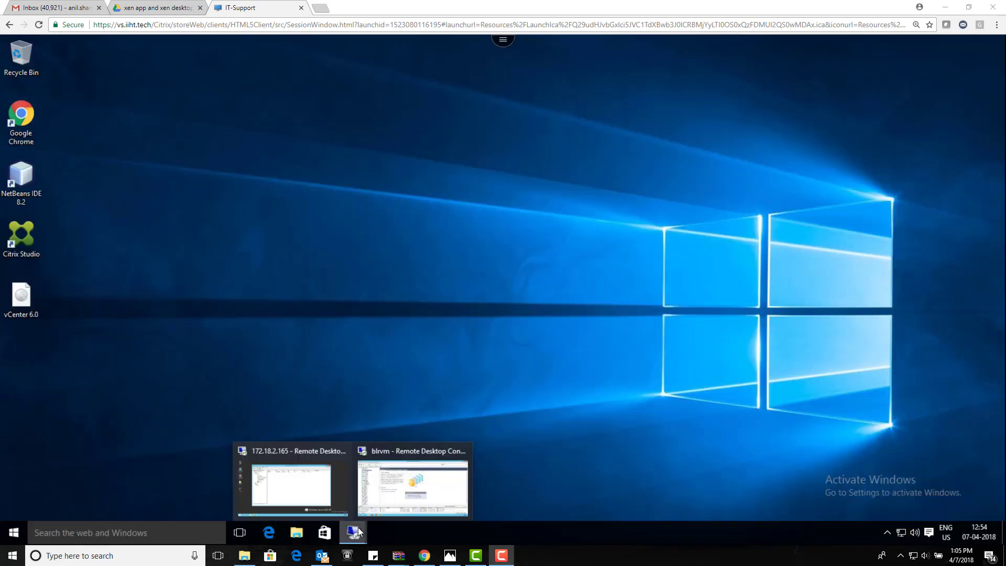